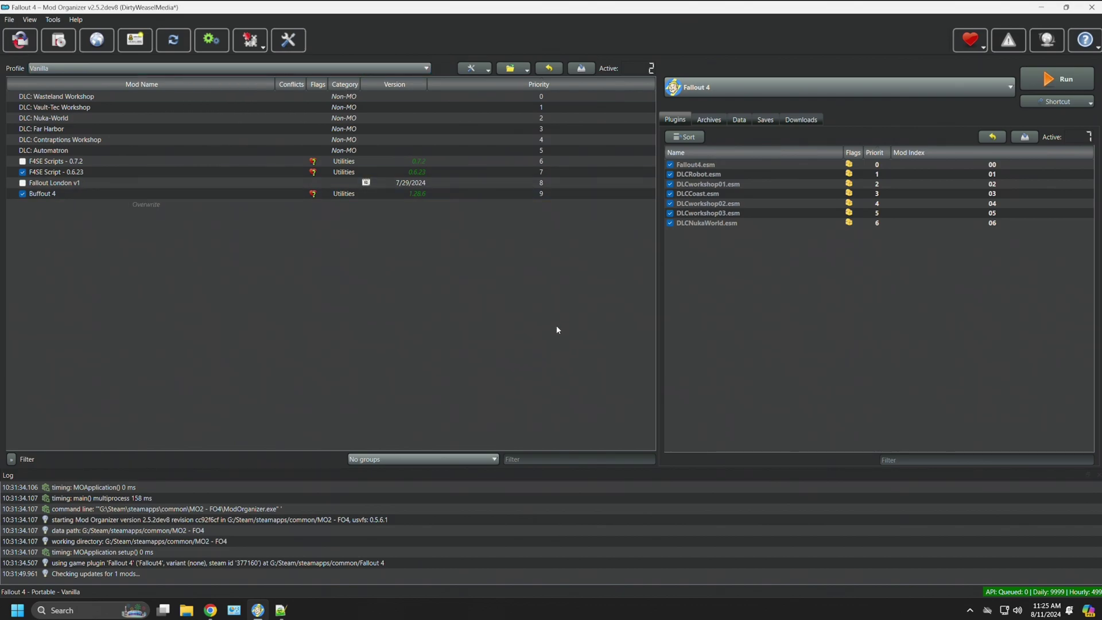
- Switch the active profile to Fallout London and review the save game and INI options in the profile manager
click(418, 65)
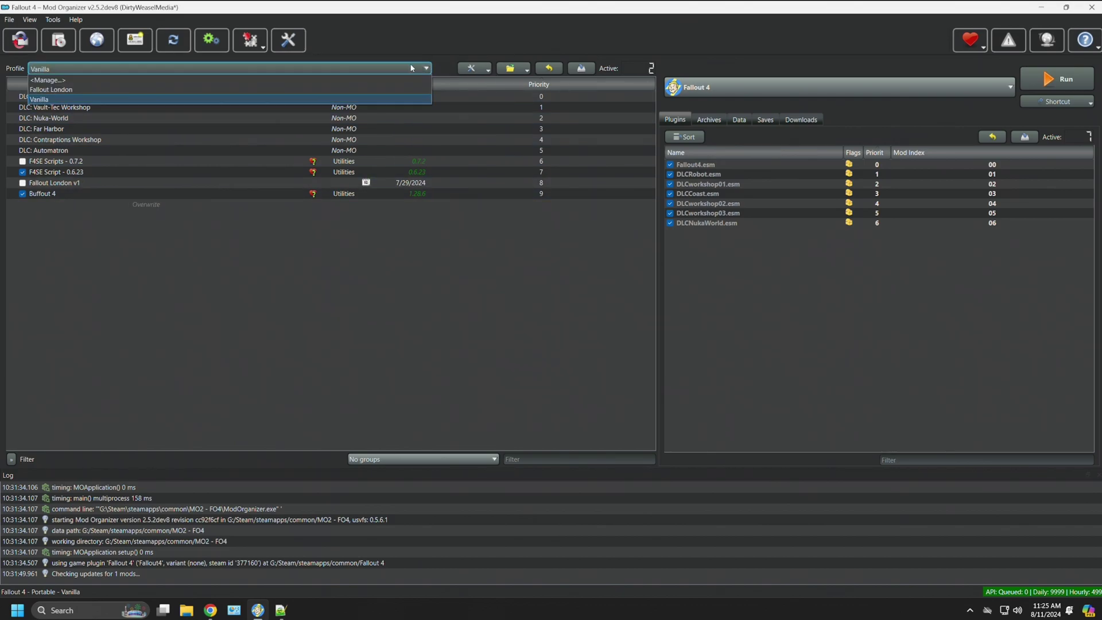
click(215, 90)
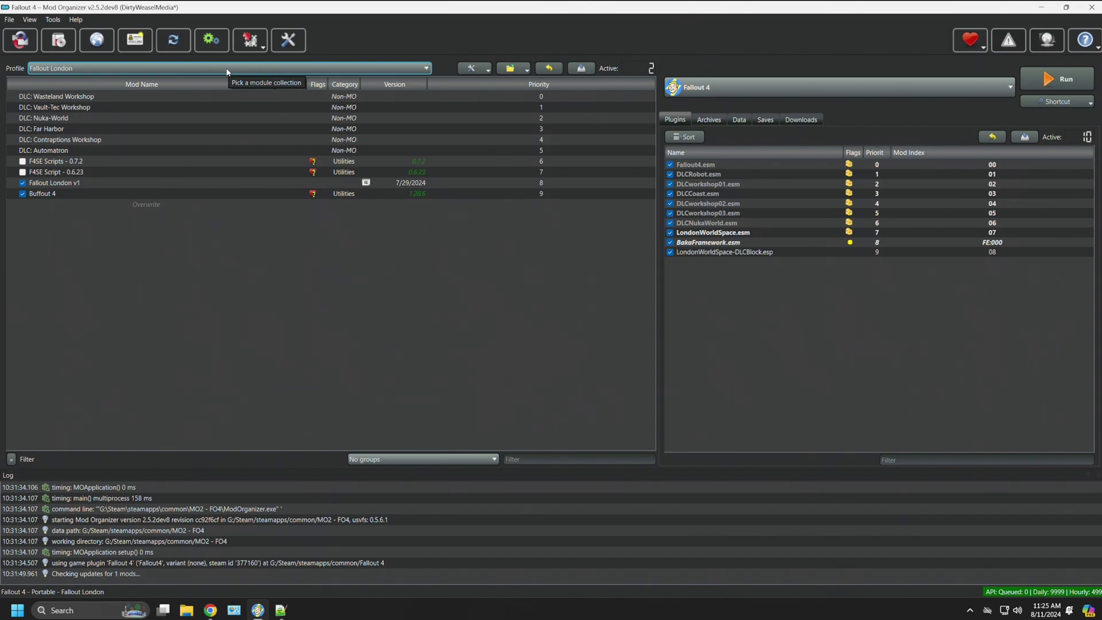
click(144, 45)
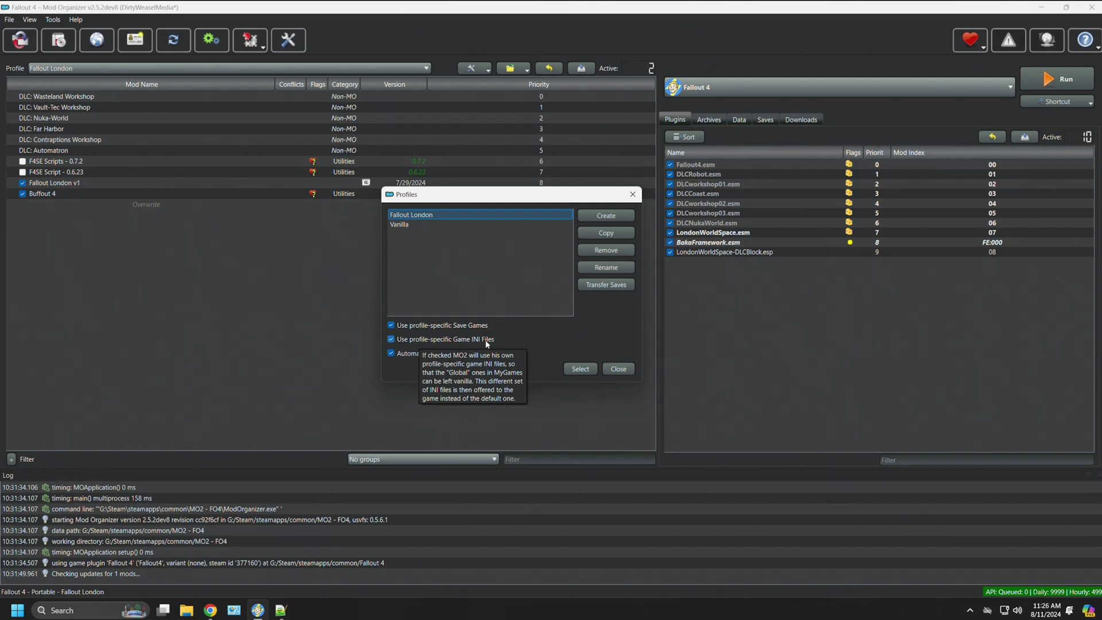
click(609, 371)
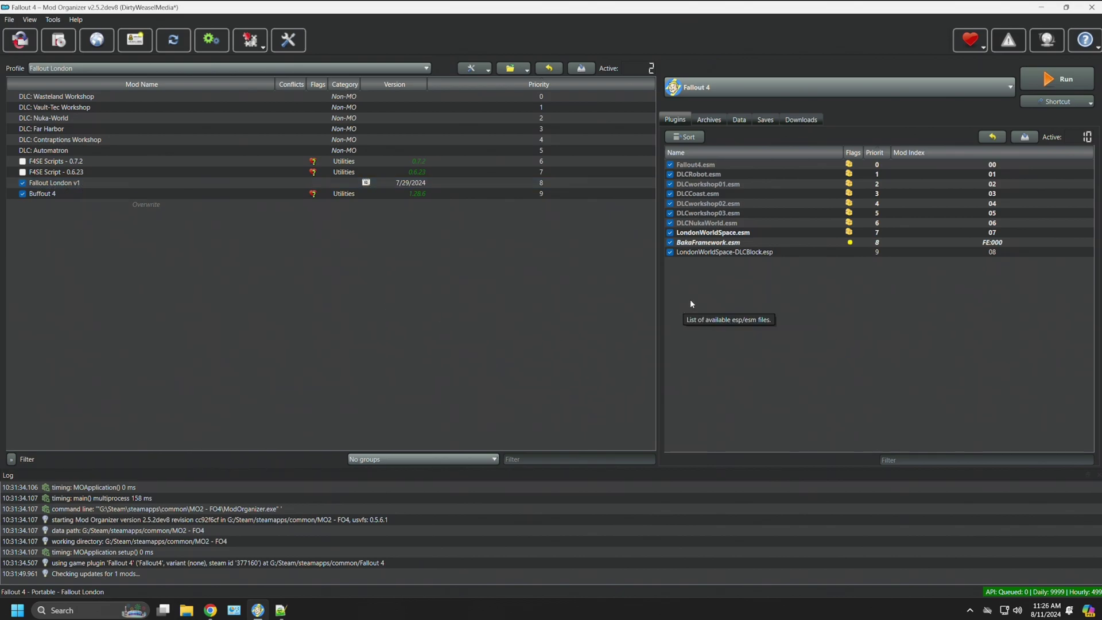
mouse_move(744, 236)
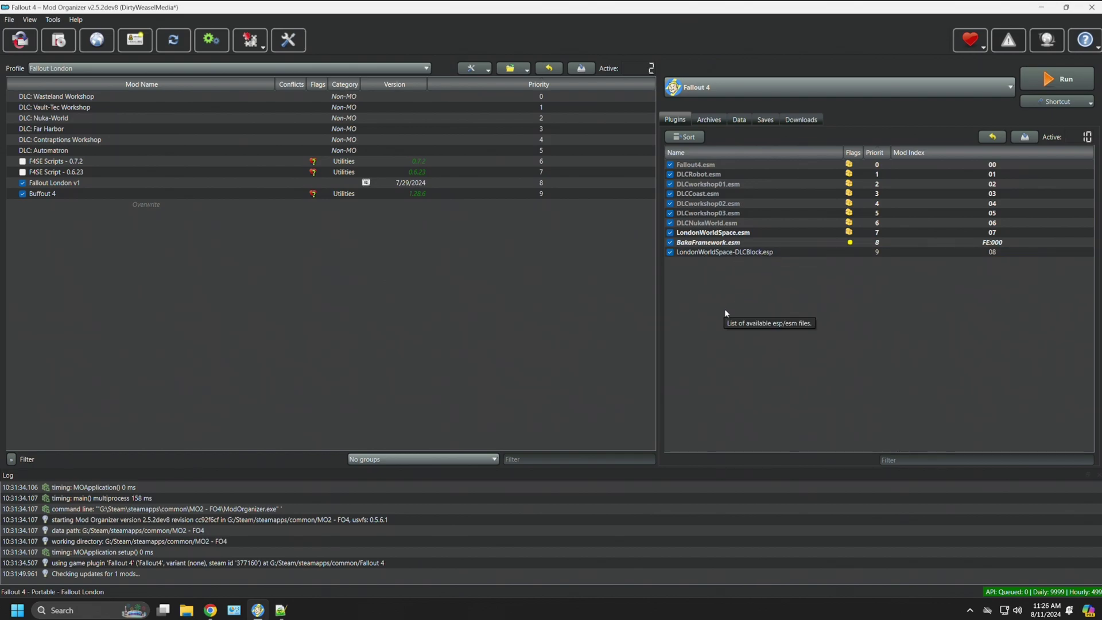
- Disable and re-enable the Fallout London v1 mod to check its effect on the plugin list
click(23, 183)
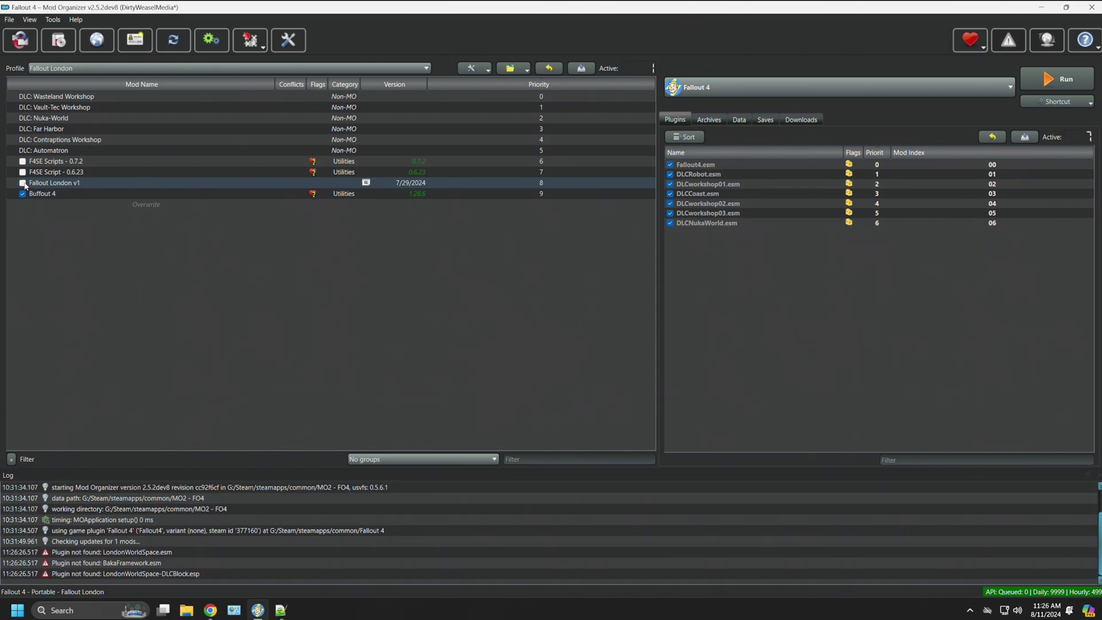
click(23, 183)
click(23, 183)
click(23, 183)
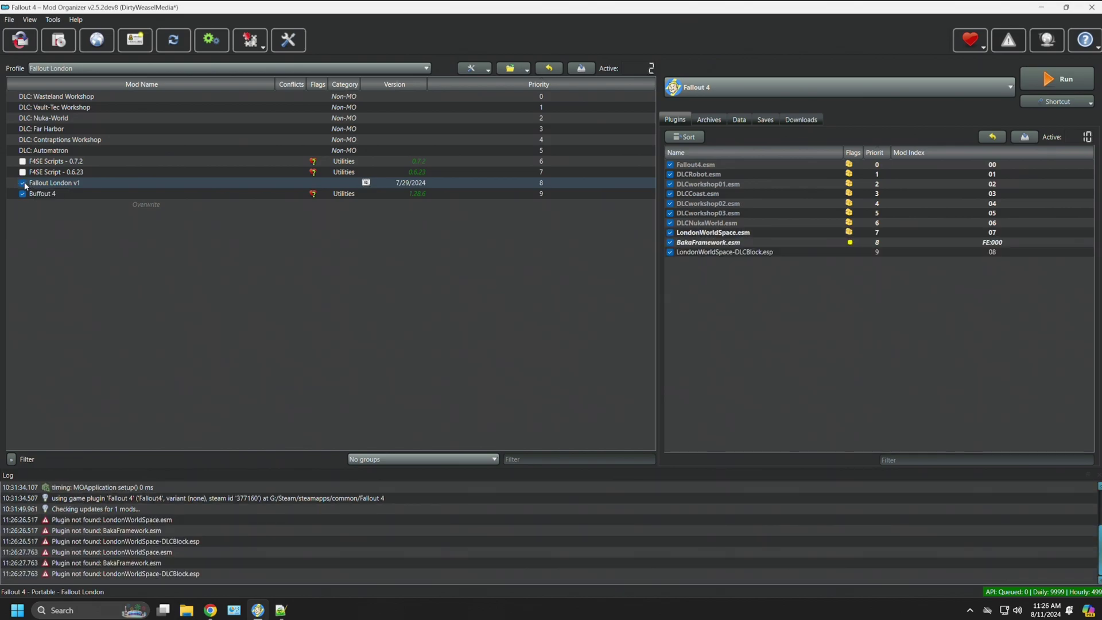
click(23, 183)
click(23, 183)
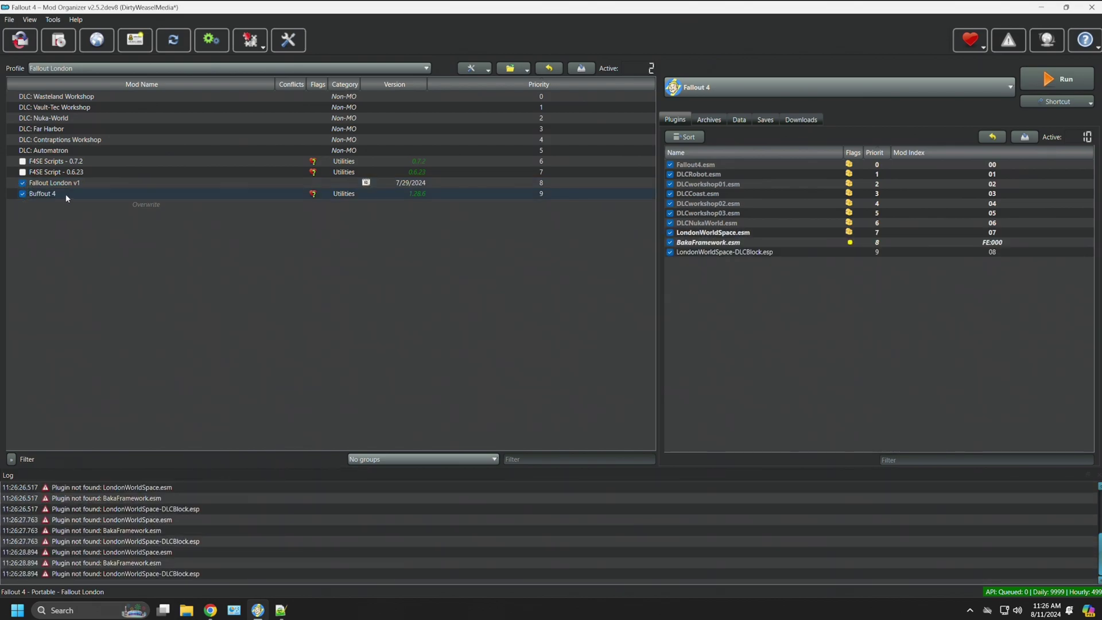
- Examine the file tree of the Buffout 4 mod
double_click(37, 194)
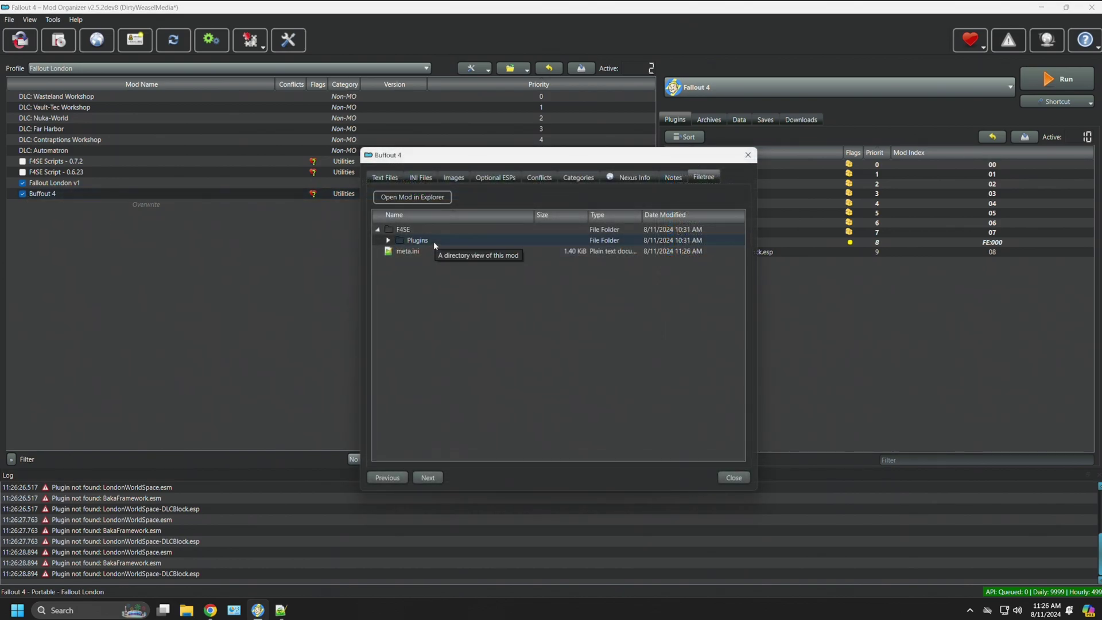
key(Escape)
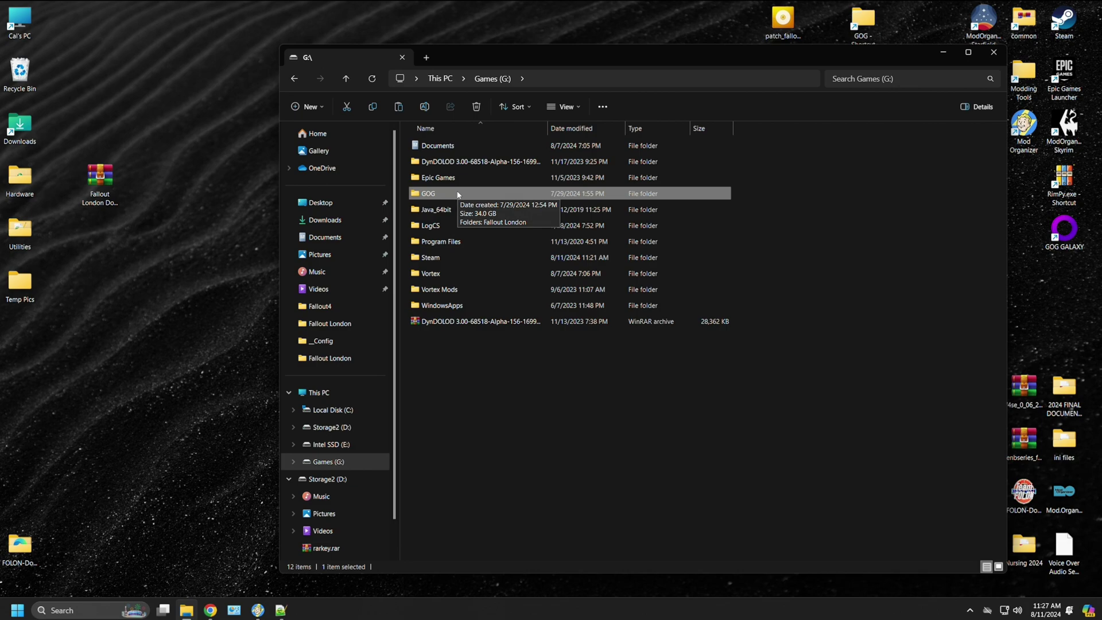
- Check the contents of the GOG folder on the Games (G:) drive and open the desktop's GOG shortcut
double_click(459, 195)
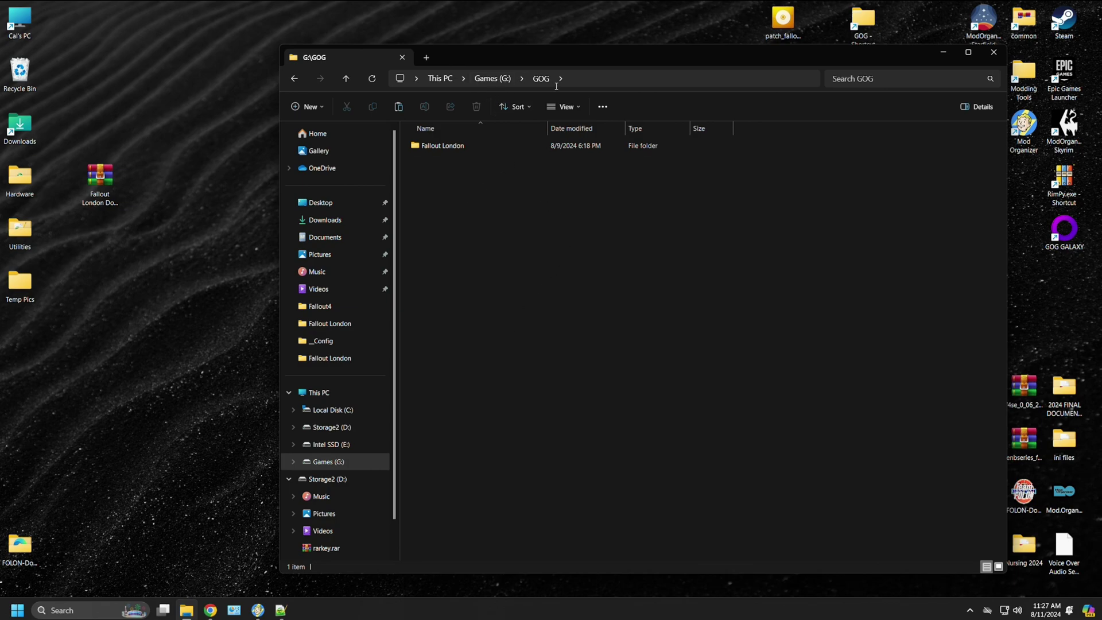
click(994, 52)
double_click(859, 26)
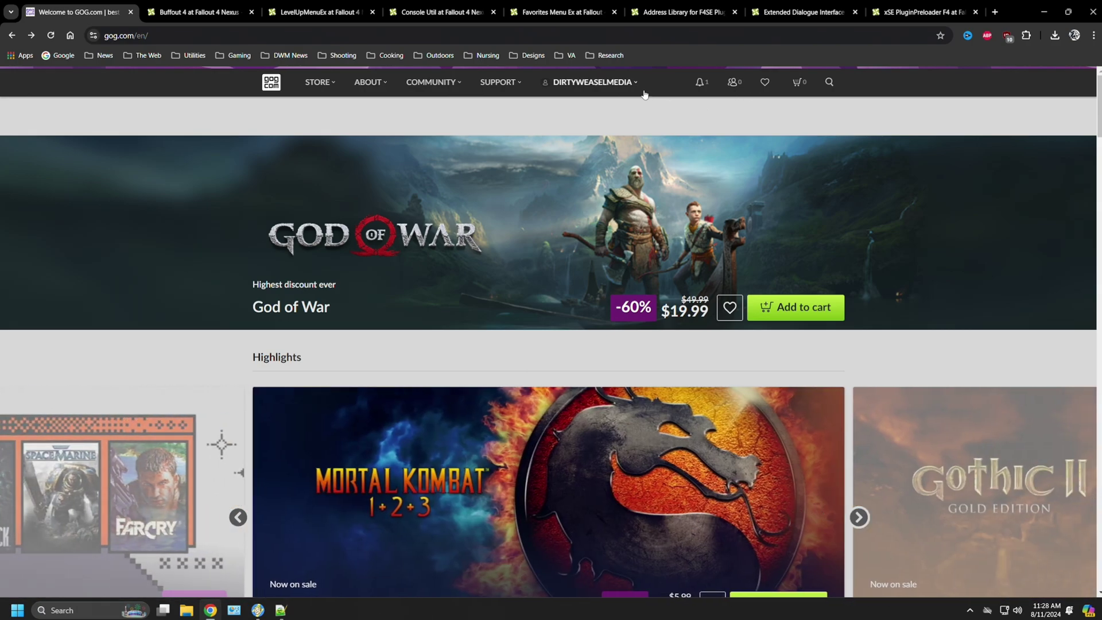
- In the browser, open the account's games library on GOG.com and view the Fallout: London download options
mouse_move(634, 86)
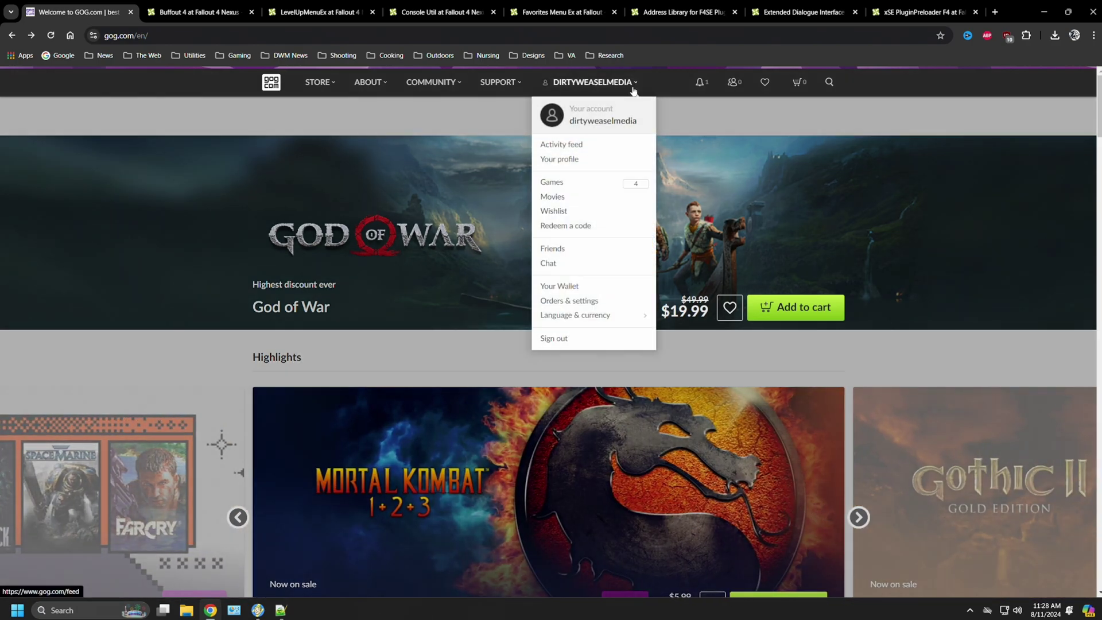
click(565, 188)
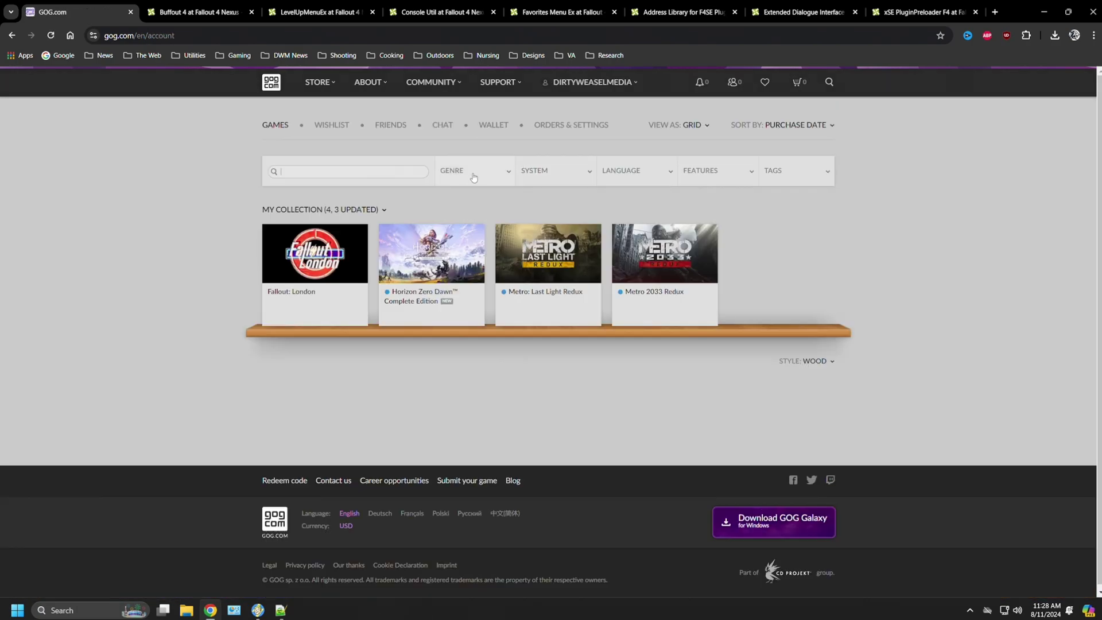
click(285, 297)
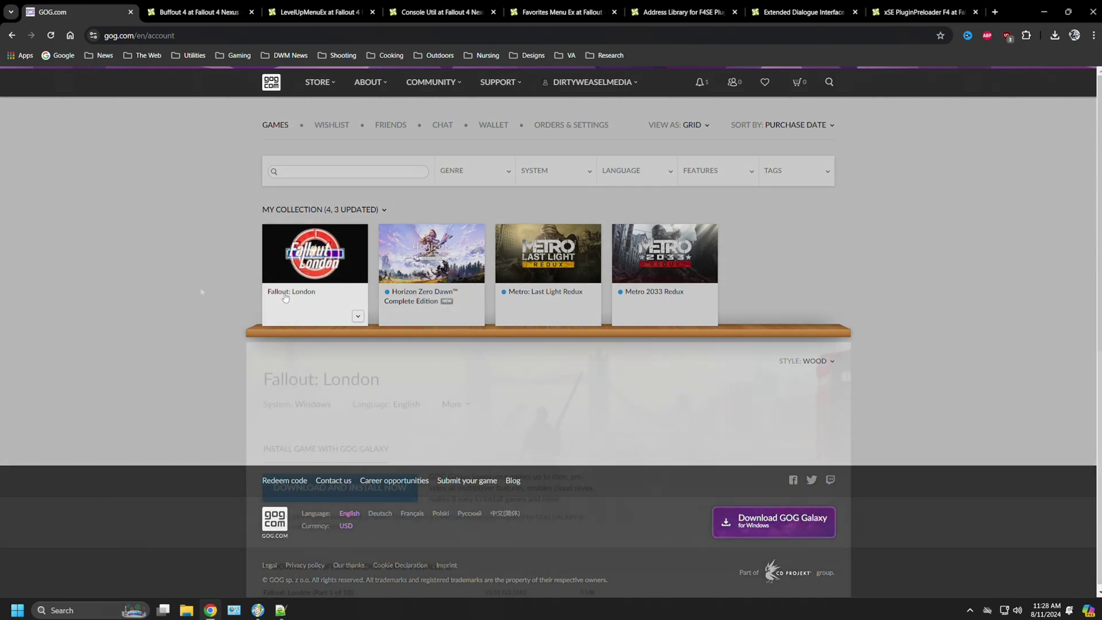
scroll(250, 383, down, 7)
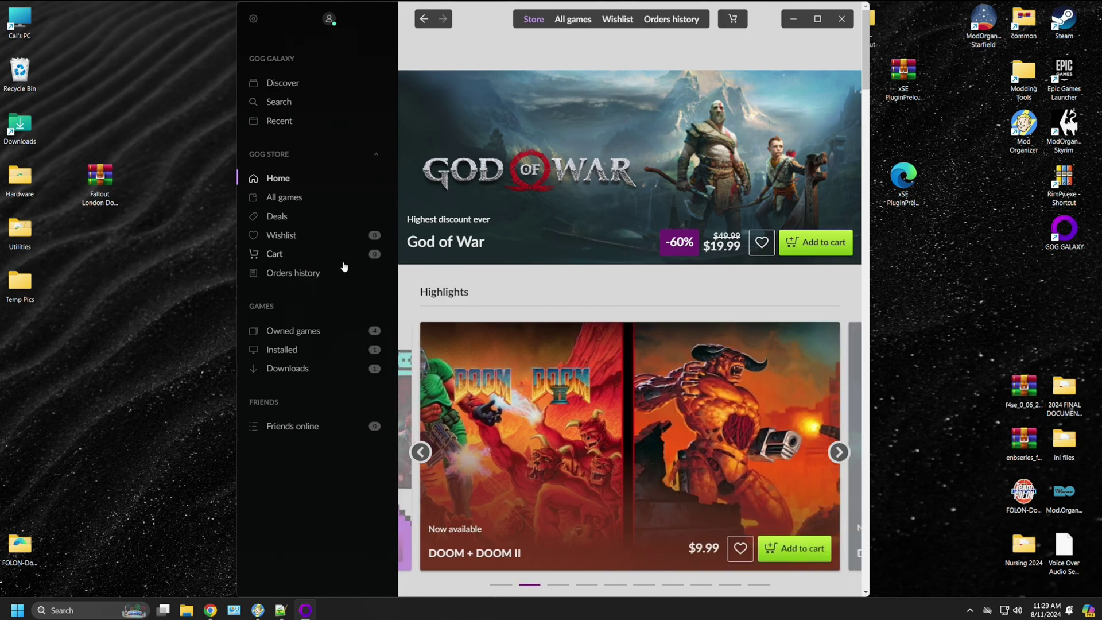
- In GOG Galaxy, open the installed Fallout: London game and read its patch notes on bundled mods and INI changes
click(292, 352)
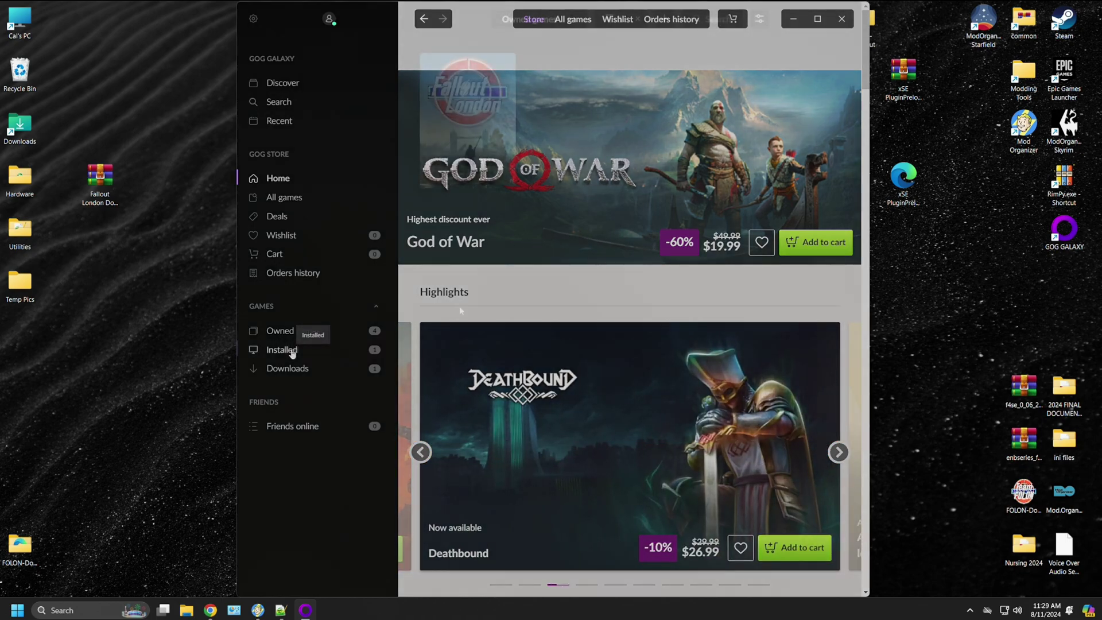
click(469, 103)
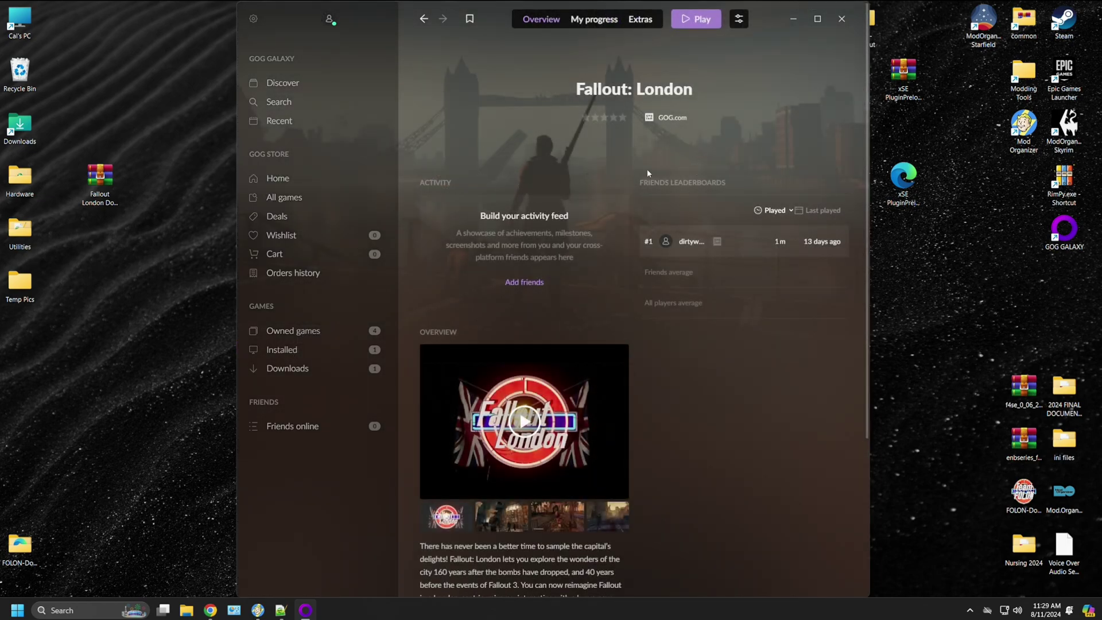
click(737, 23)
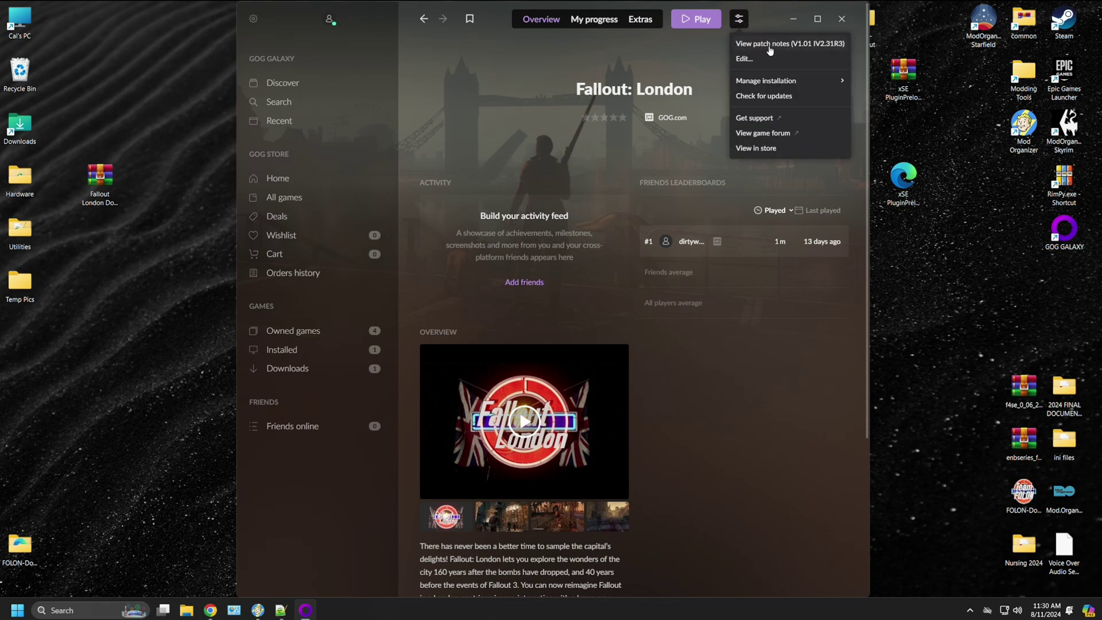
click(808, 48)
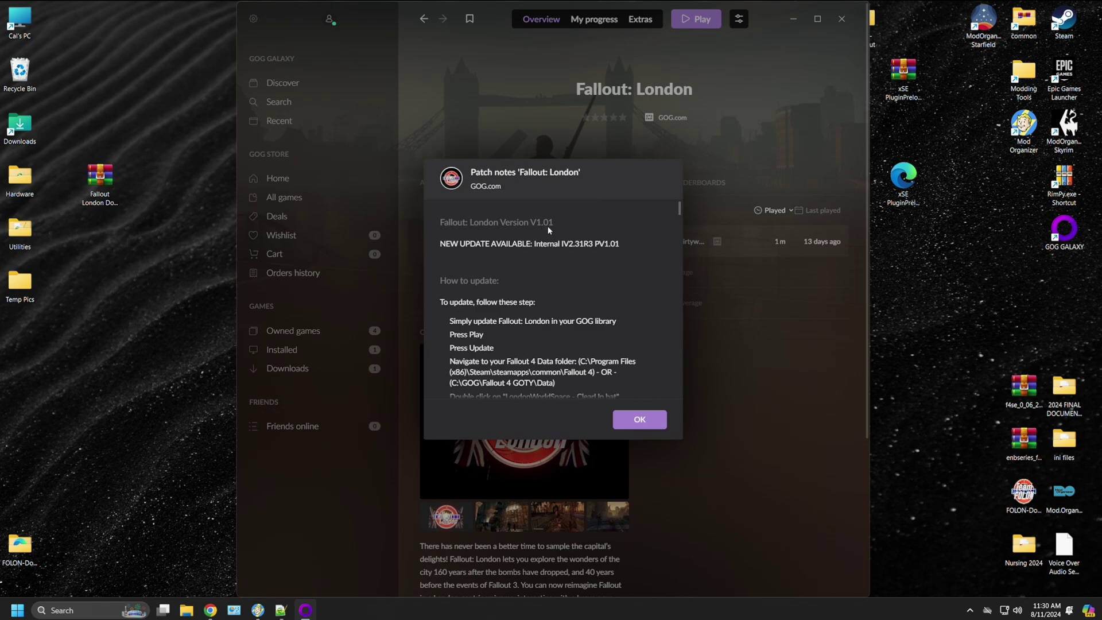
scroll(549, 228, down, 8)
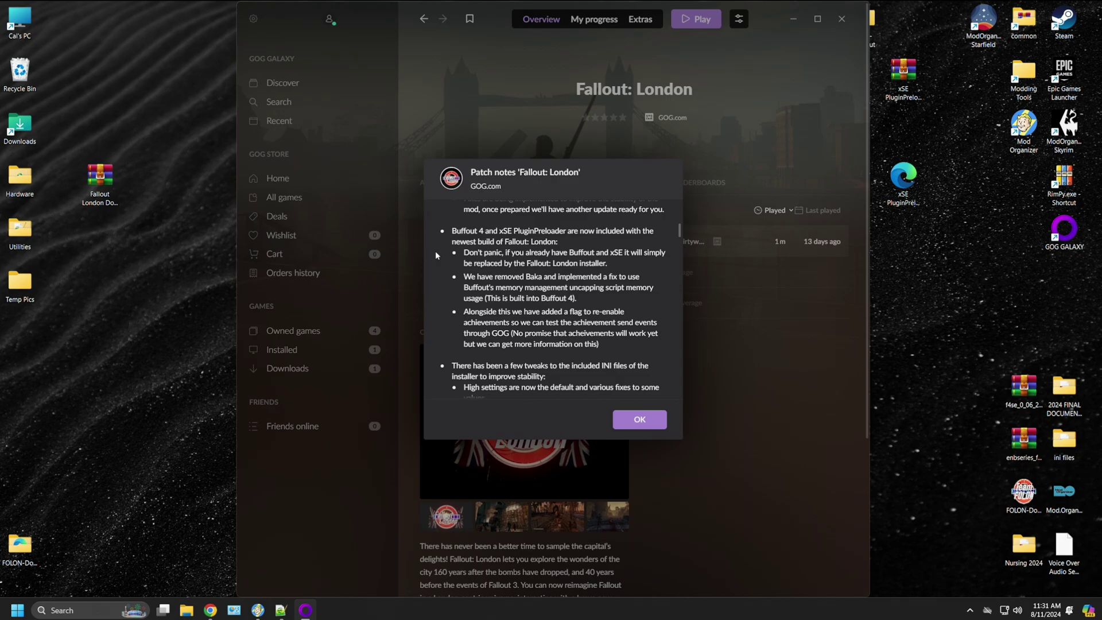
scroll(433, 247, down, 3)
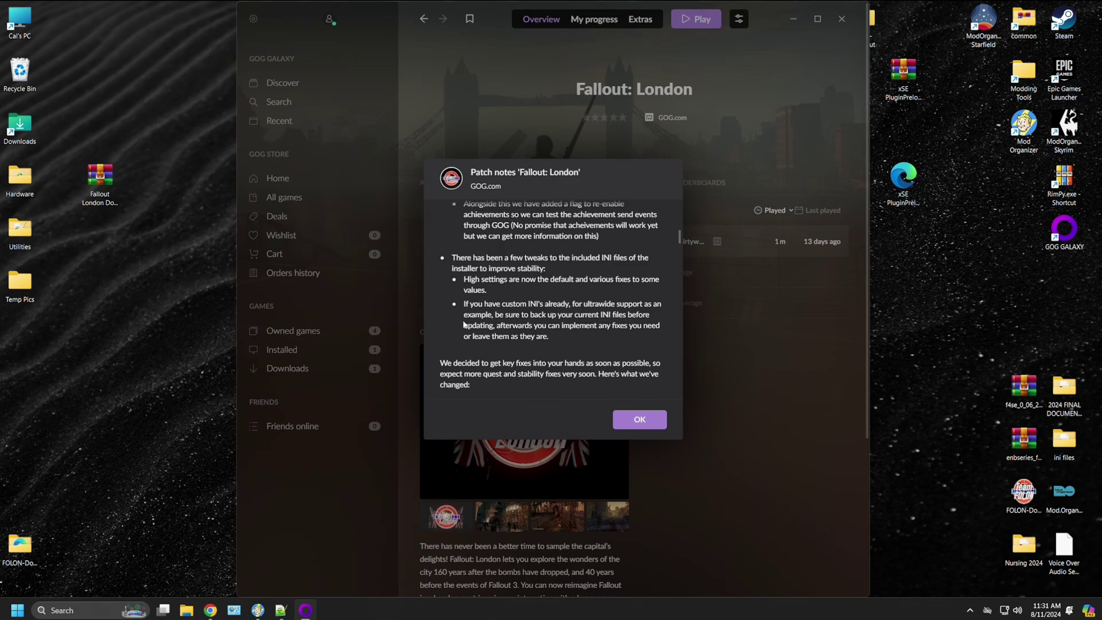
scroll(435, 319, up, 2)
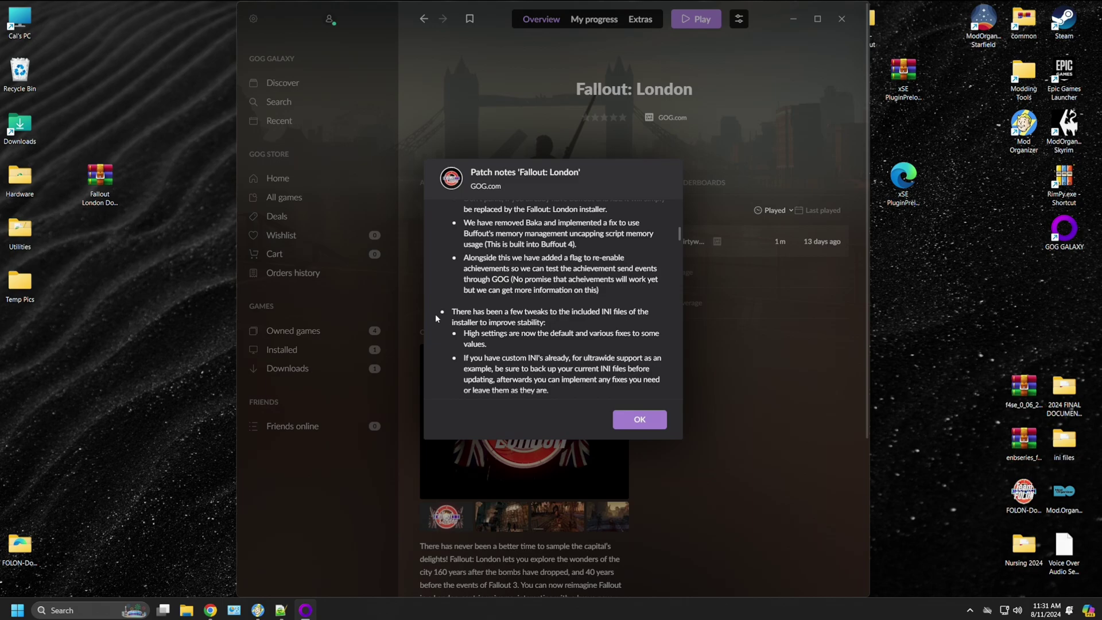
scroll(488, 292, up, 2)
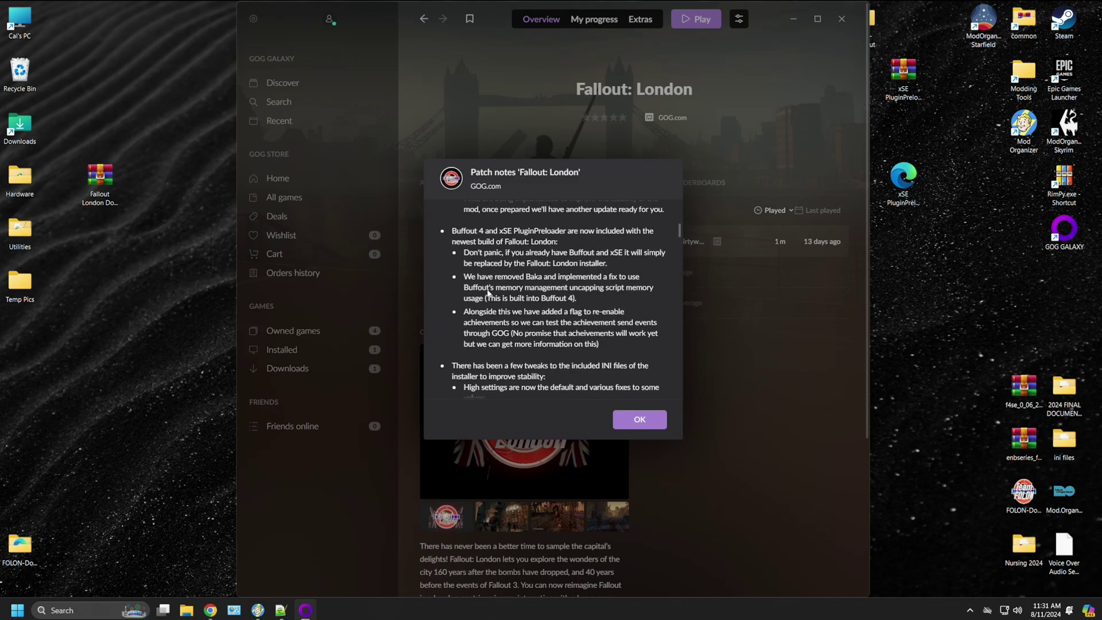
scroll(489, 293, up, 2)
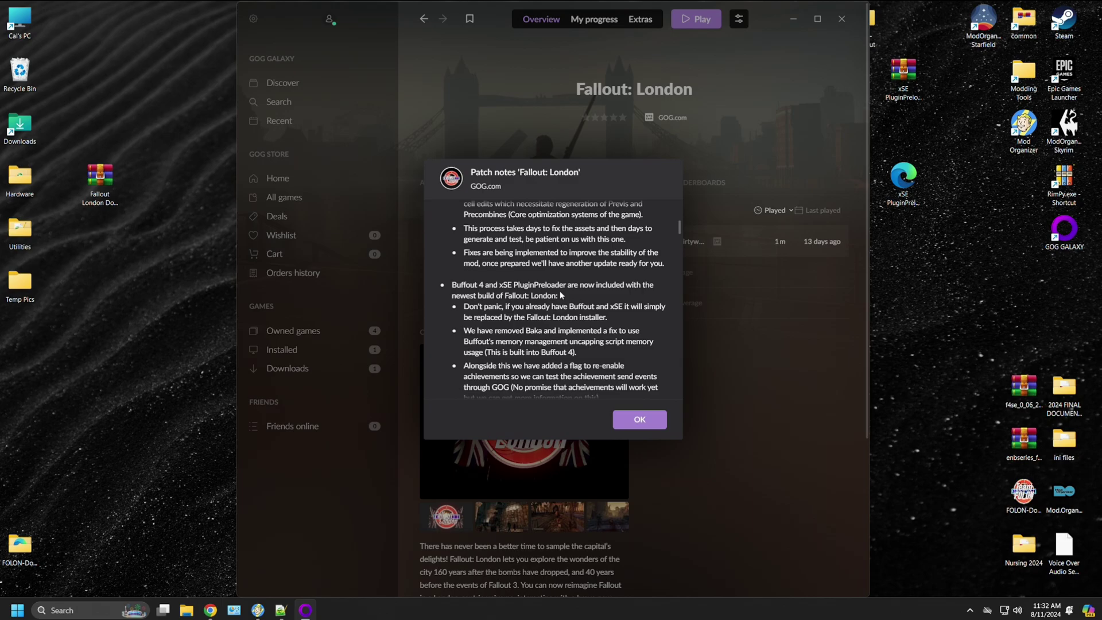
click(634, 419)
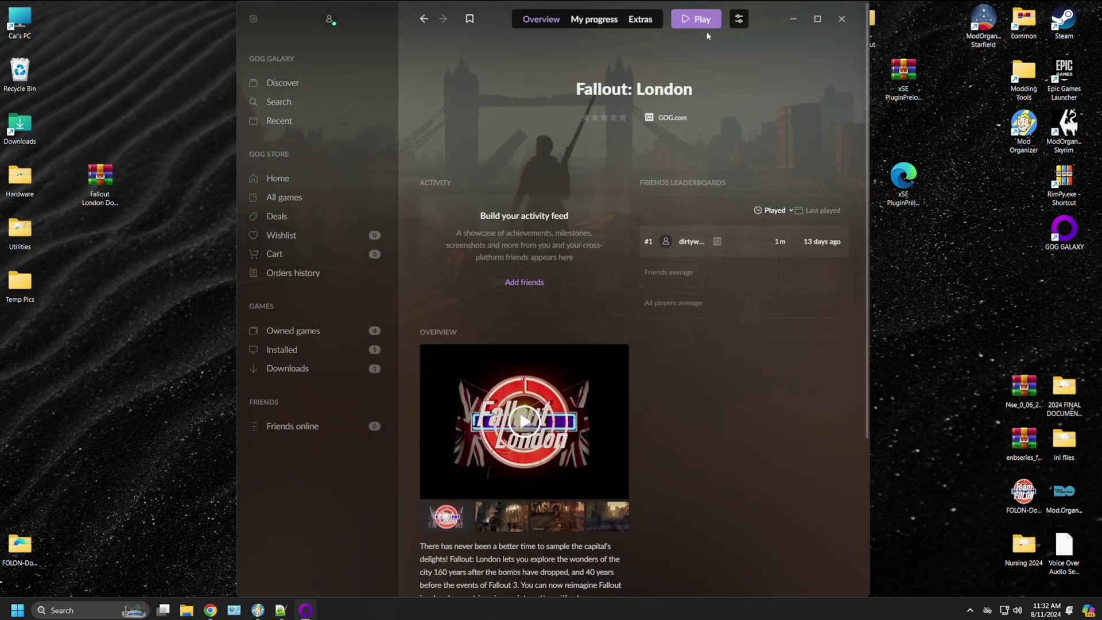
- In File Explorer, open the Fallout London folder inside GOG on the Games (G:) drive and look through its files
click(692, 26)
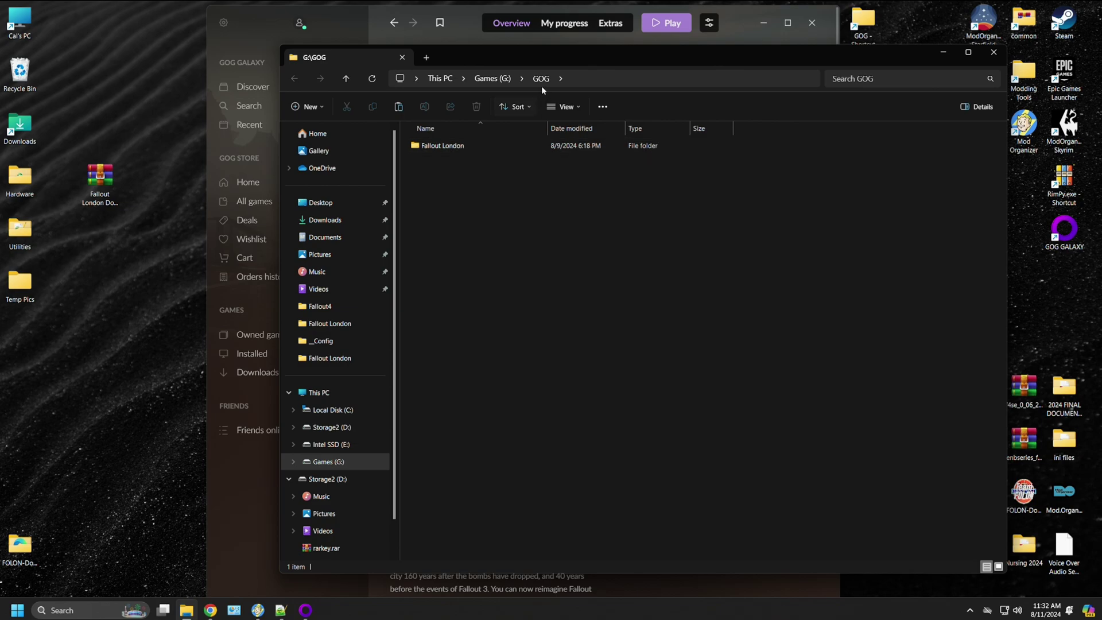
click(501, 81)
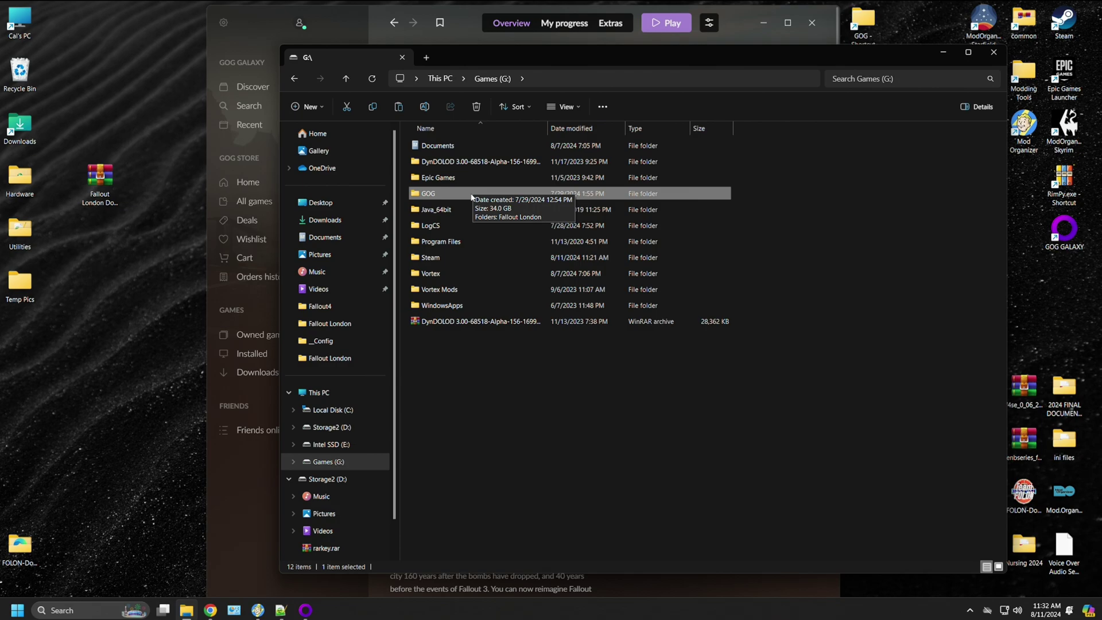
double_click(472, 196)
double_click(458, 147)
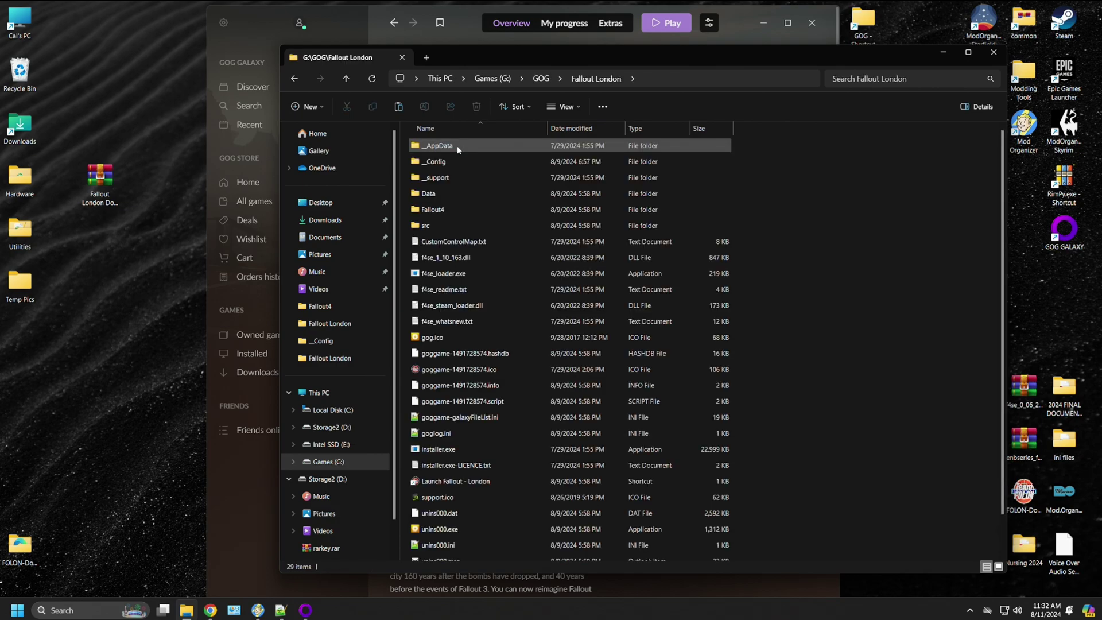
scroll(515, 379, down, 1)
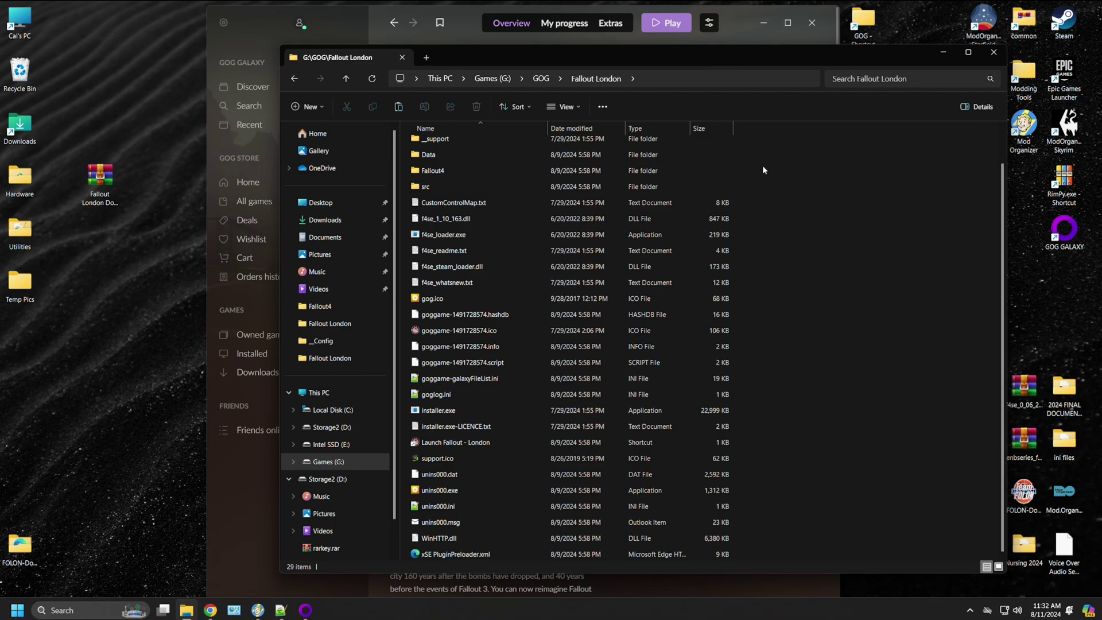
scroll(762, 165, up, 1)
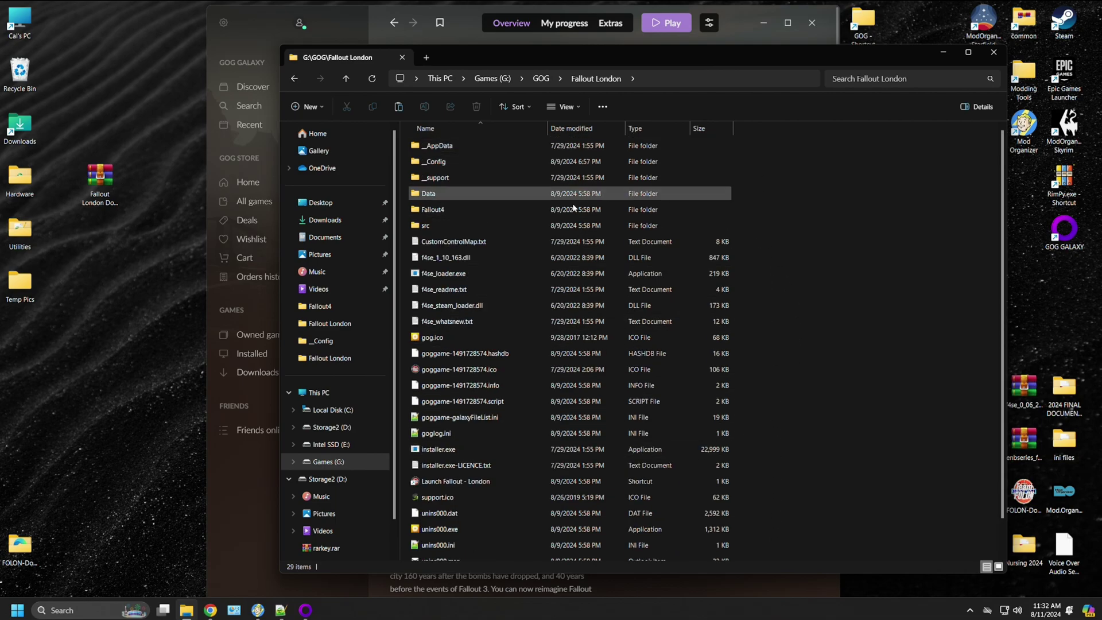
- Inspect the INI files in Fallout London's __Config folder and the game files in its Data folder
click(498, 162)
double_click(498, 161)
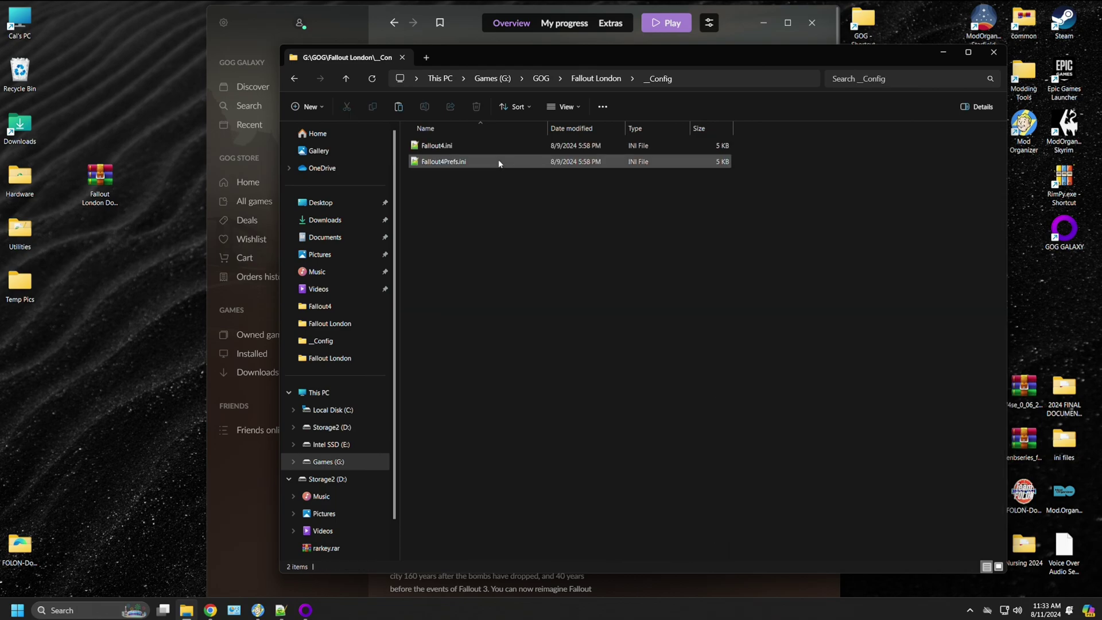
key(alt+Left)
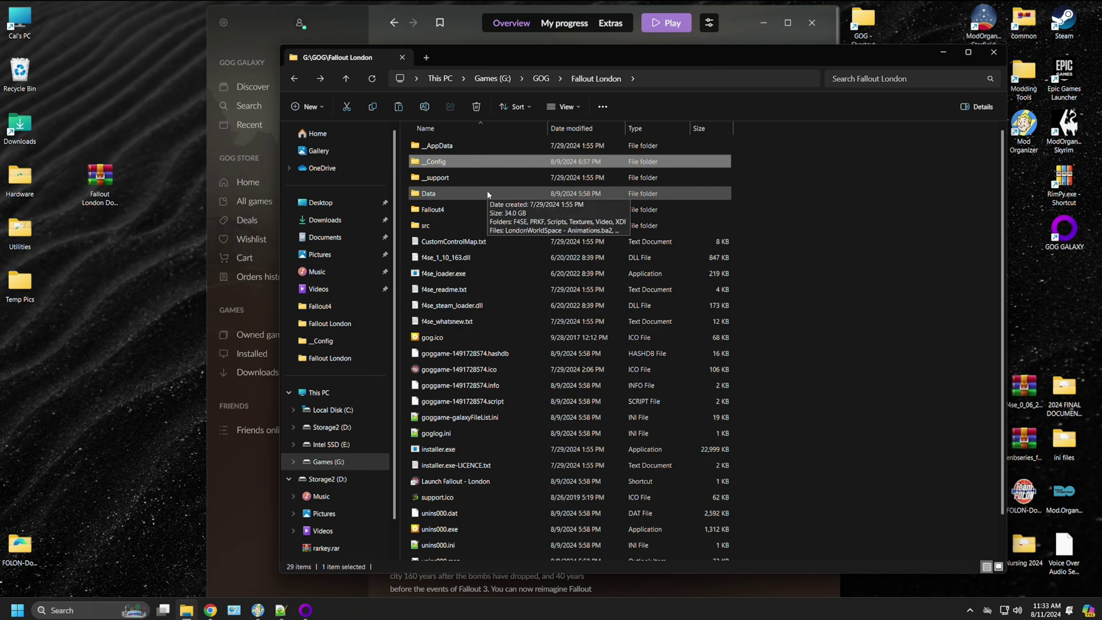
double_click(488, 194)
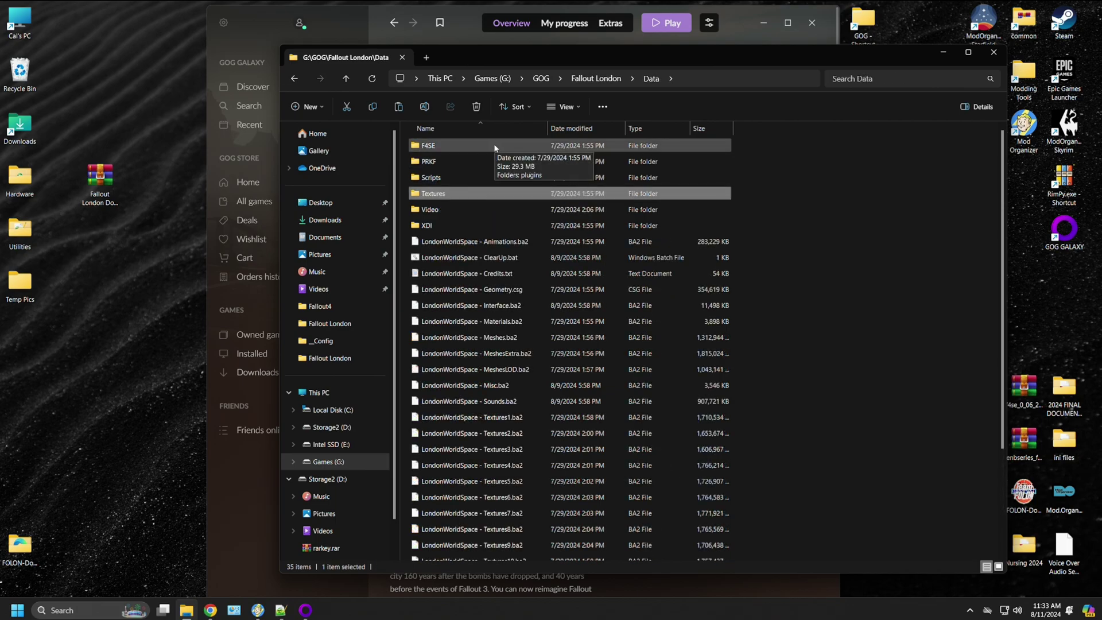
scroll(526, 256, down, 3)
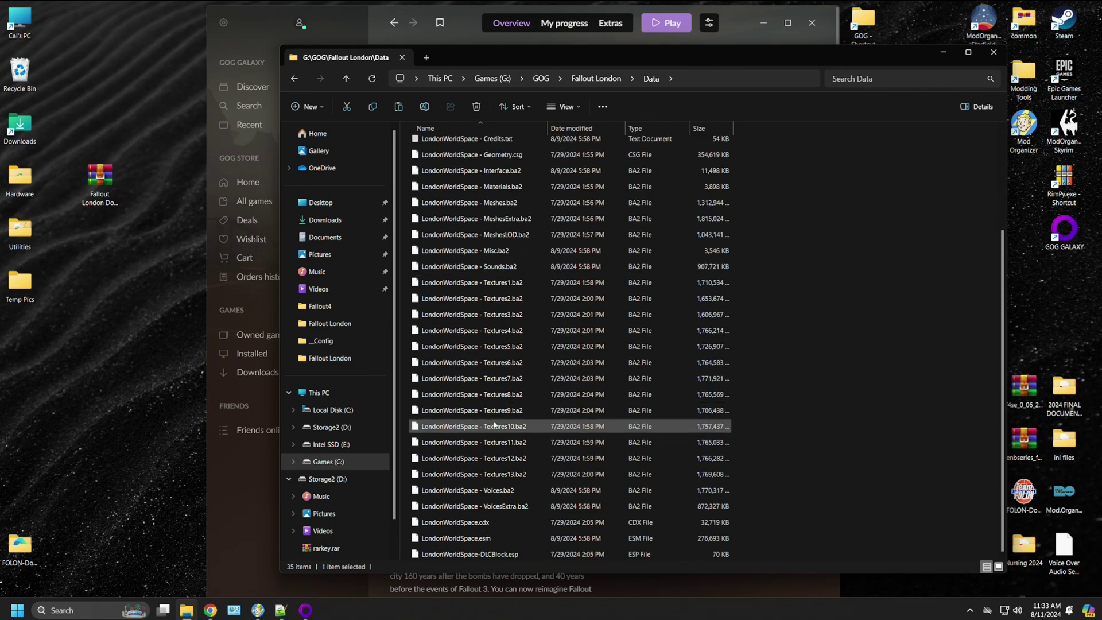
- Look over the LondonWorldSpace files in the Data folder, including the ClearUp.bat file, and return to the Fallout London folder
scroll(534, 447, up, 2)
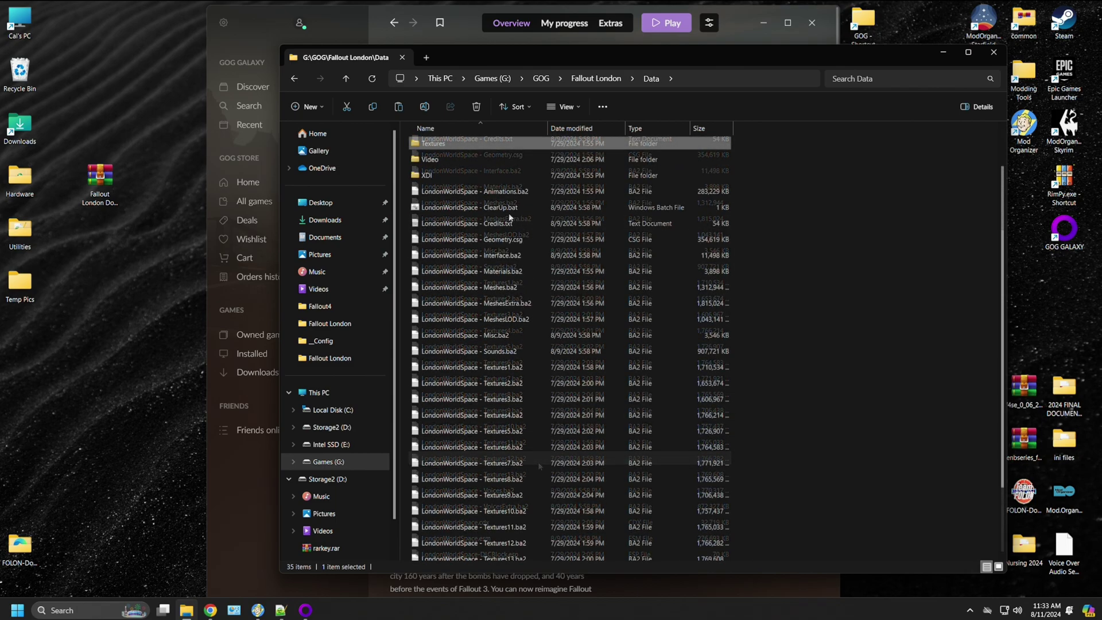
click(509, 210)
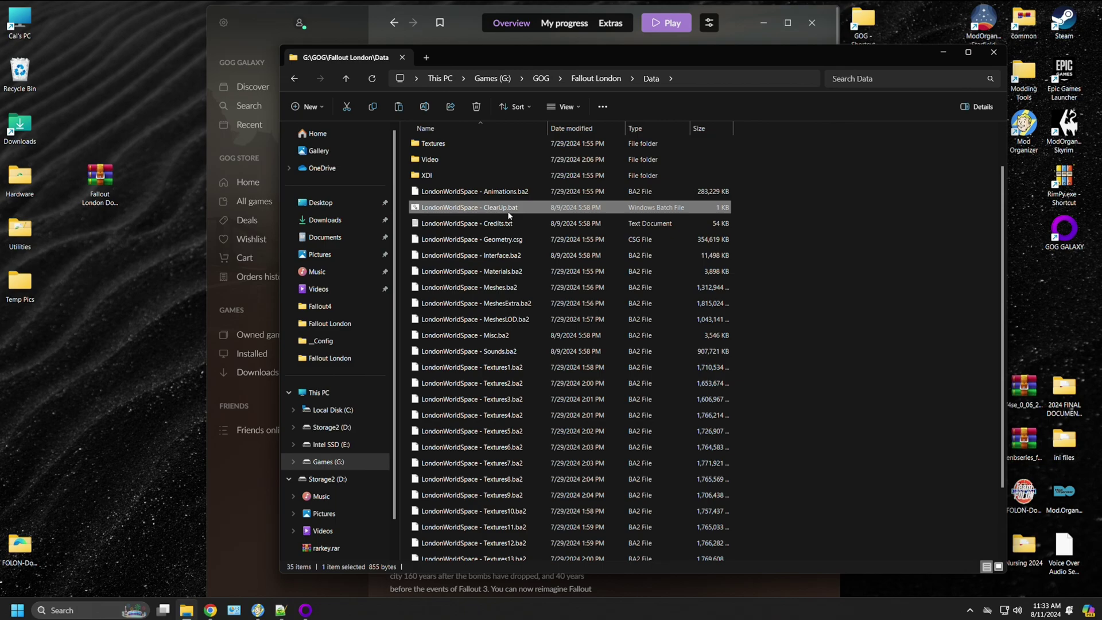
scroll(508, 215, up, 1)
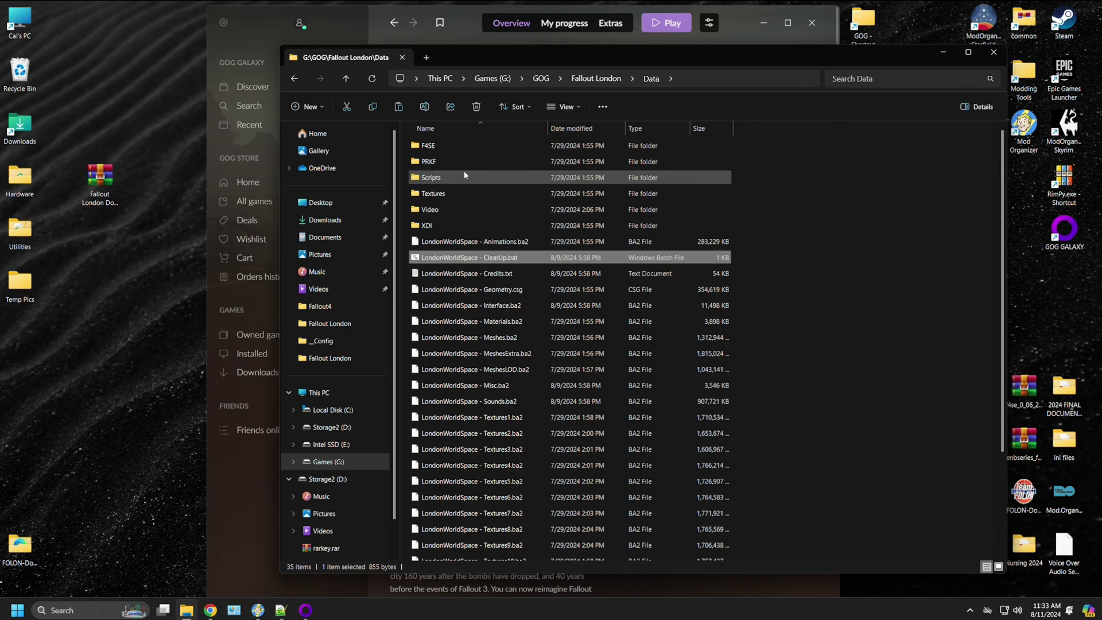
click(295, 80)
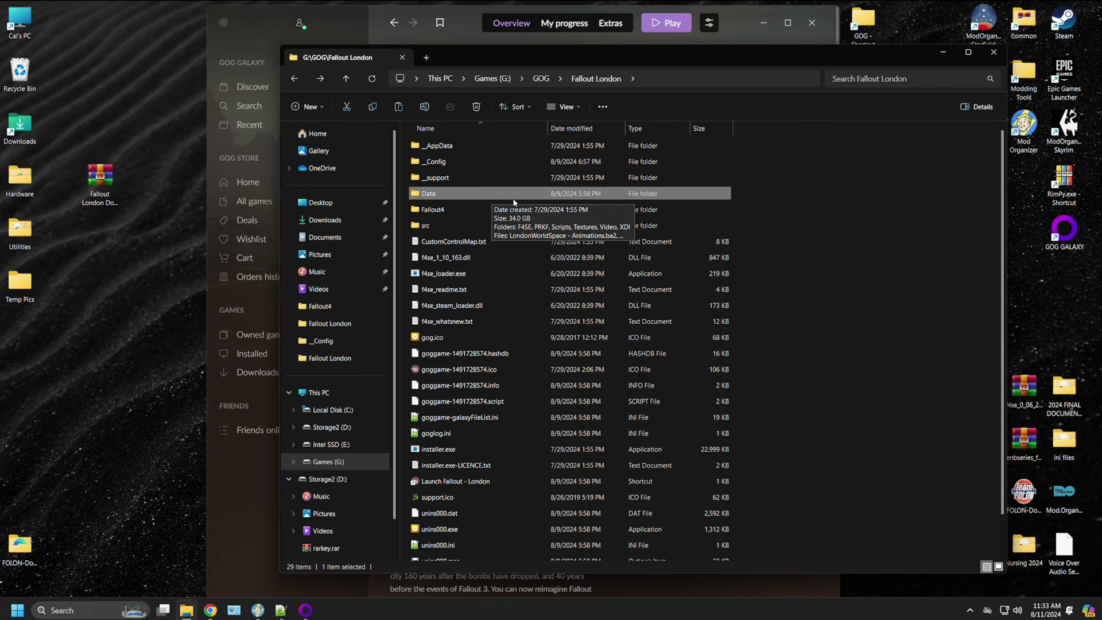
scroll(513, 201, down, 1)
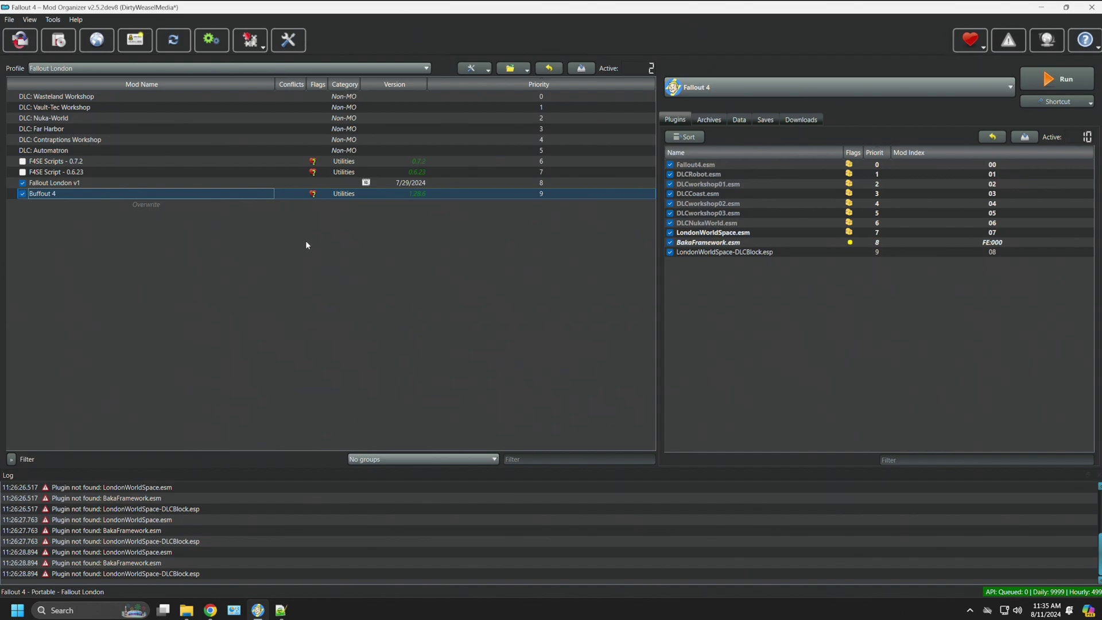
- In Mod Organizer 2, disable the Fallout London v1 and Buffout 4 mods in the Fallout London profile
click(70, 183)
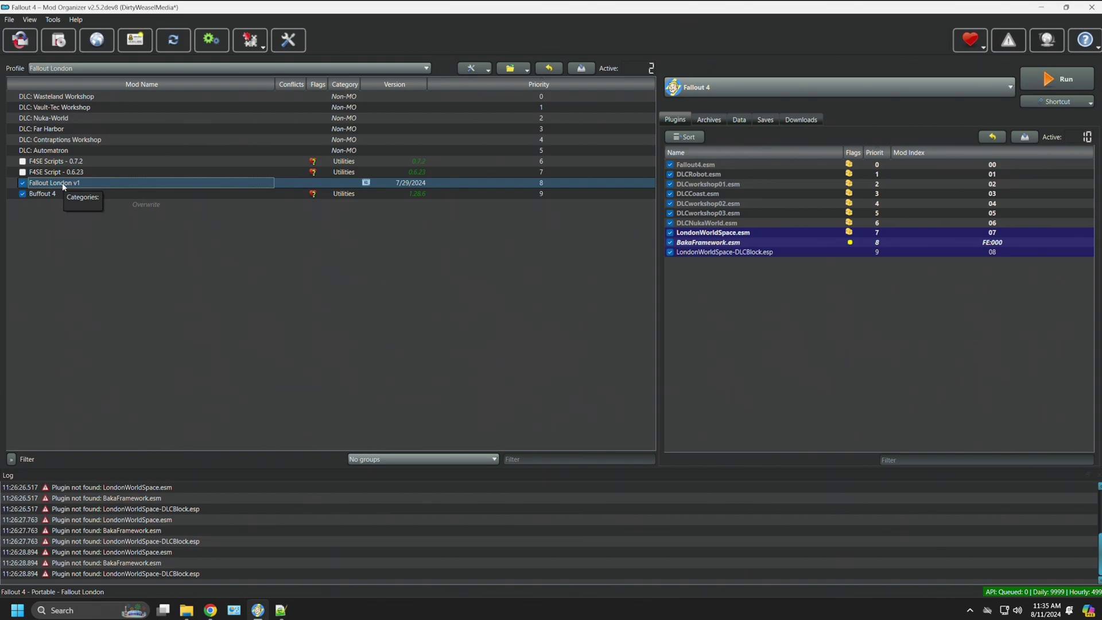
click(23, 183)
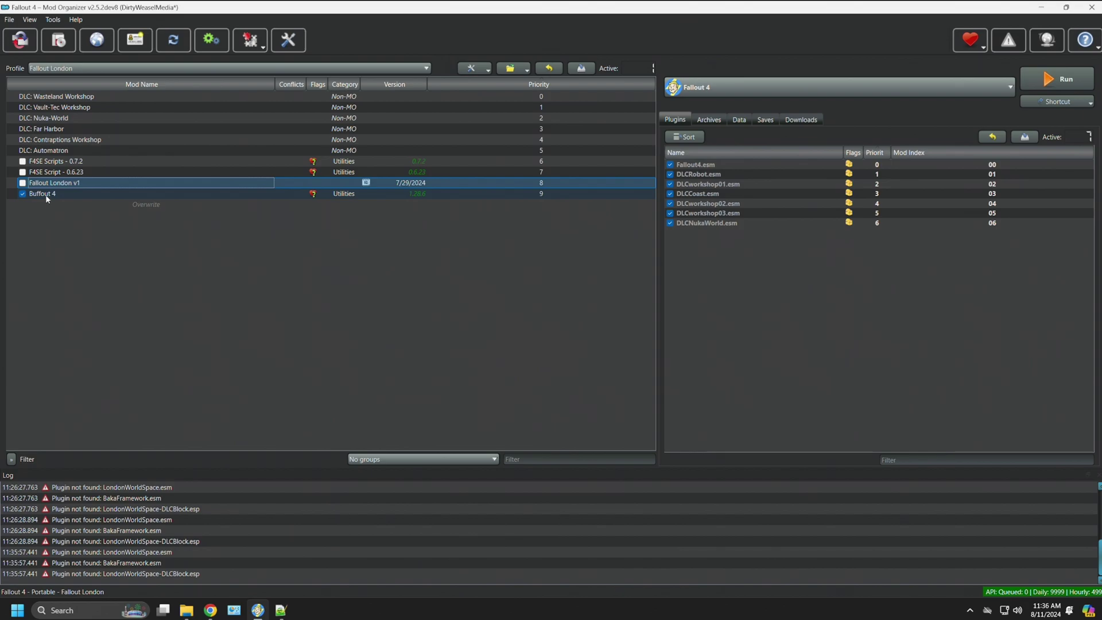
click(22, 193)
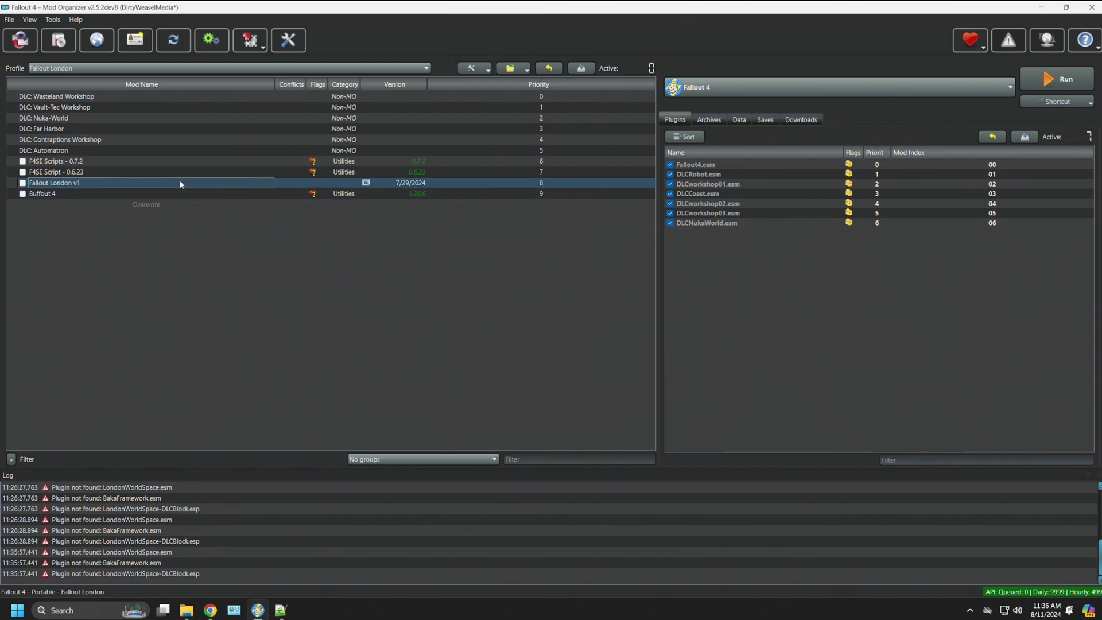
- Show the downloaded archives and remove the Fallout London v1 mod from the mod list
right_click(181, 184)
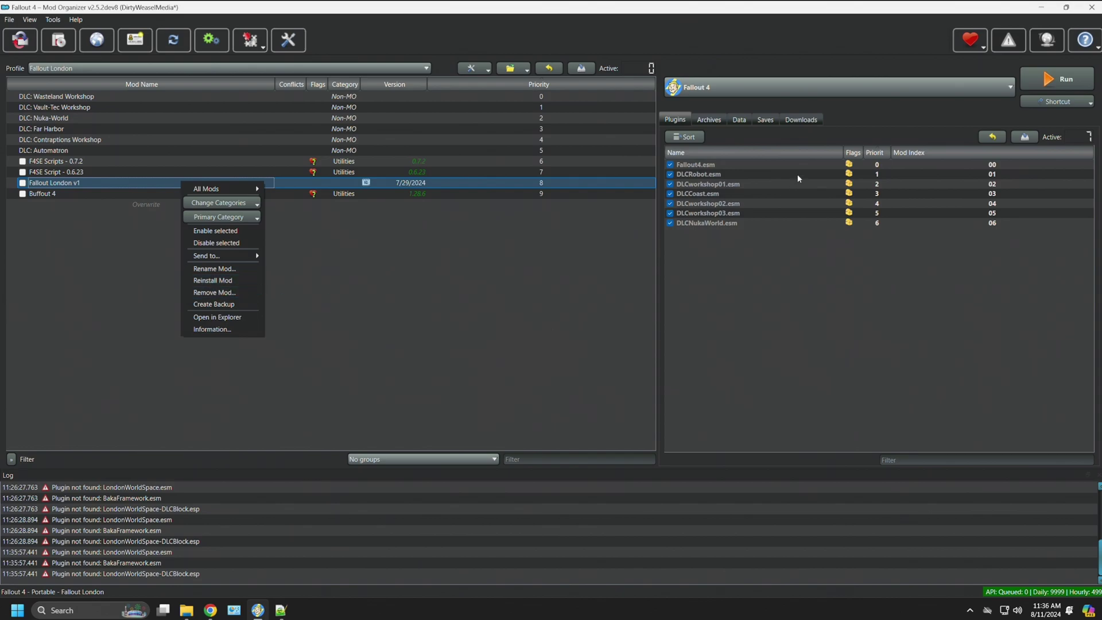
click(813, 121)
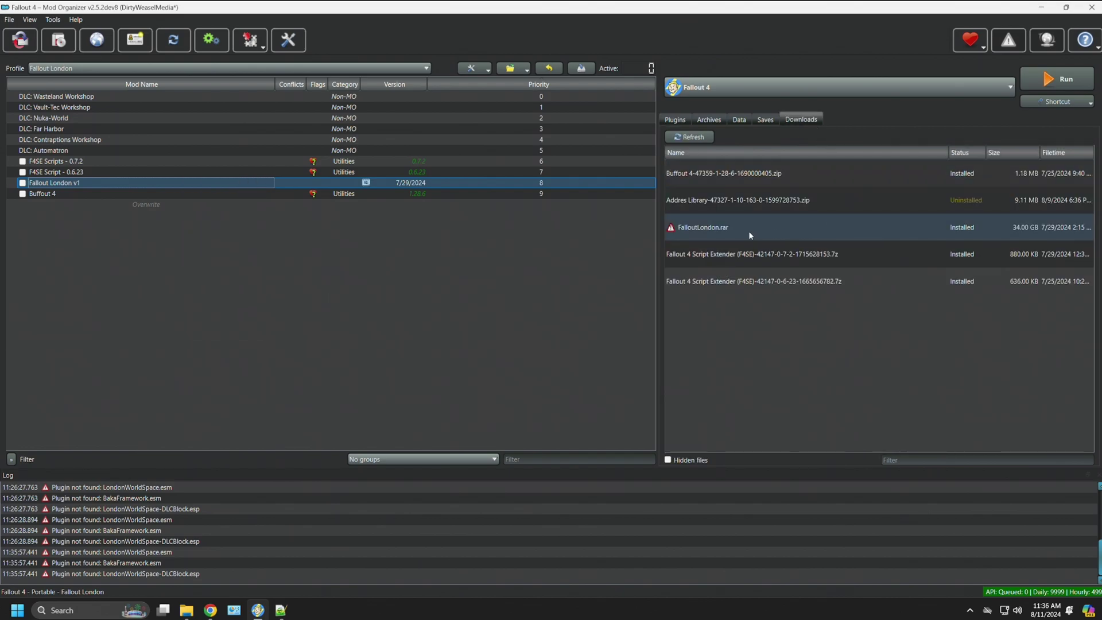
mouse_move(750, 236)
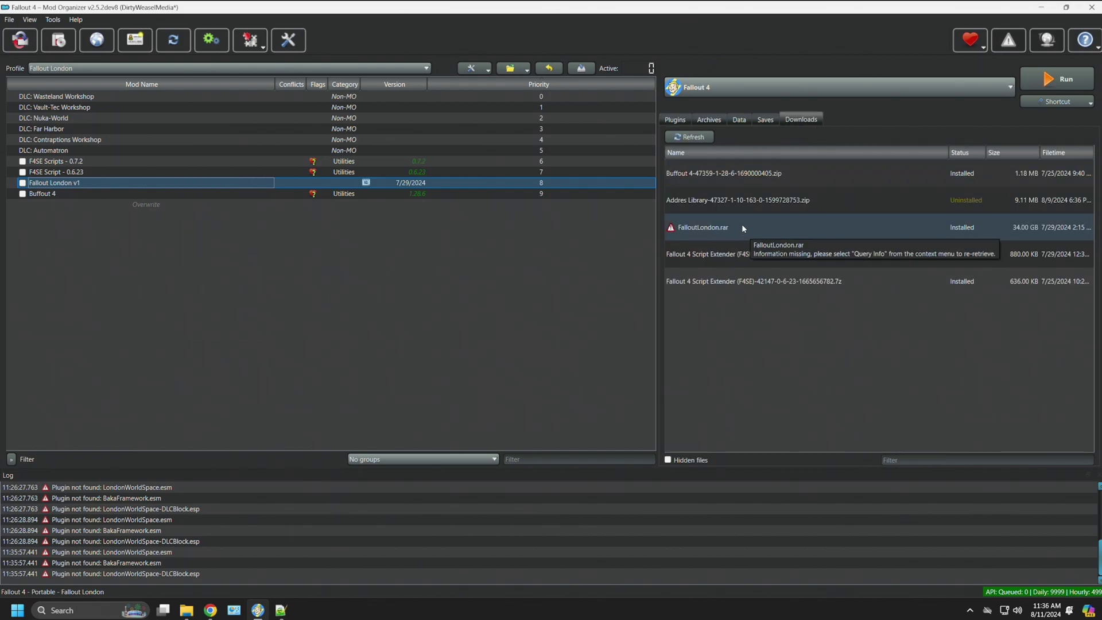
right_click(95, 185)
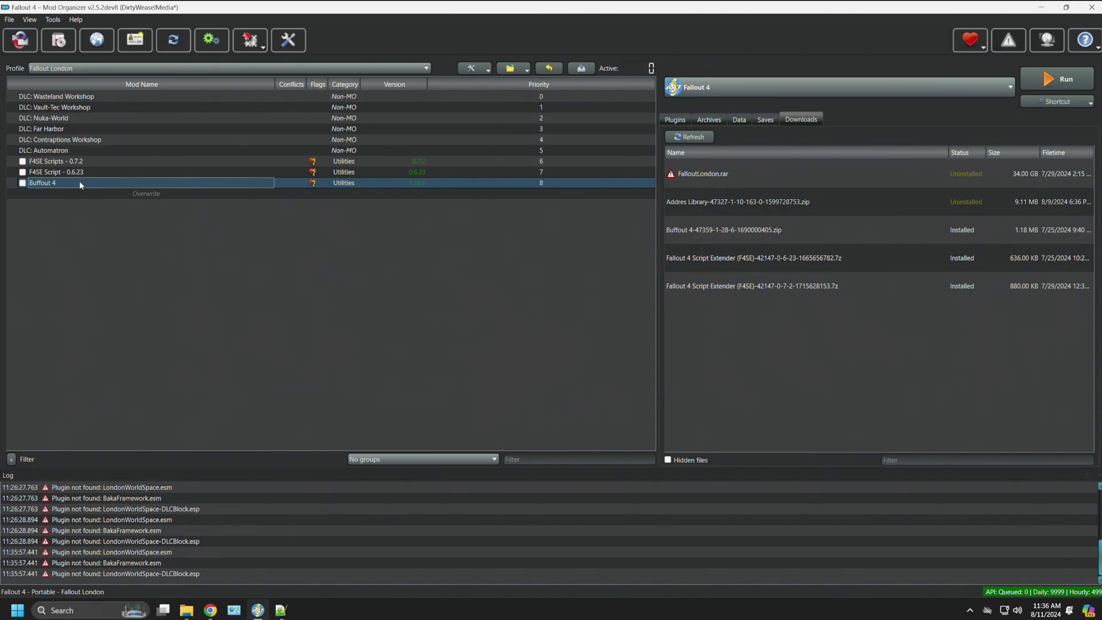
- Switch to the Vanilla profile to check its enabled mods, and return to the Fallout London profile
click(149, 68)
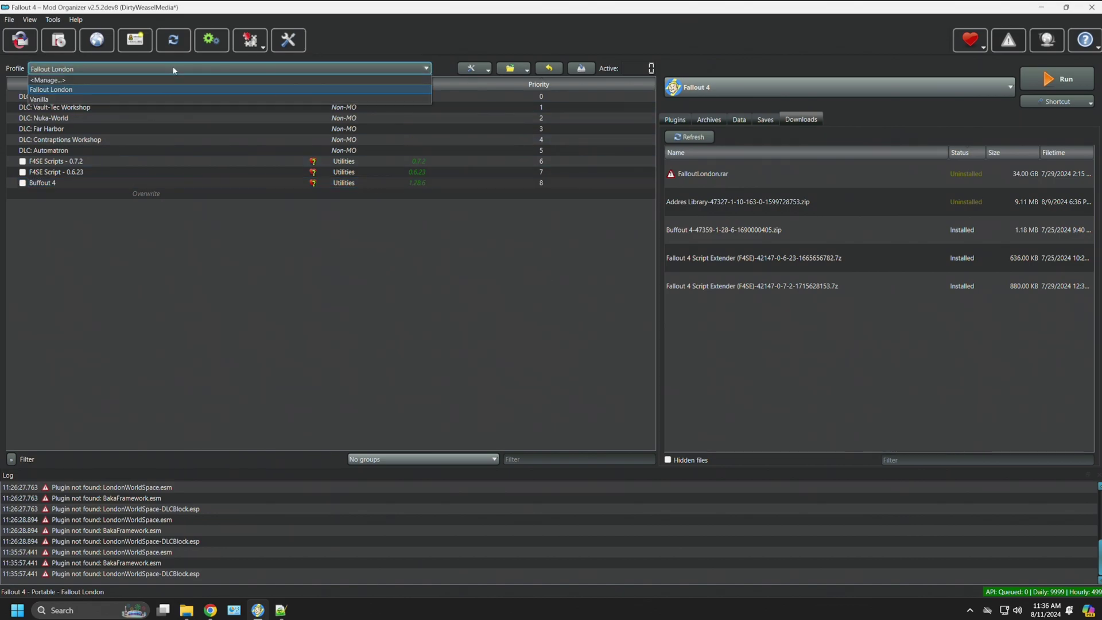
click(127, 97)
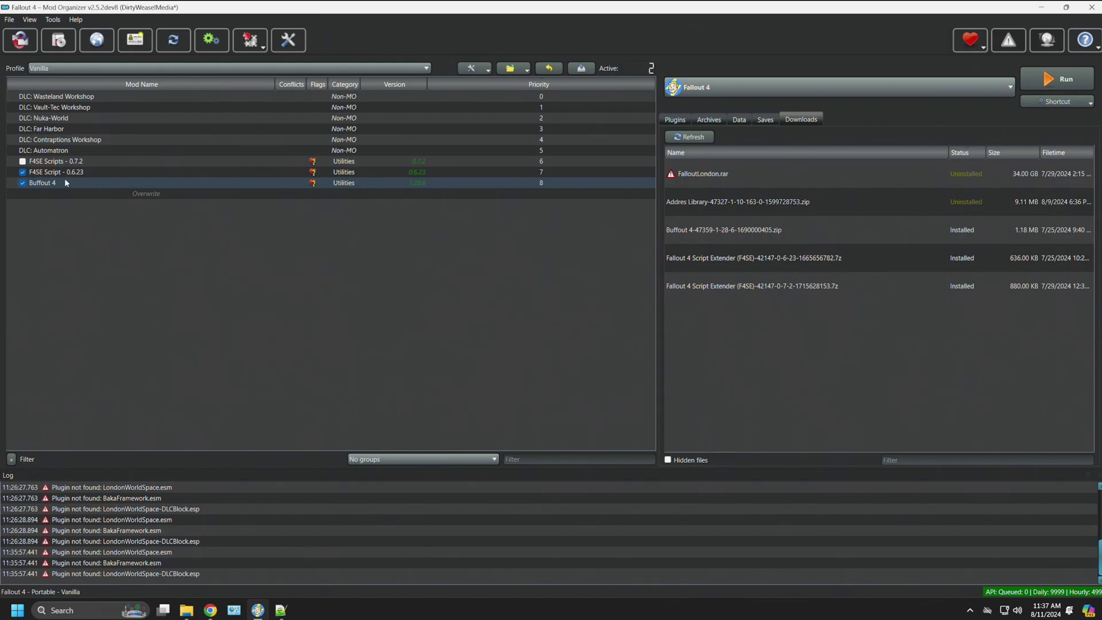
click(225, 68)
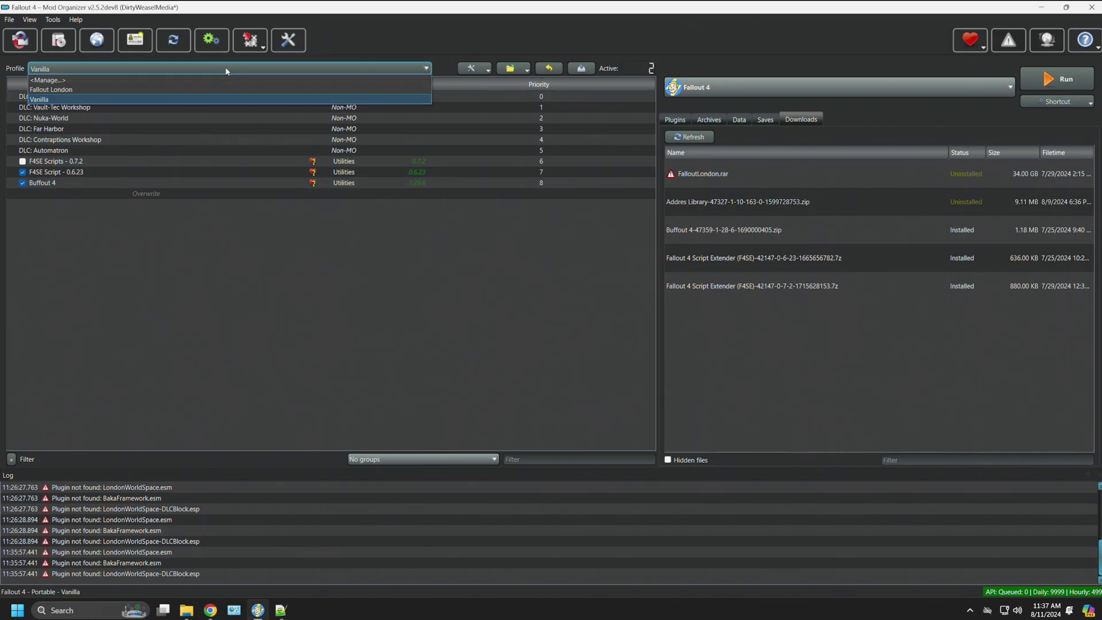
click(190, 89)
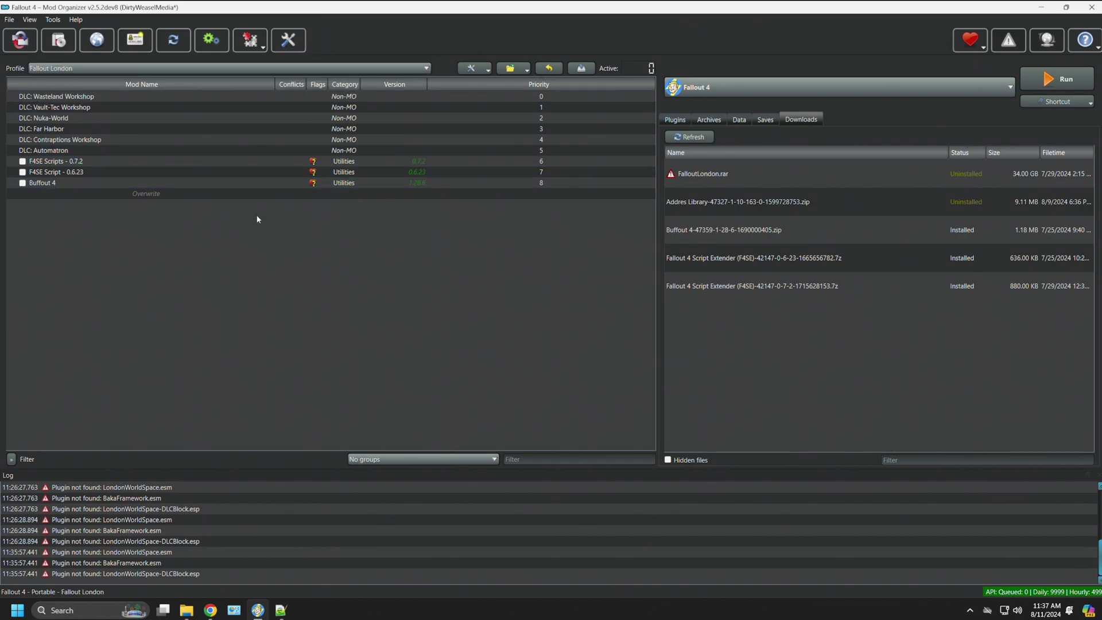
- In File Explorer, look through the Data folder inside G:\GOG\Fallout London and go back to its parent folder
click(186, 609)
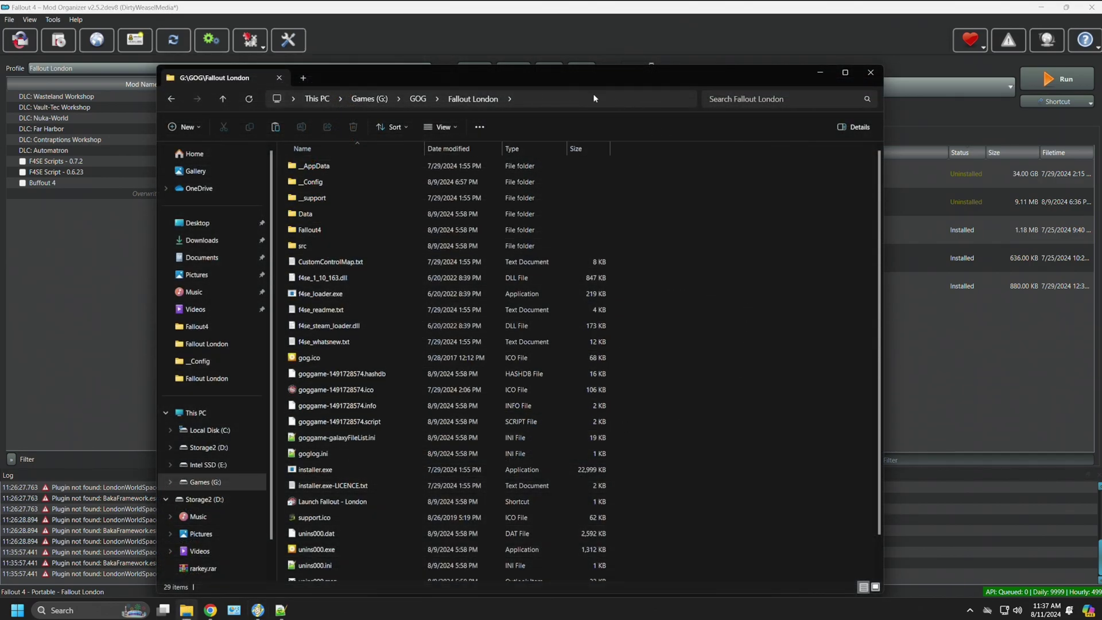
drag(566, 73, 704, 53)
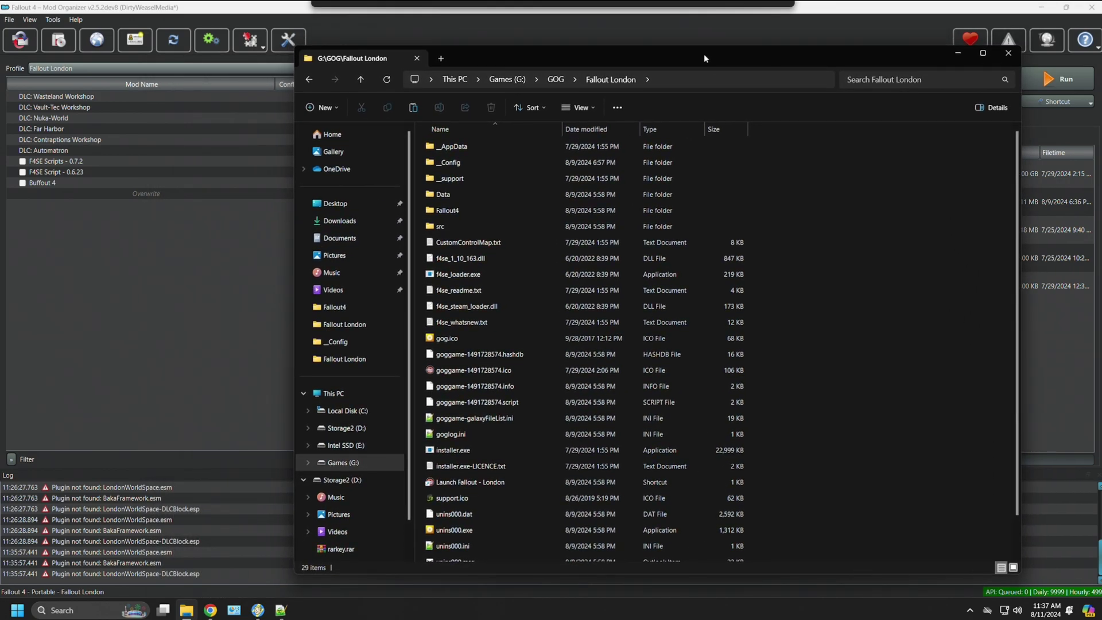
click(479, 202)
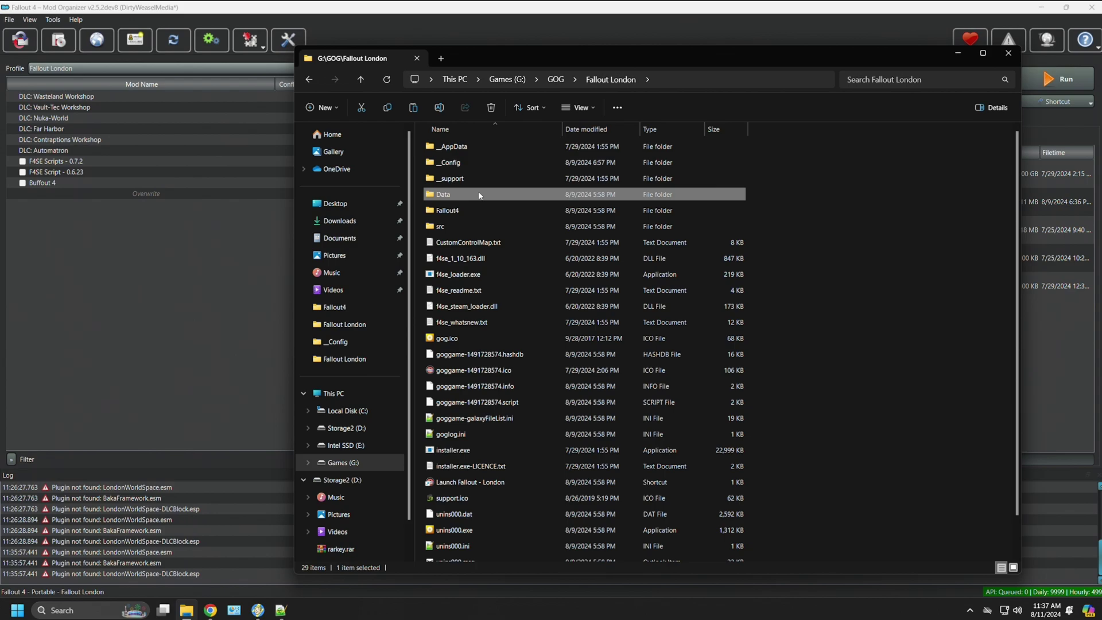
double_click(480, 195)
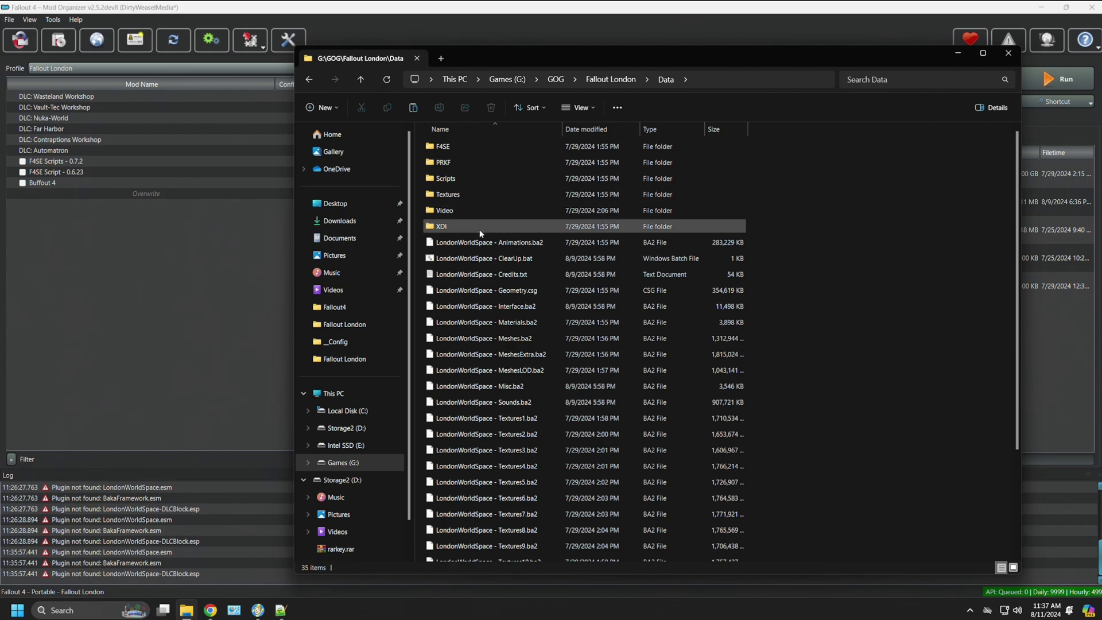
scroll(481, 232, down, 3)
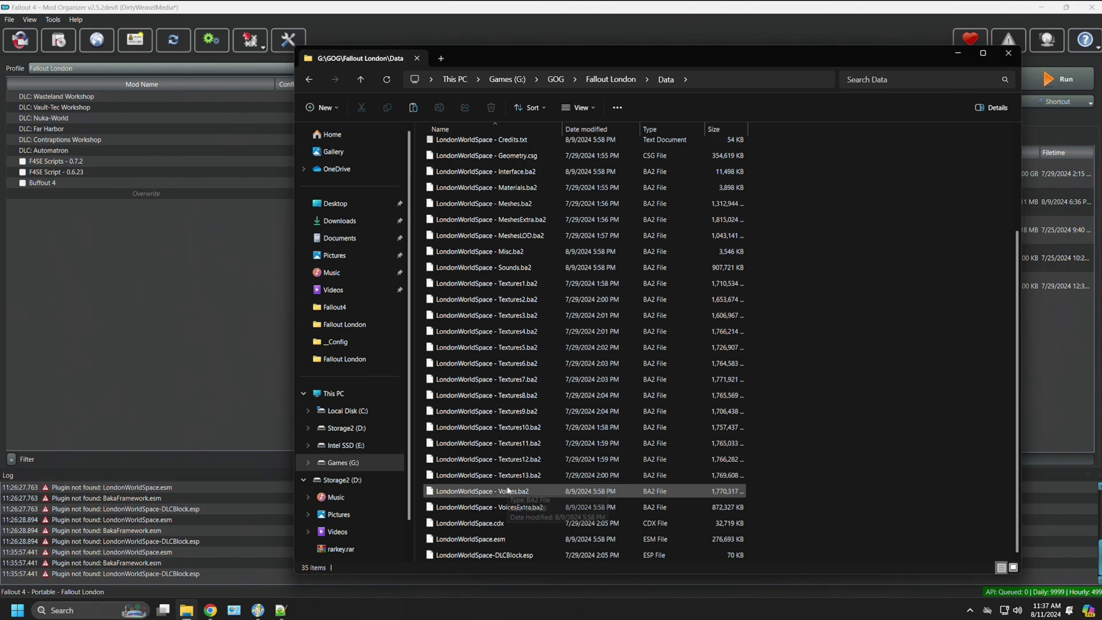
scroll(487, 341, up, 3)
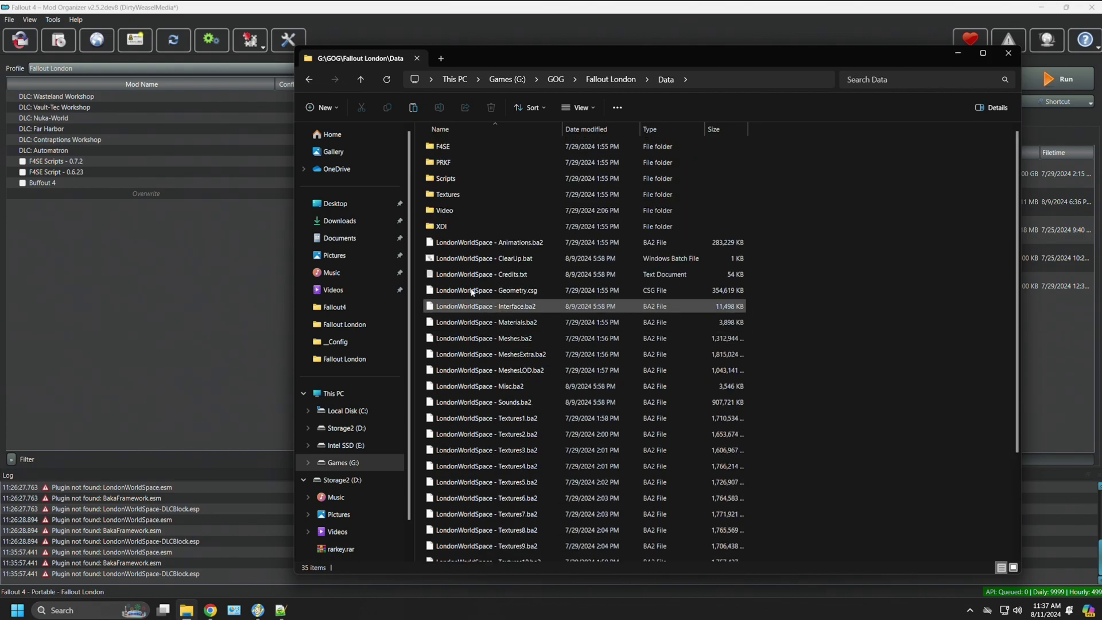
click(308, 79)
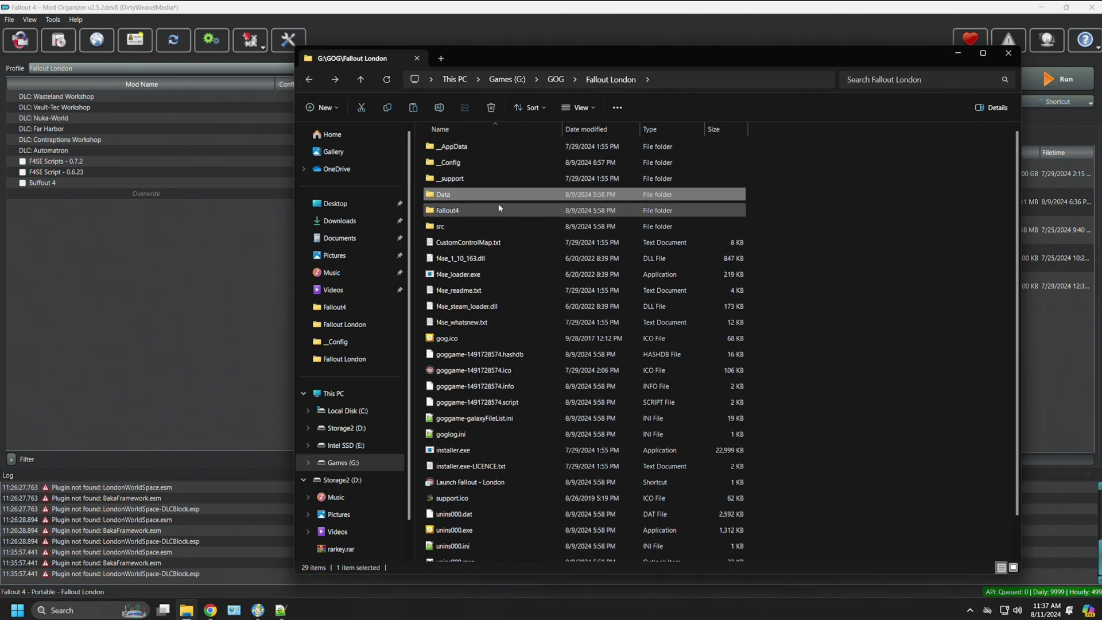
- Start a WinRAR archive of the Data folder and name it Fallout_London_v1.01.rar
mouse_move(493, 201)
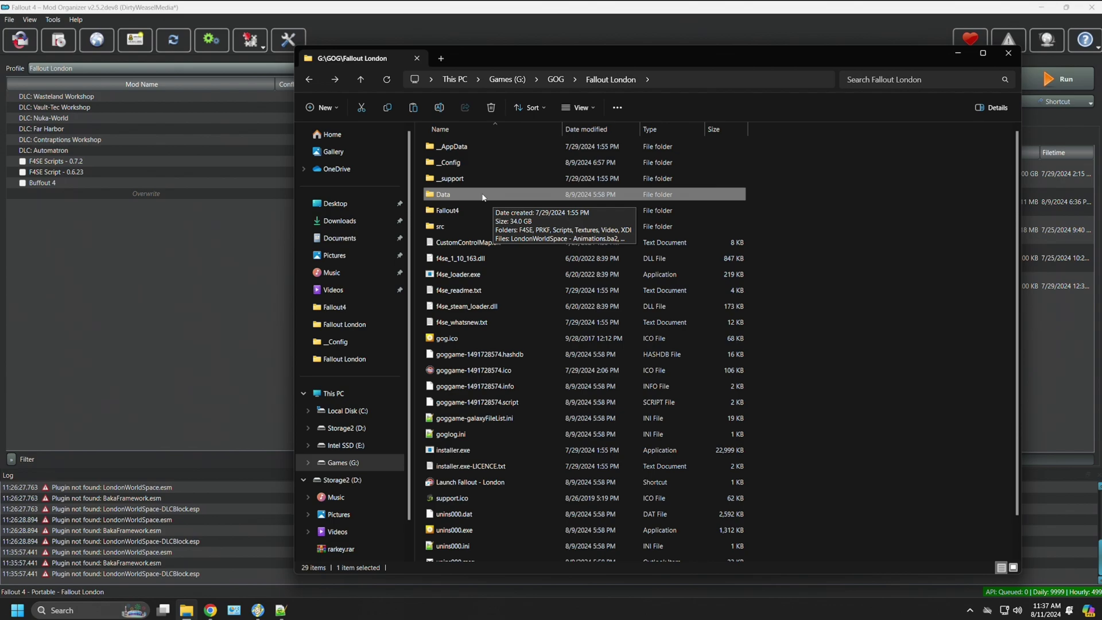
right_click(483, 197)
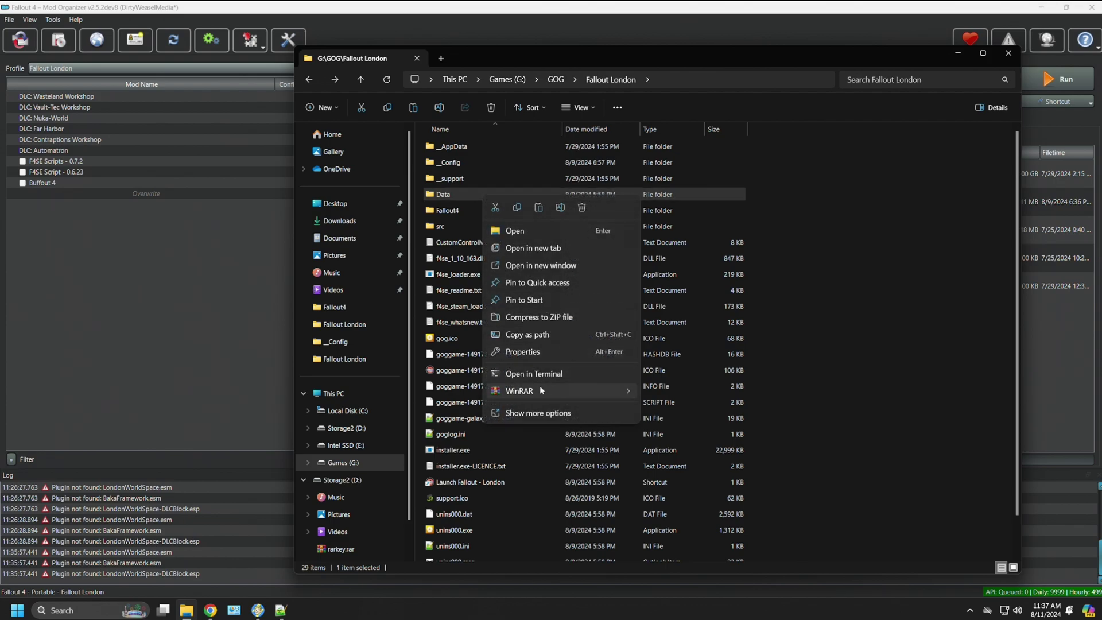
mouse_move(540, 385)
click(656, 394)
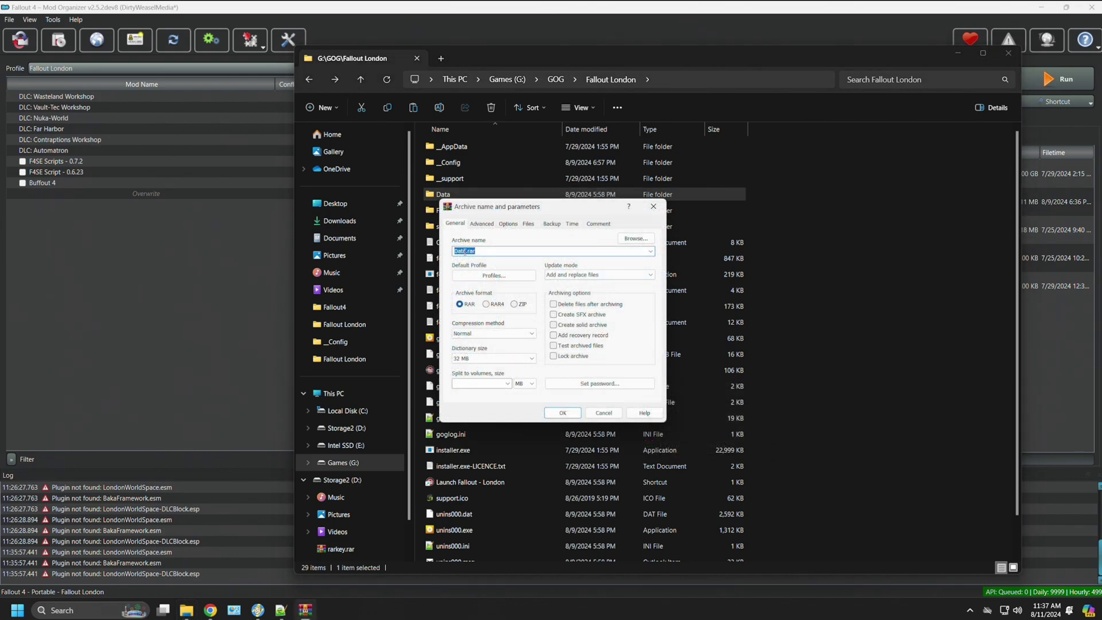
click(466, 251)
drag(467, 251, 457, 251)
click(467, 251)
key(BackSpace)
key(BackSpace)
key(BackSpace)
key(BackSpace)
text(Fallout_London_v1.01)
- Set the archive's compression method to Store and create the archive
click(510, 333)
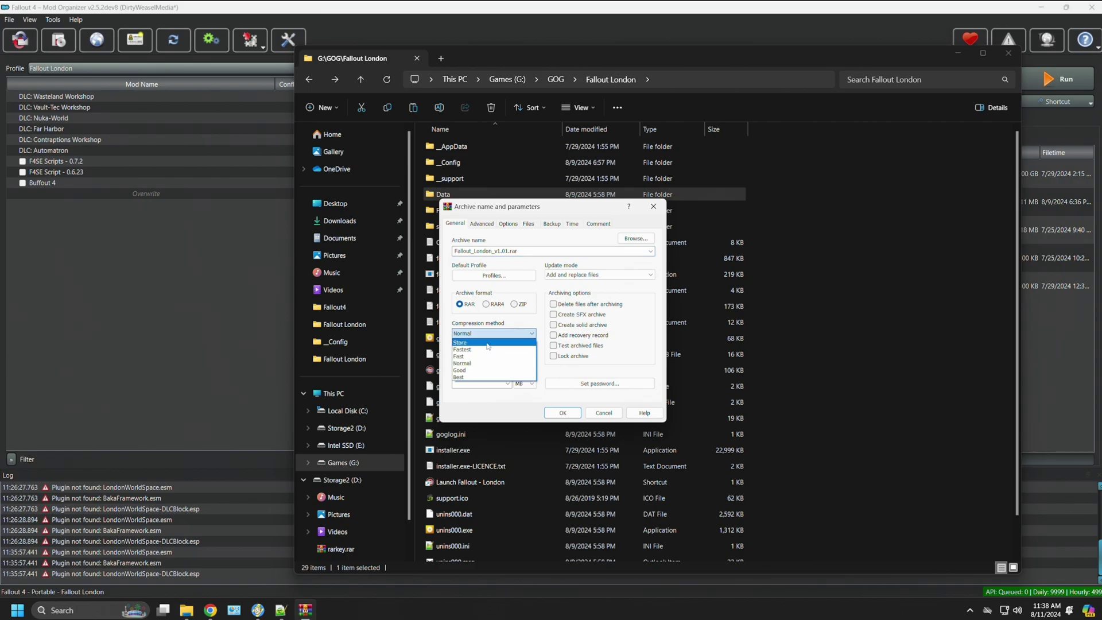
click(487, 343)
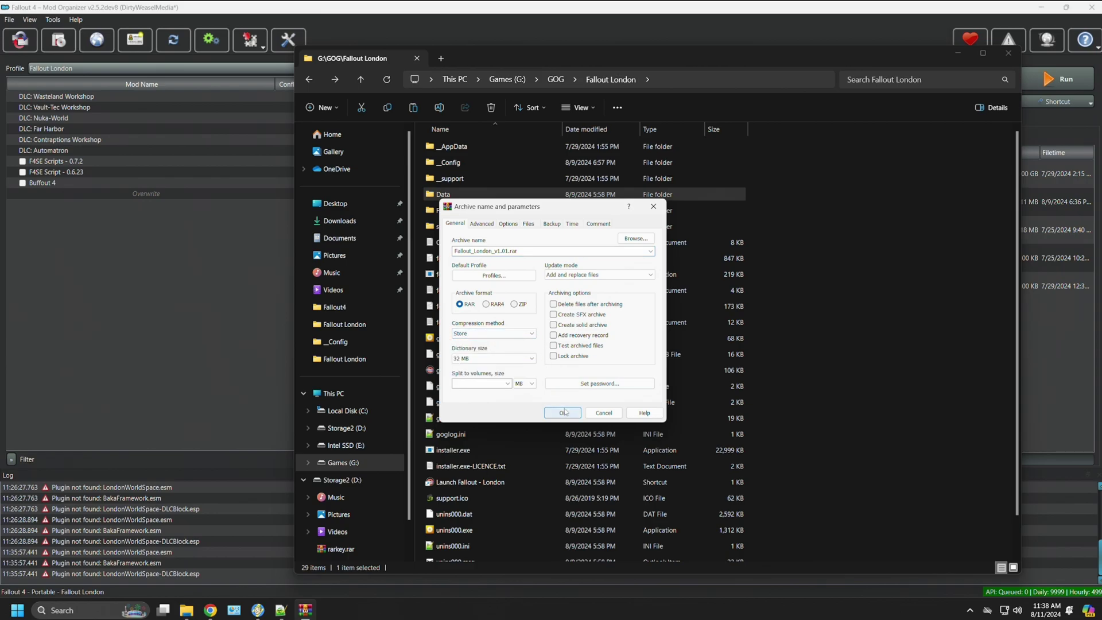
click(565, 411)
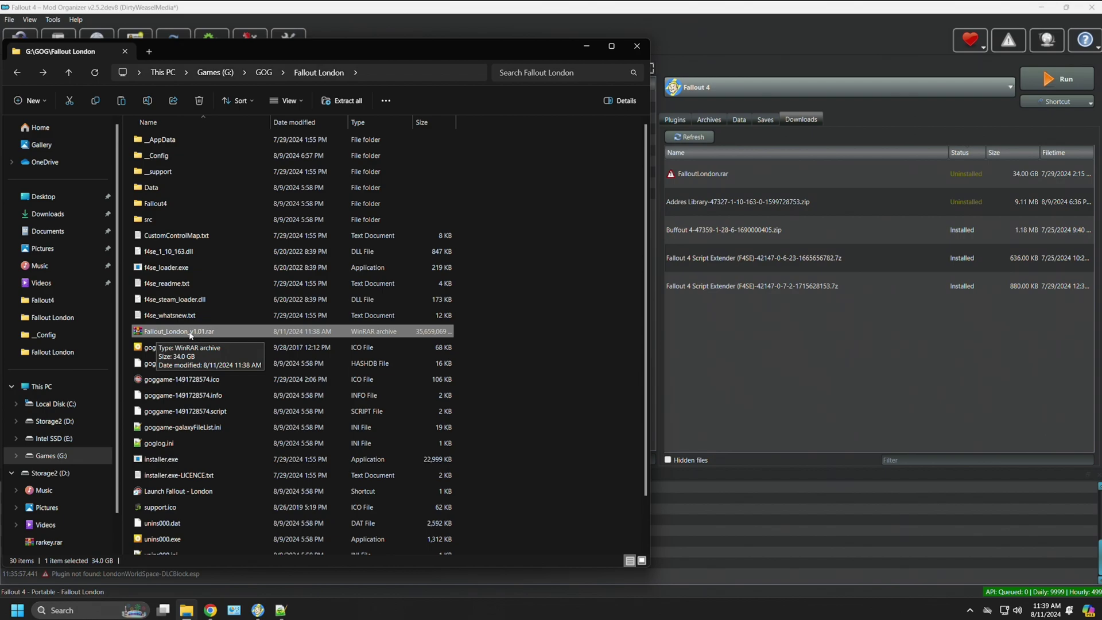
- Copy Fallout_London_v1.01.rar from the Fallout London folder into Mod Organizer 2's list of downloads
drag(170, 333, 880, 392)
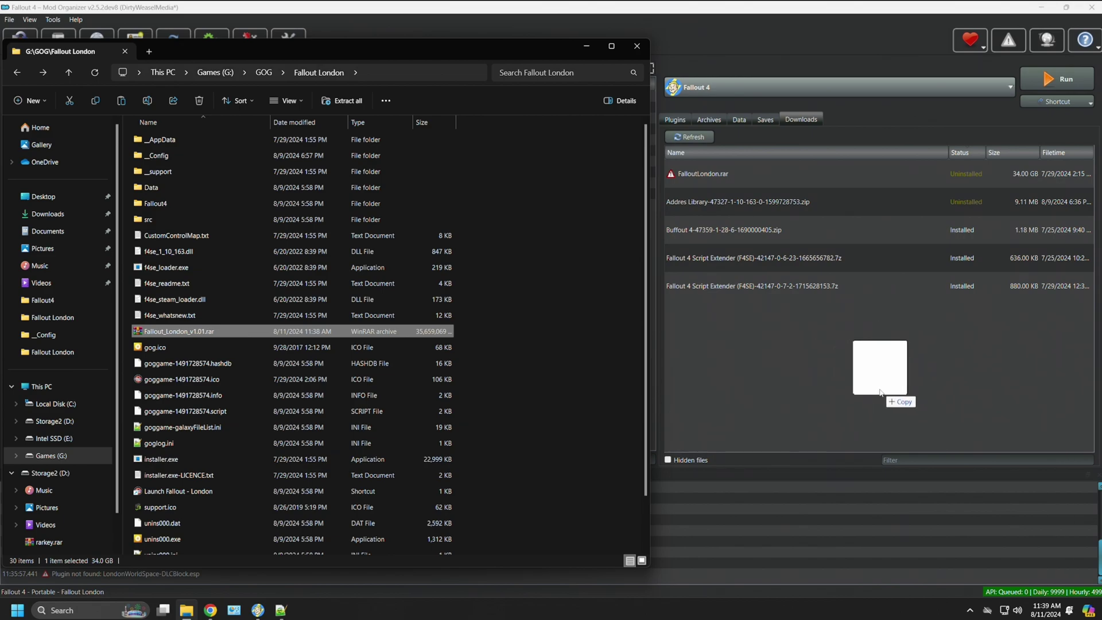
drag(880, 392, 879, 384)
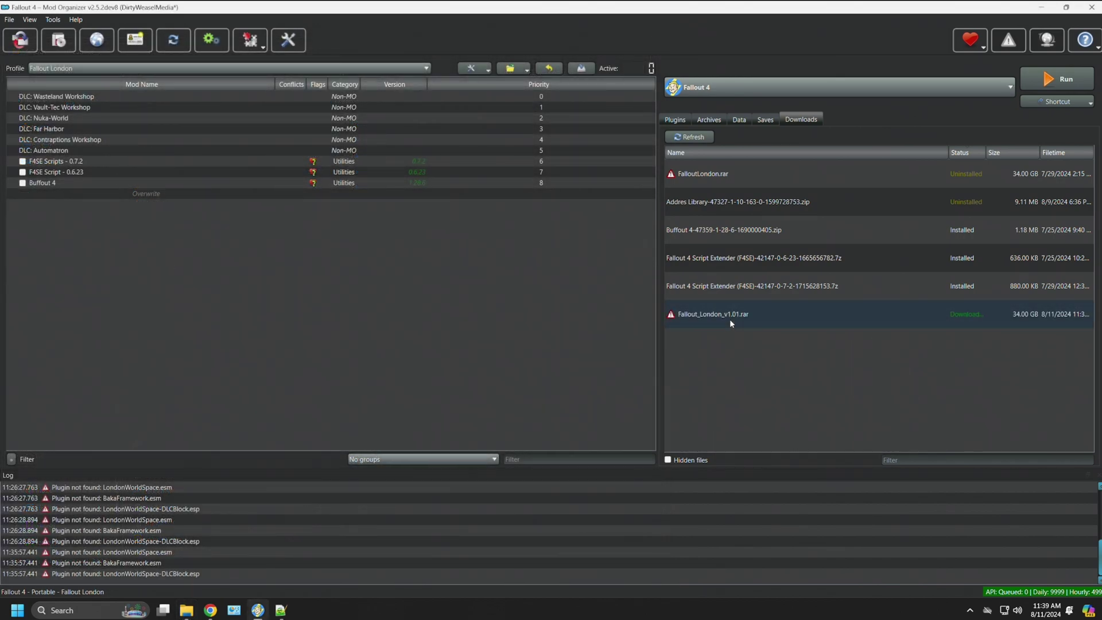
click(759, 178)
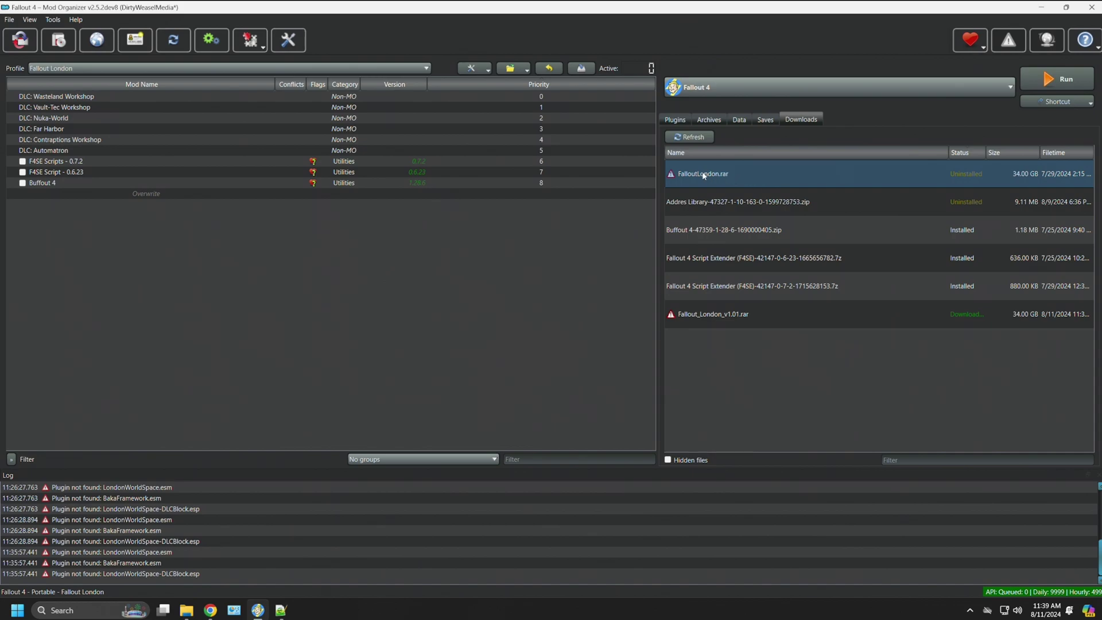
- Start installing Fallout_London_v1.01.rar above F4SE Scripts - 0.7.2 in the mod list, choosing Fallout_London_v1.01 as the mod name
click(736, 322)
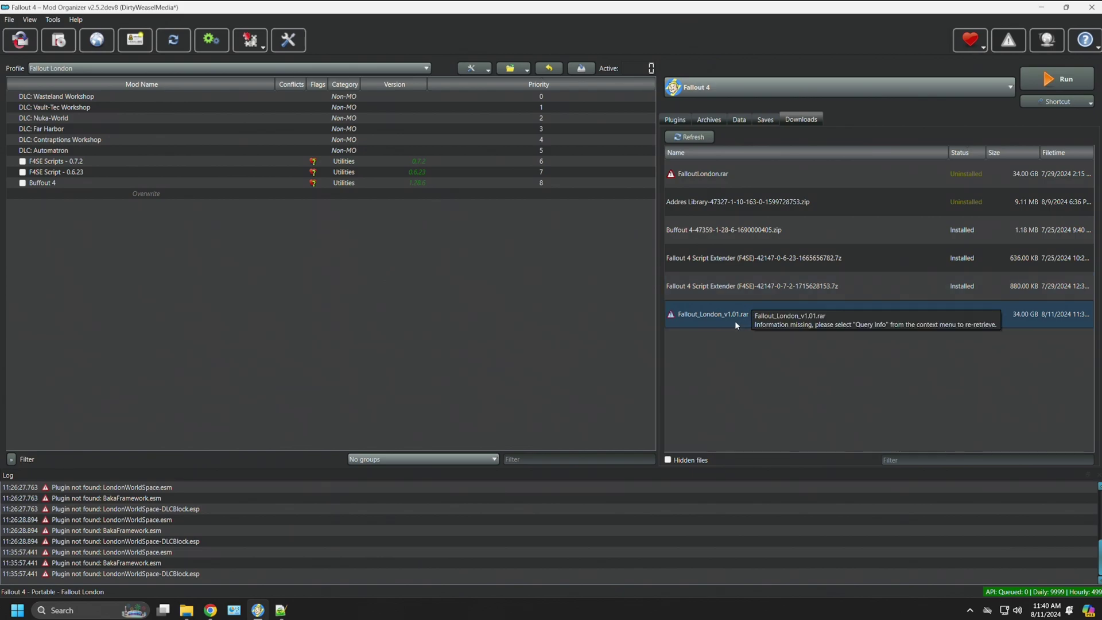
drag(735, 320, 120, 158)
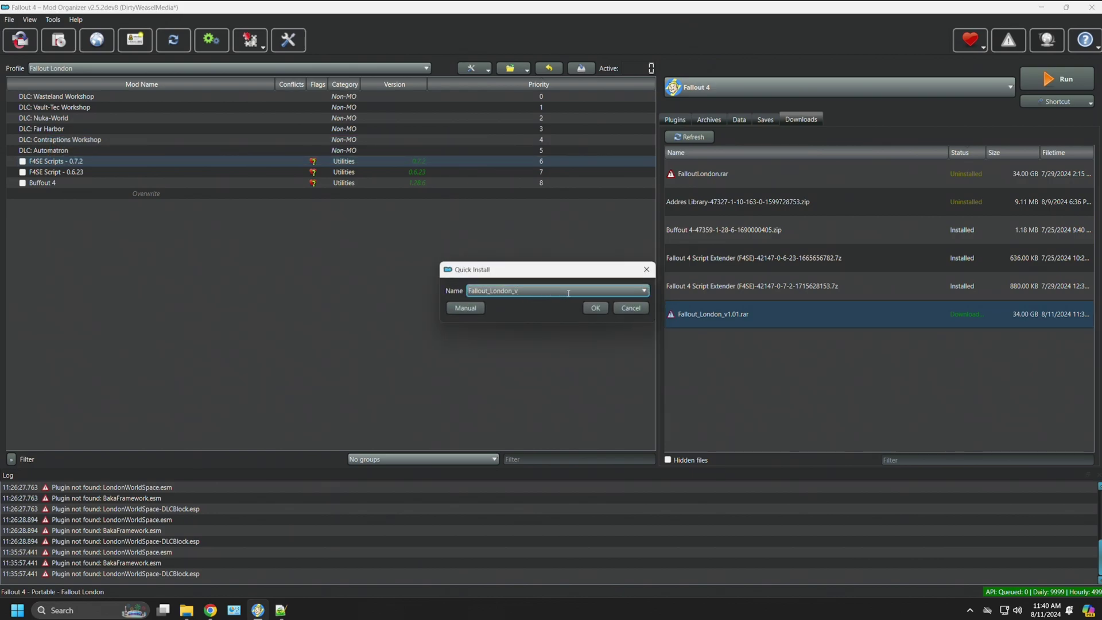
click(645, 291)
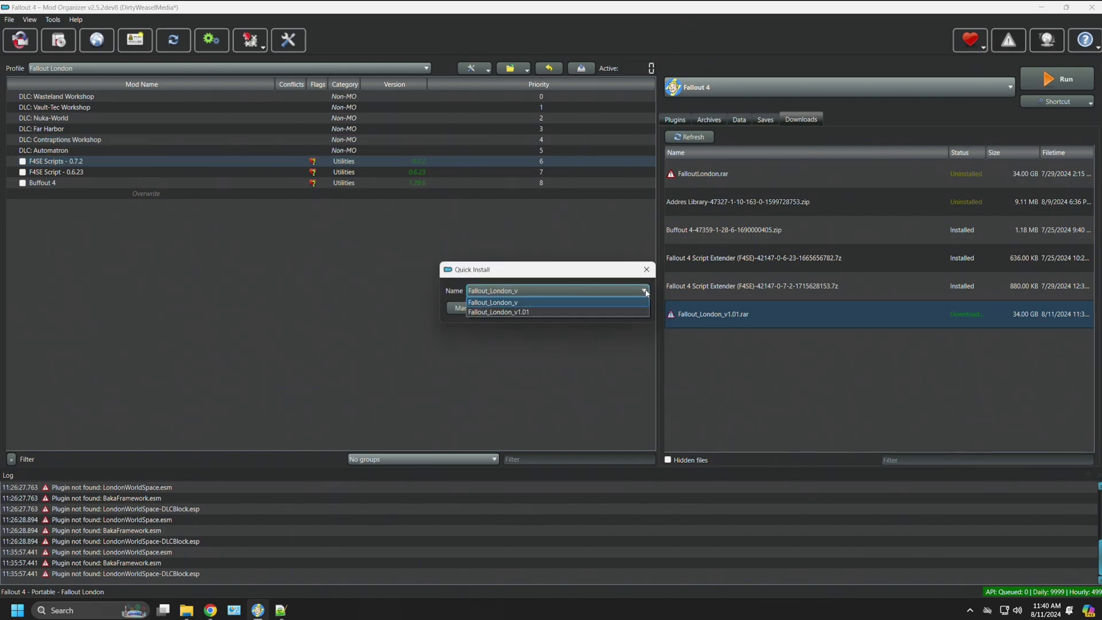
click(540, 313)
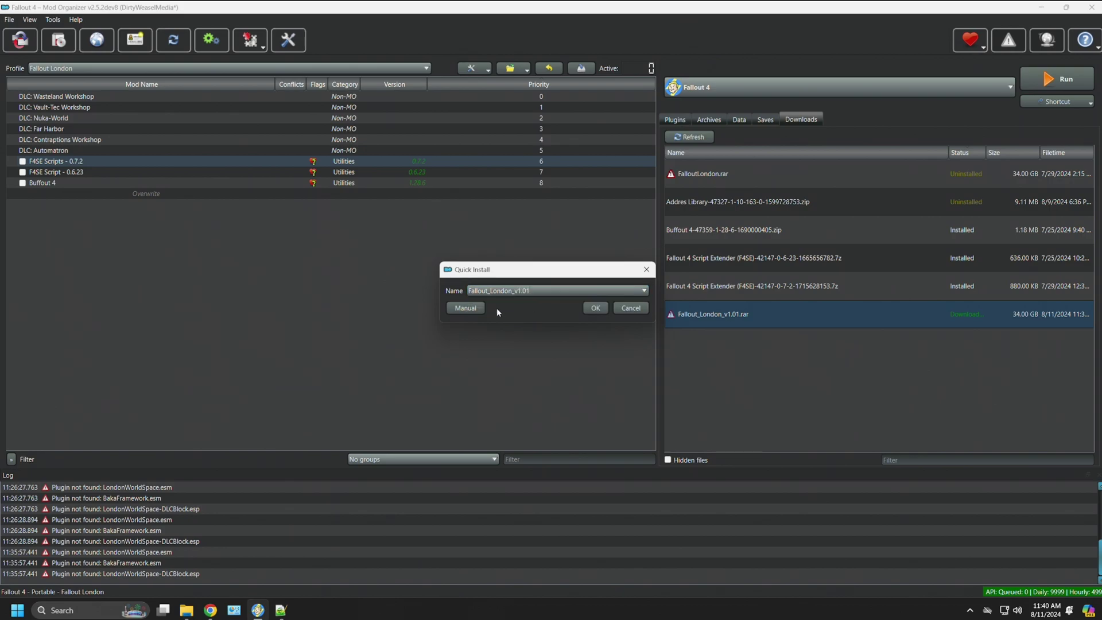
- Review the archive's data contents in the manual installer and complete the Fallout_London_v1.01 installation
click(474, 305)
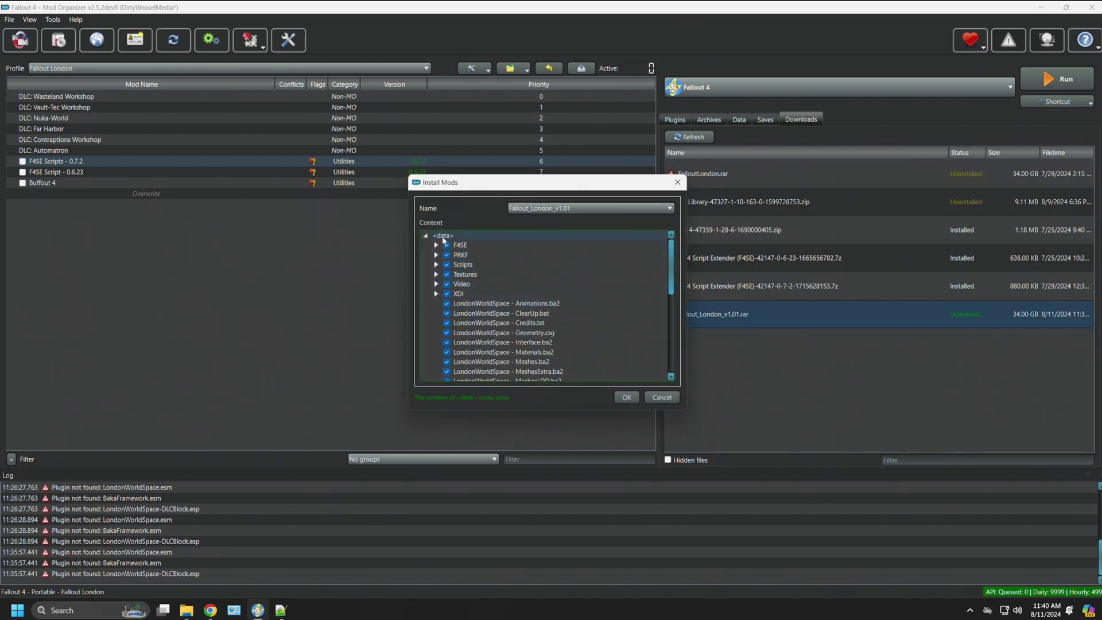
scroll(573, 298, down, 7)
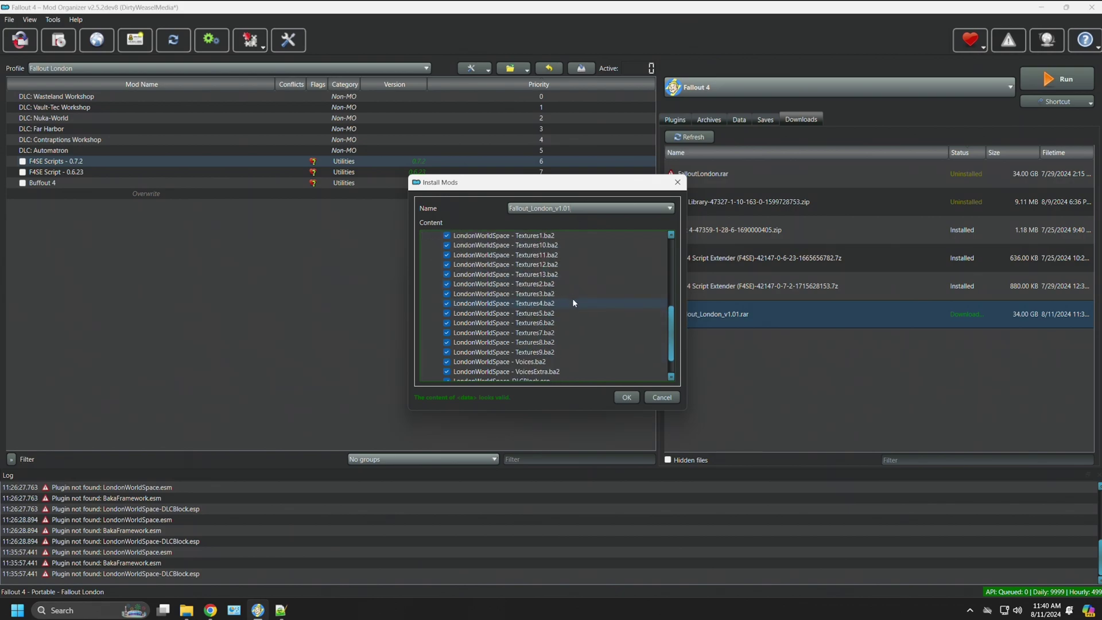
scroll(574, 301, up, 7)
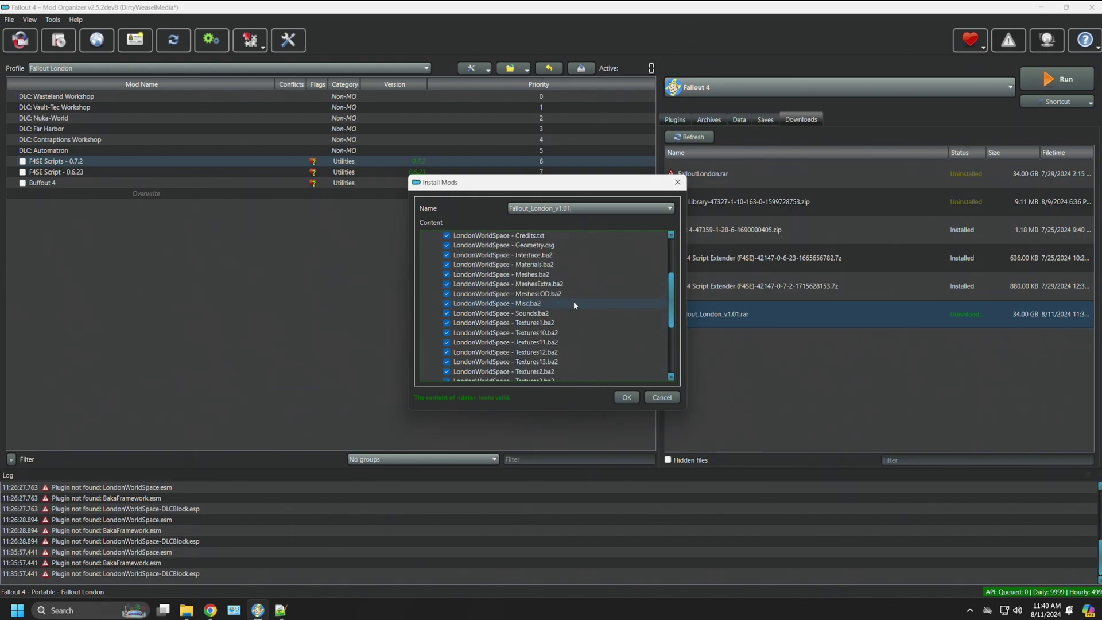
click(624, 397)
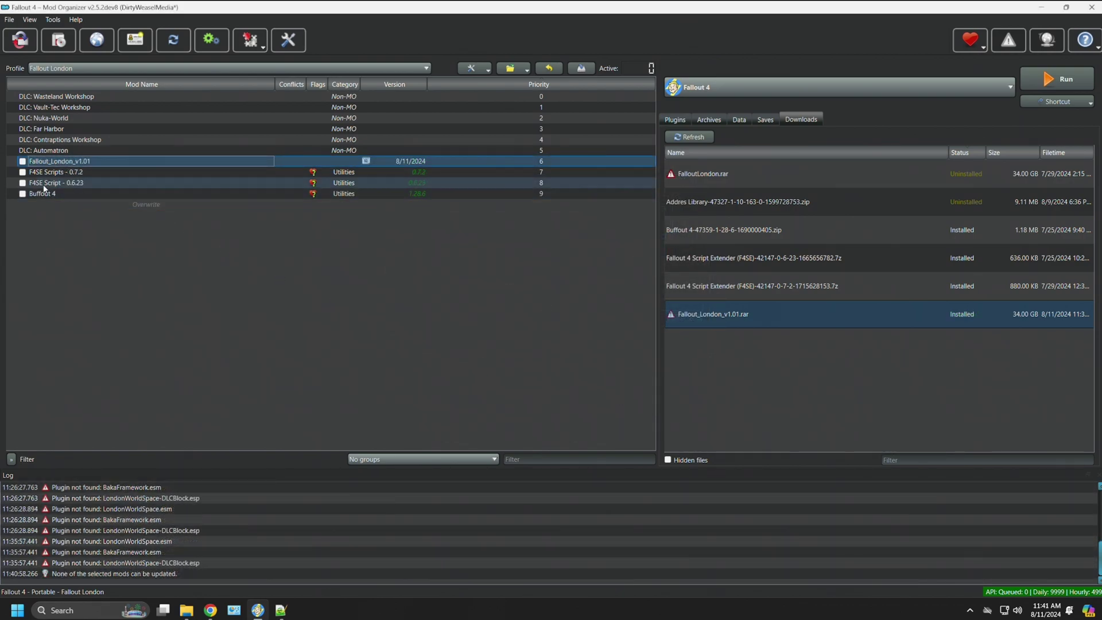
- Enable the Fallout_London_v1.01 mod and check the plugin list for its LondonWorldSpace plugins
click(22, 162)
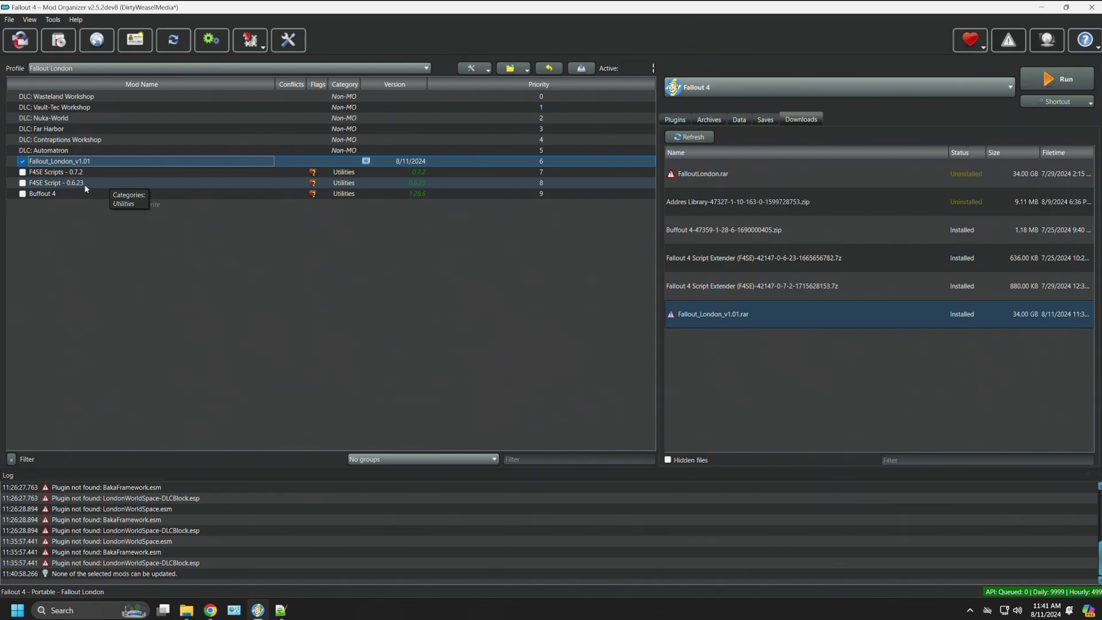
click(680, 122)
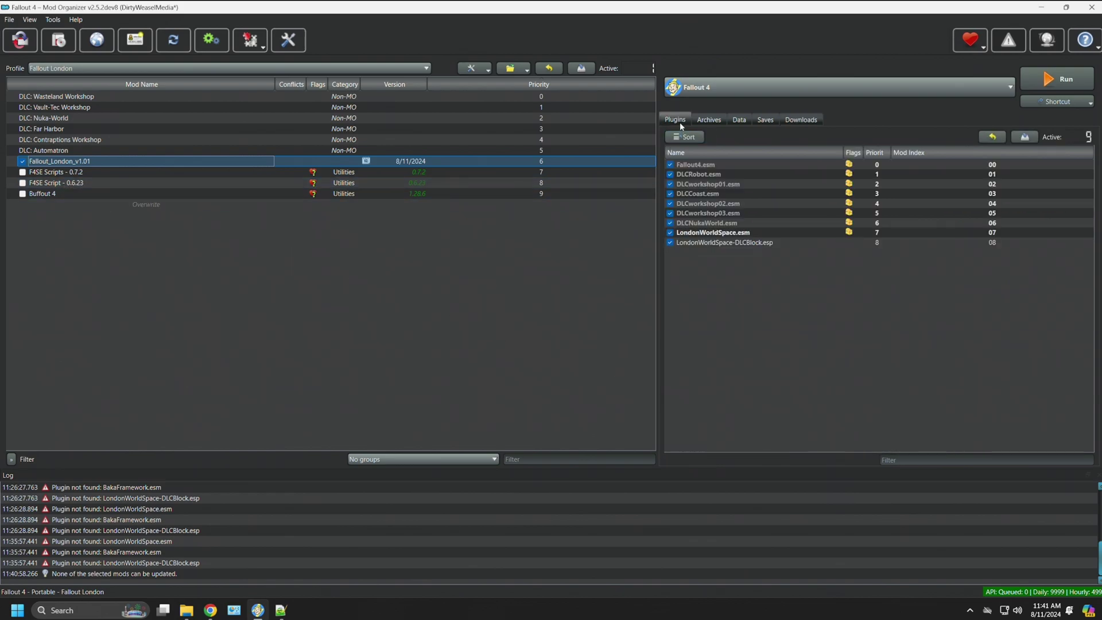
click(23, 162)
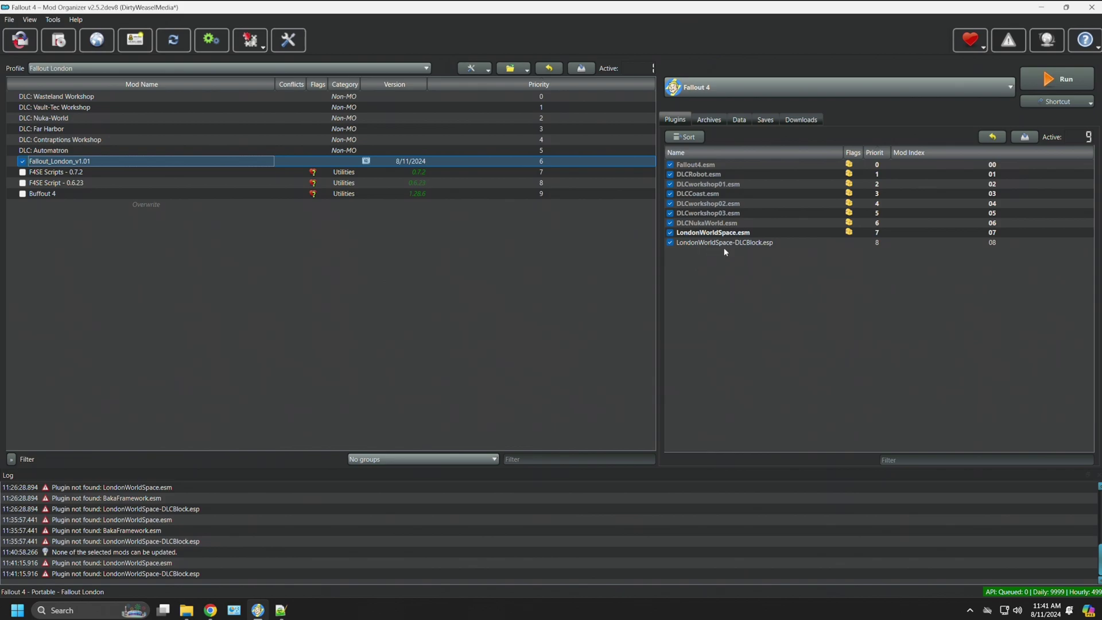
mouse_move(753, 251)
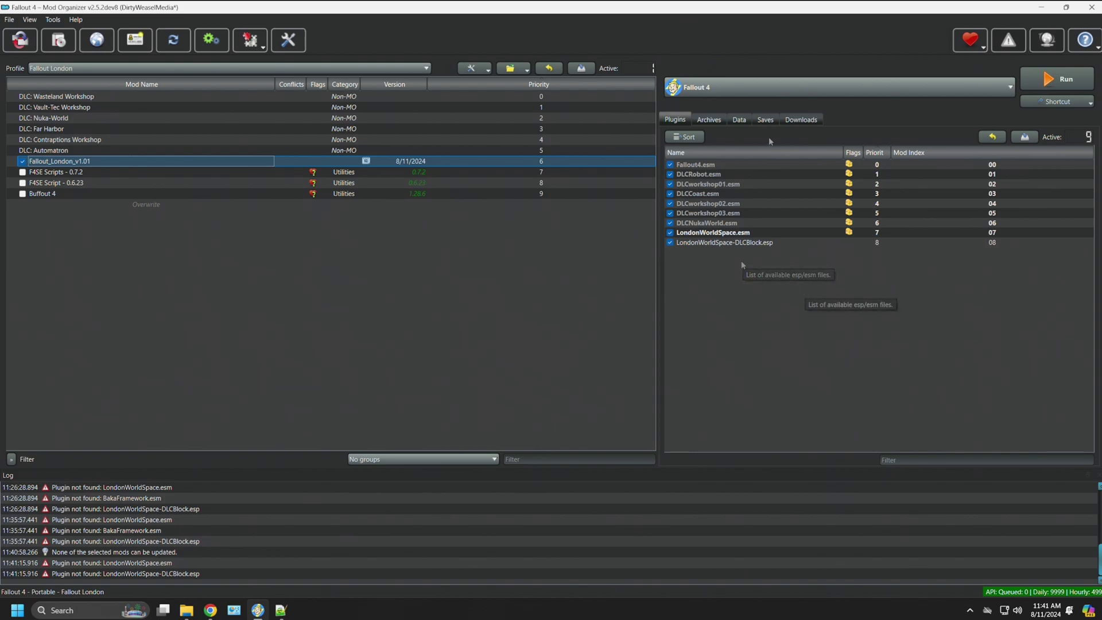
- Show the combined Data files of the active mods and choose F4SE as the program to run
click(743, 121)
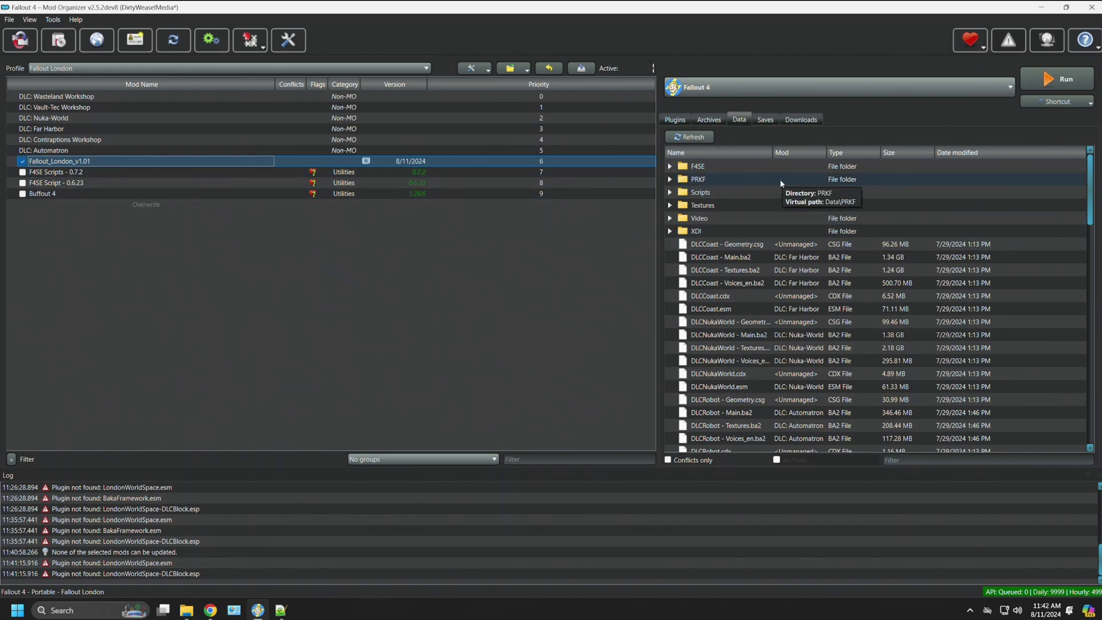
click(946, 91)
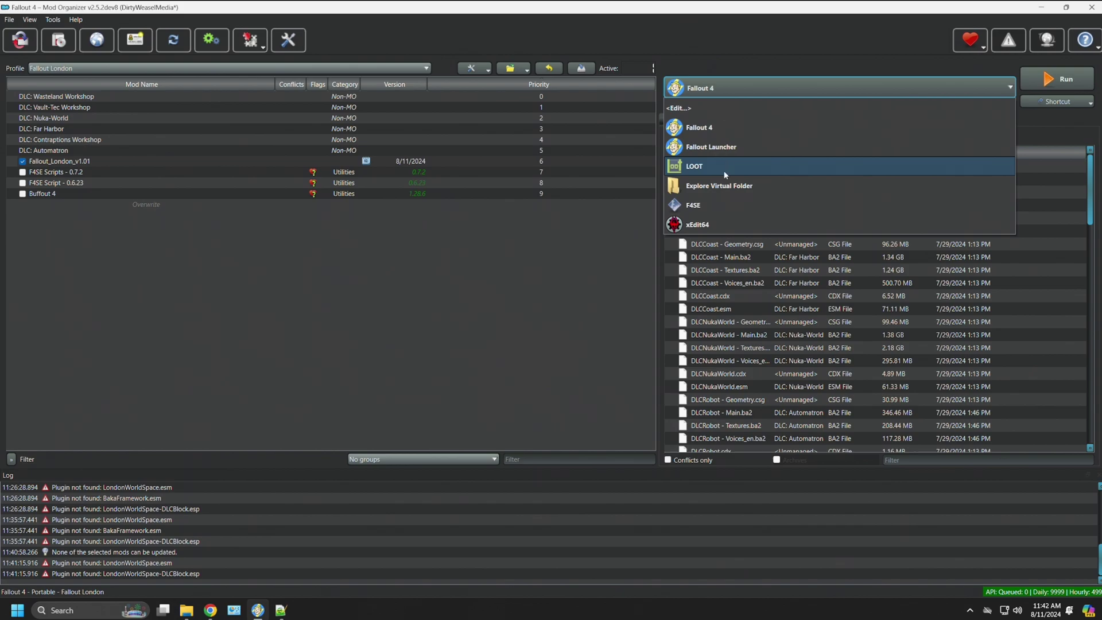
click(754, 171)
- Expand the F4SE, plugins and Buffout4 folders in the Data files and examine the source of config.toml
click(670, 166)
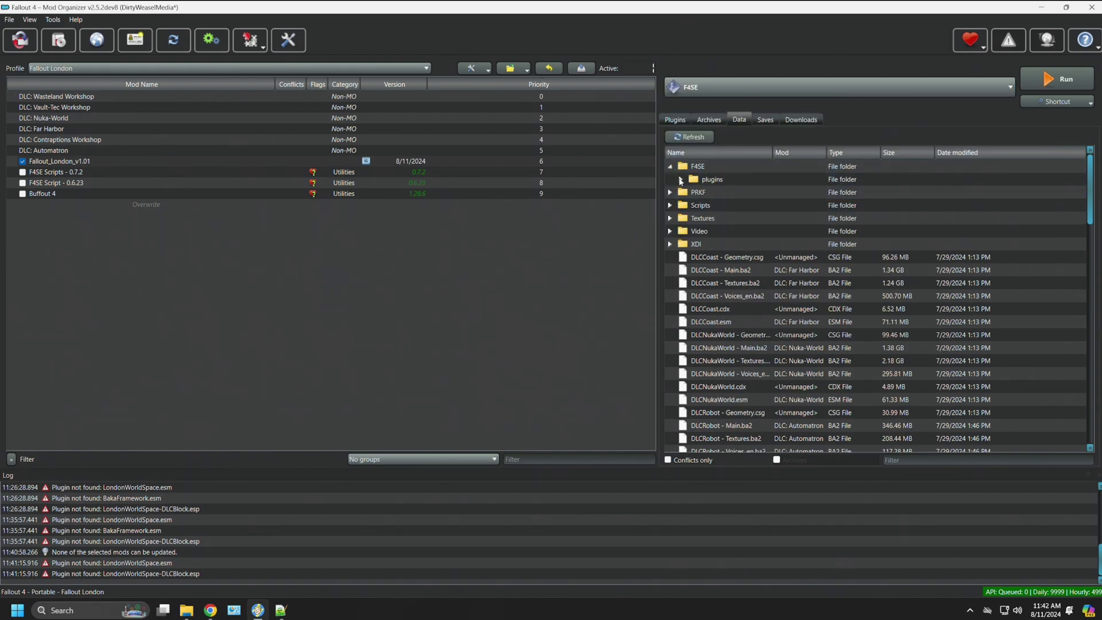
click(681, 179)
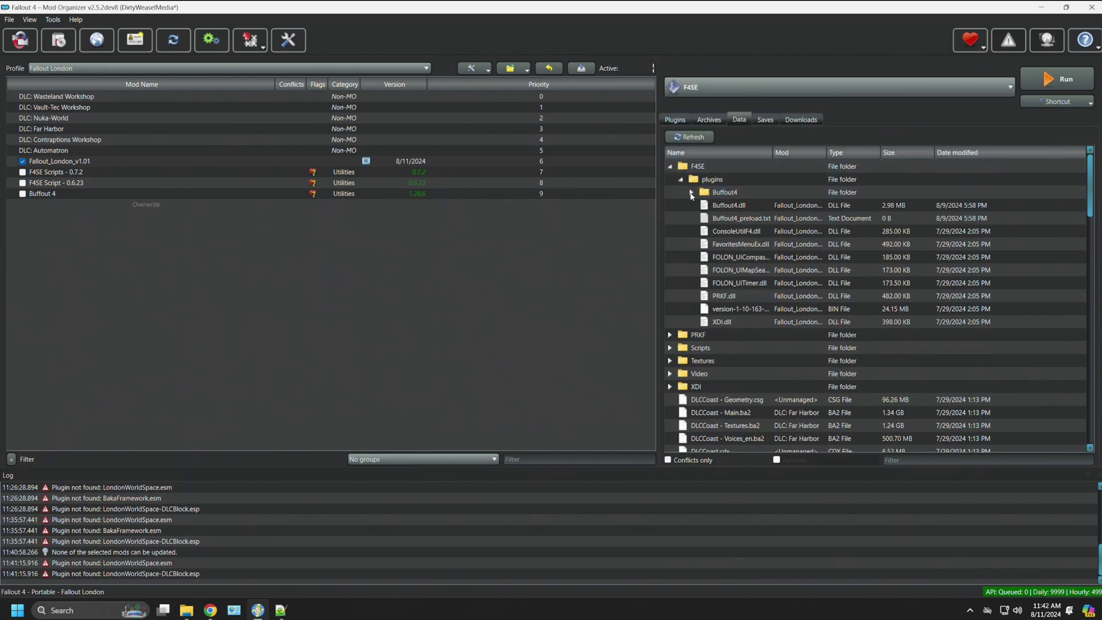
click(692, 193)
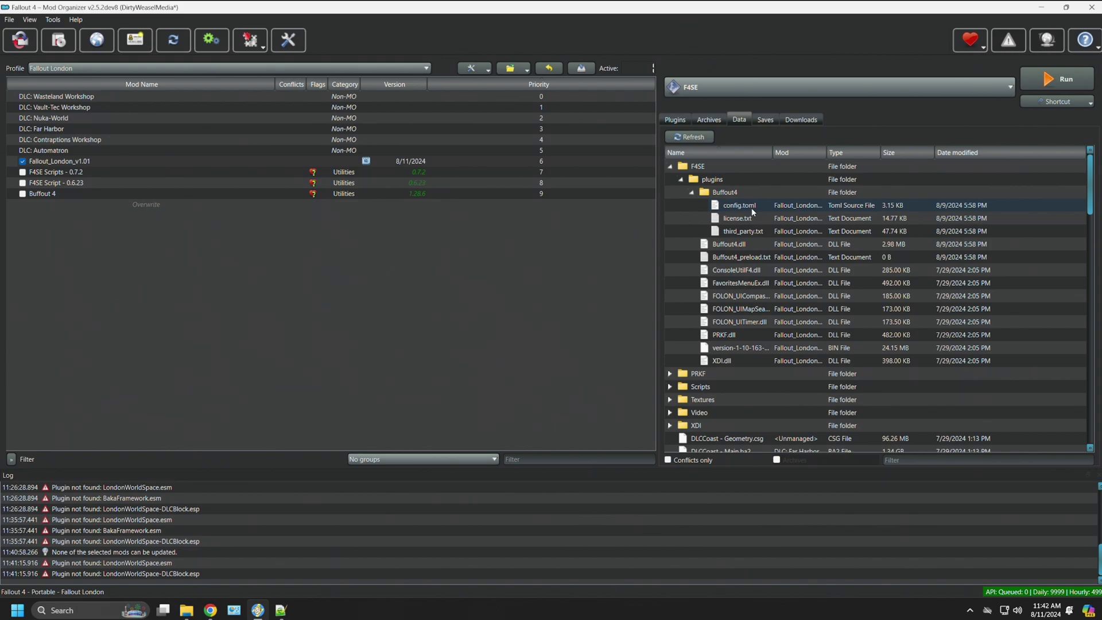
mouse_move(752, 208)
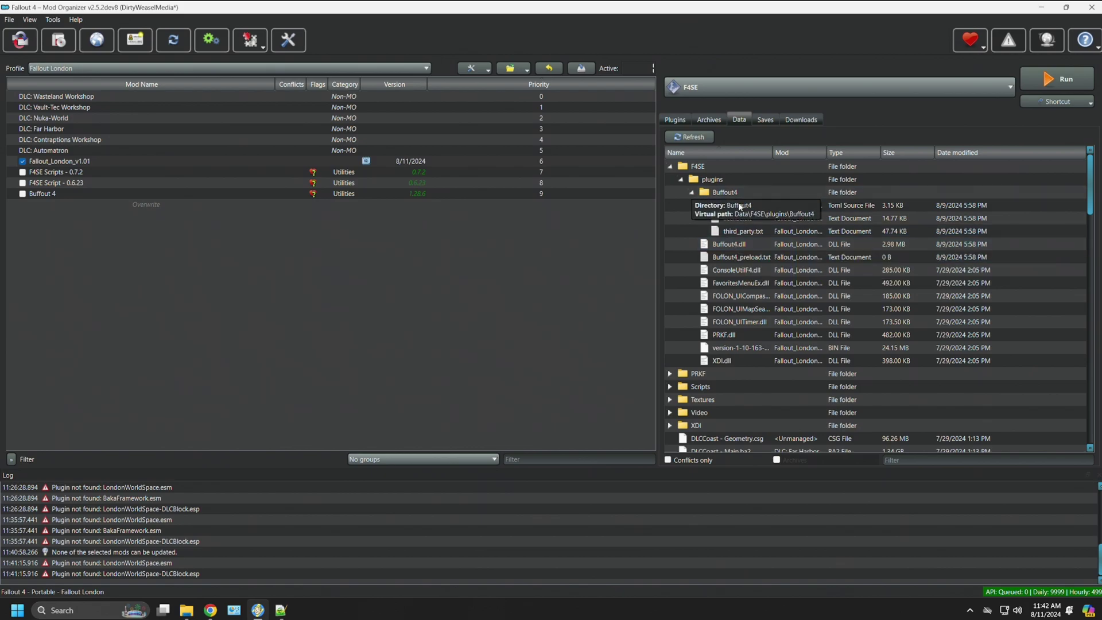
right_click(747, 211)
key(Escape)
mouse_move(748, 212)
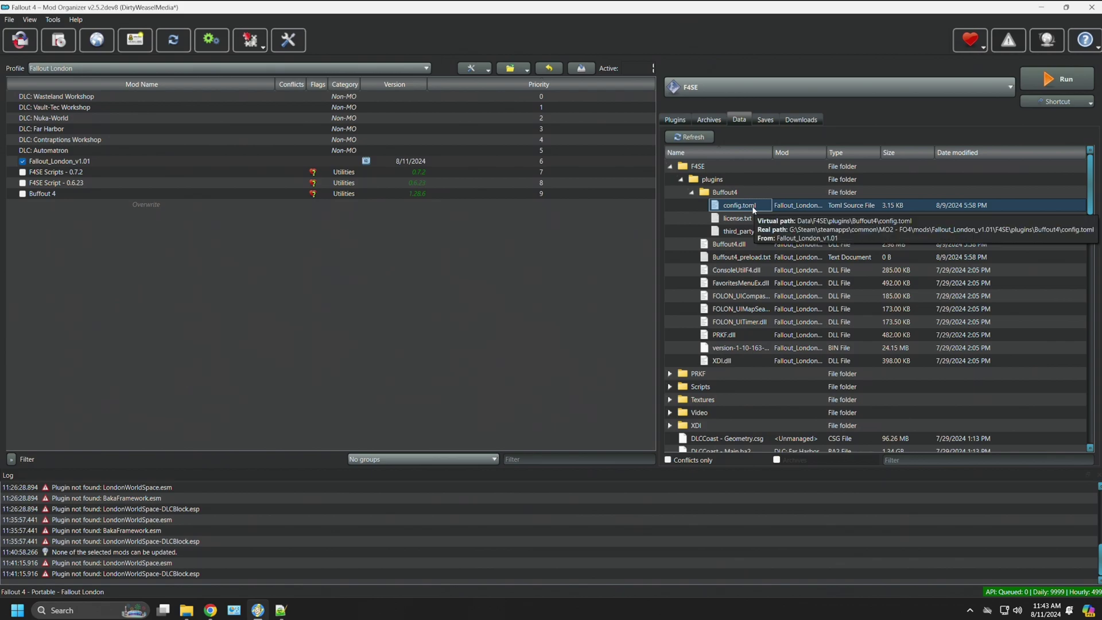
- Collapse the Buffout4 folder, fit the Name column to the file names, and examine the plugin files from Buffout4.dll to version-1-10-163-0.bin
click(692, 194)
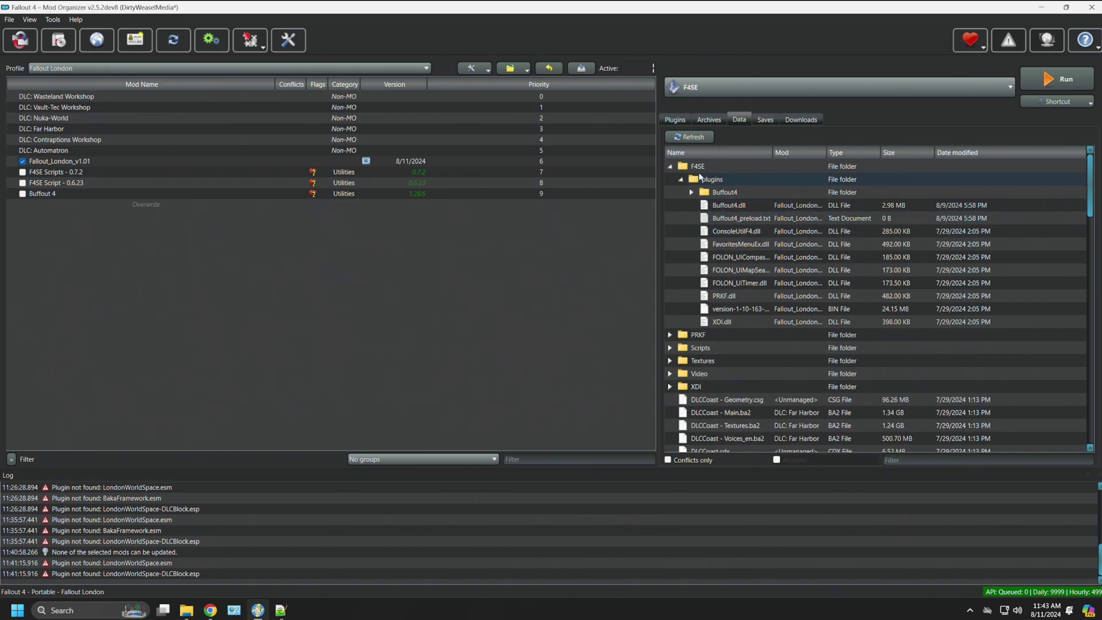
click(756, 205)
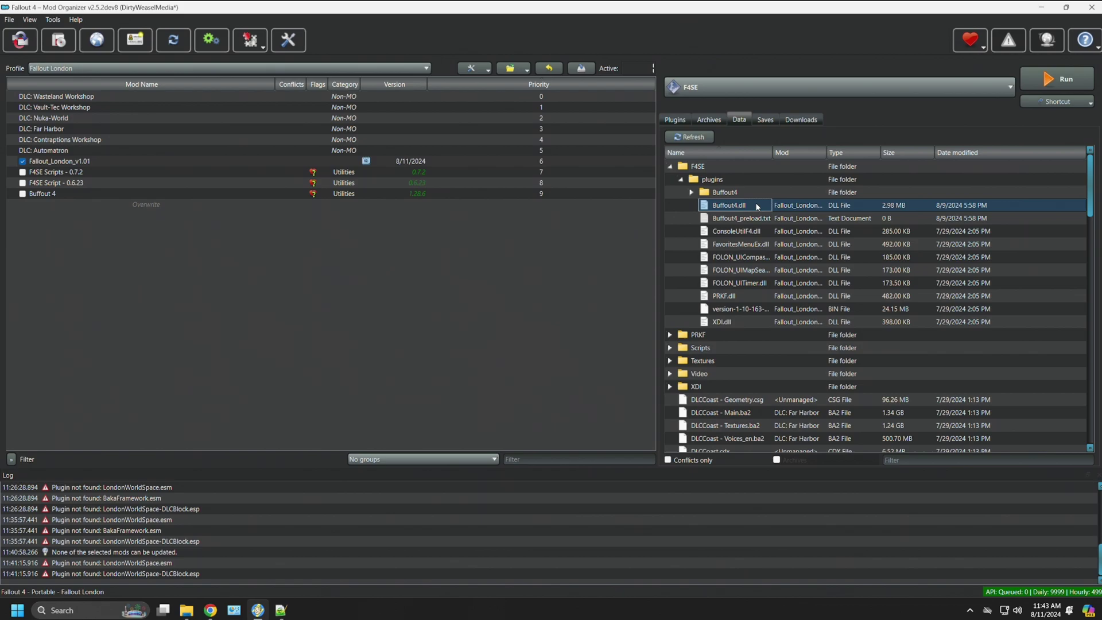
click(759, 220)
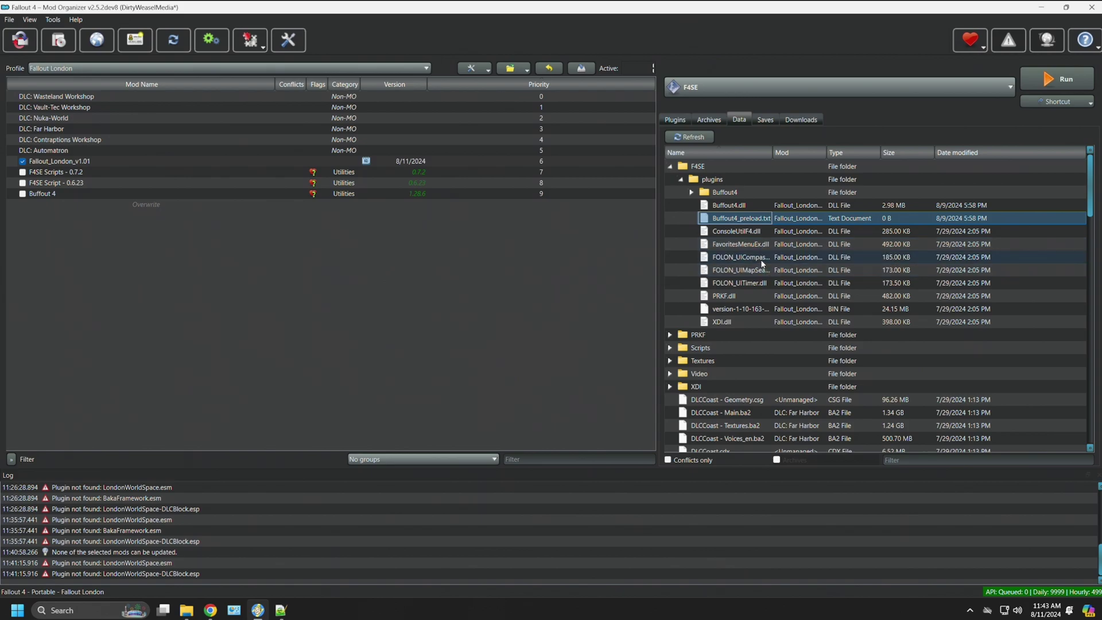
double_click(772, 152)
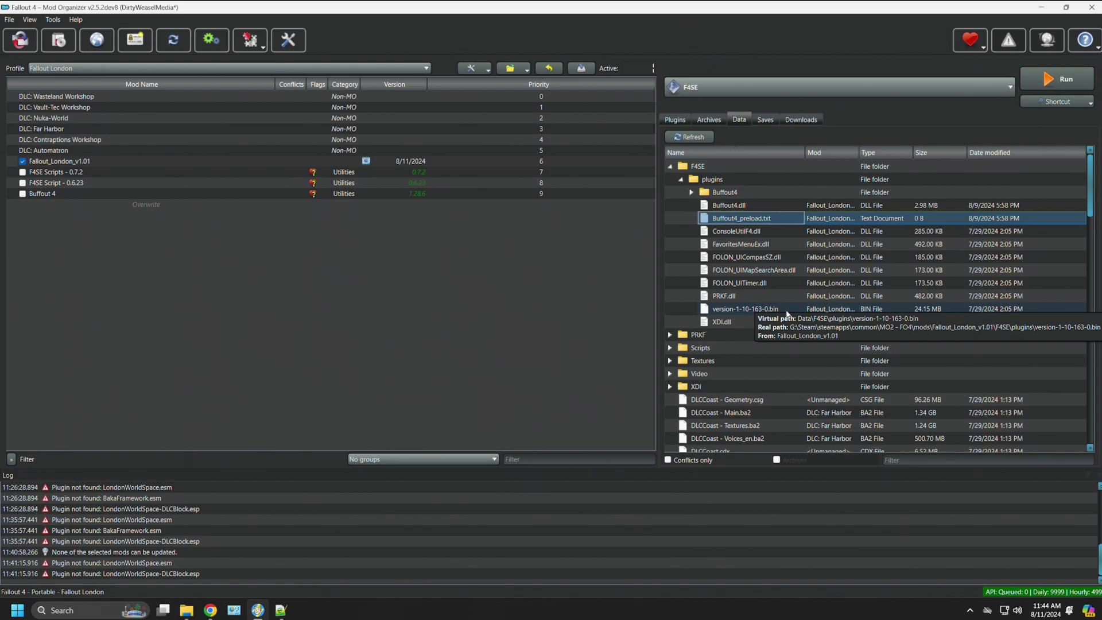
click(738, 310)
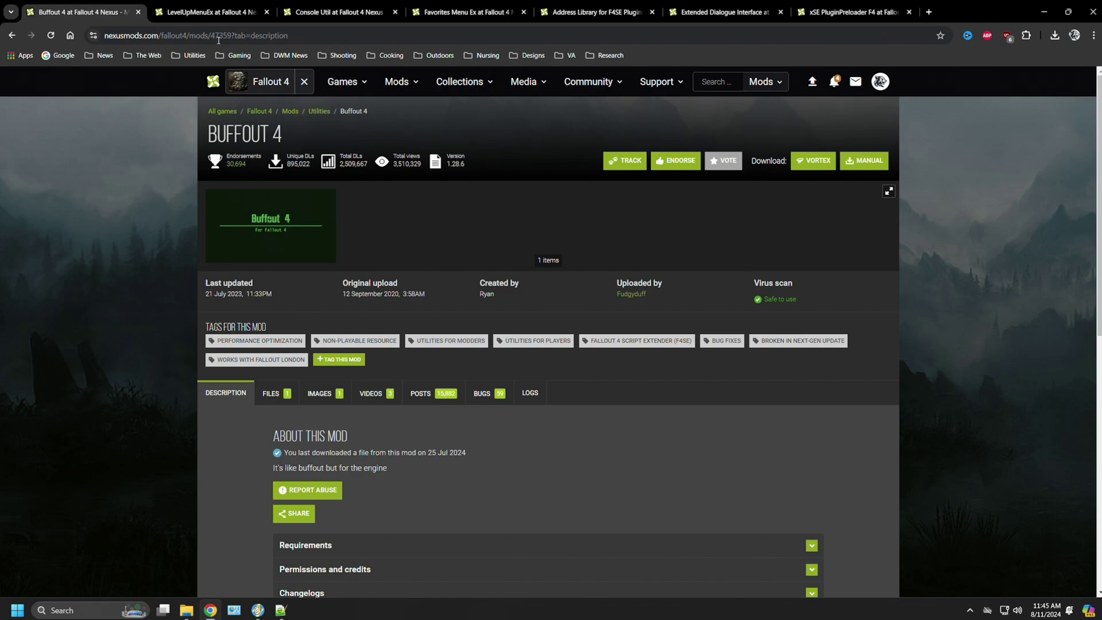
- On the LevelUpMenuEx page of Nexus Mods in Chrome, preview the file contents of prkf 1.10.984 and close the preview
key(ctrl+Tab)
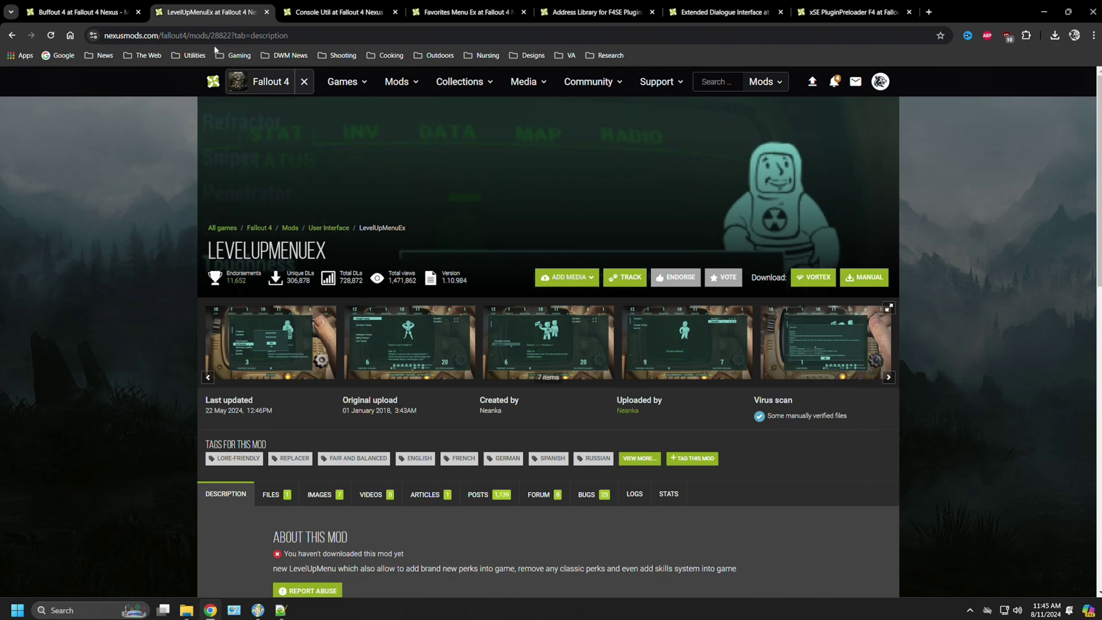
click(276, 494)
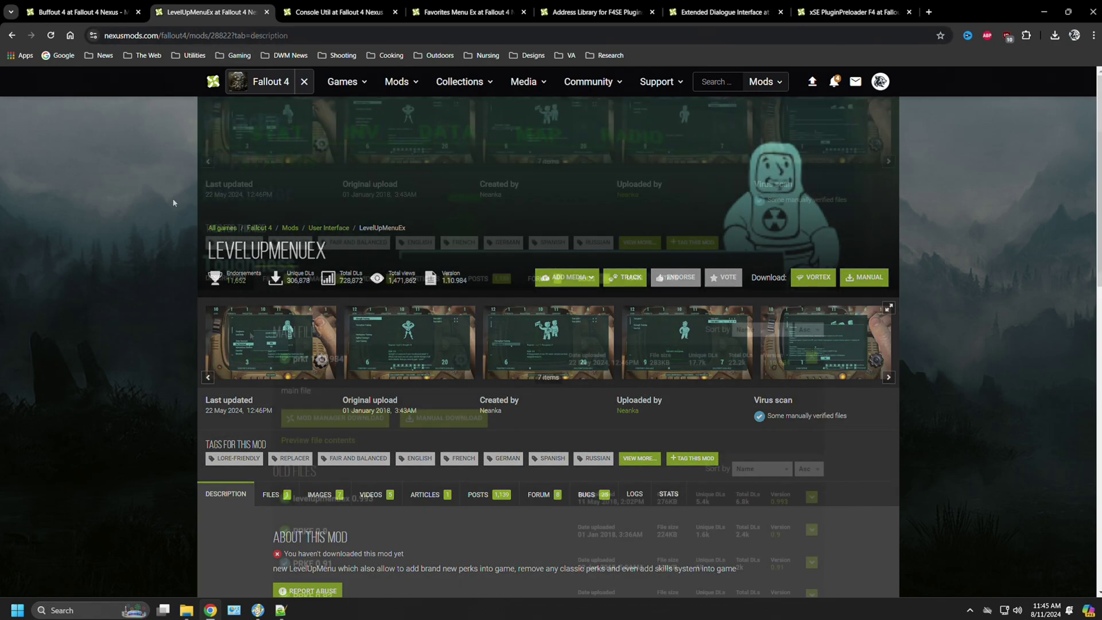
scroll(233, 363, down, 1)
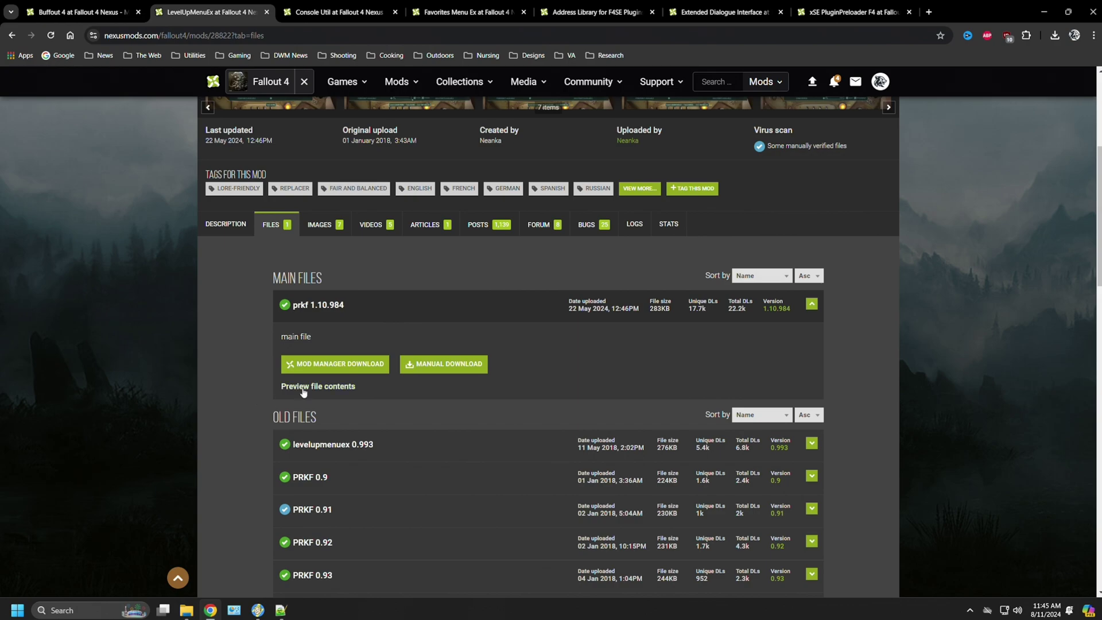
click(284, 387)
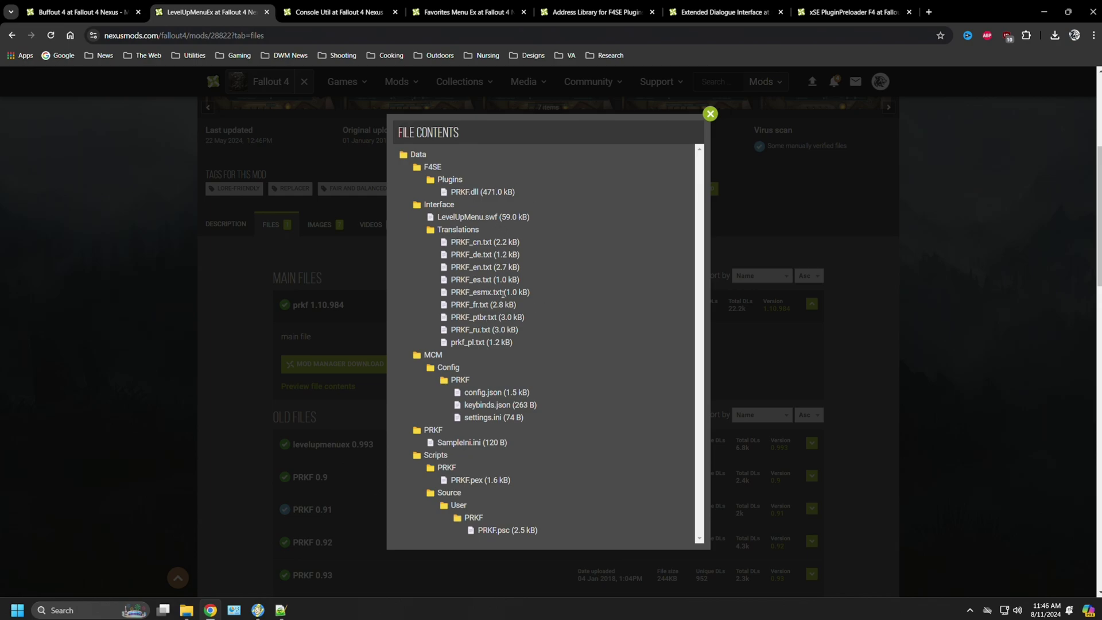
scroll(551, 315, down, 1)
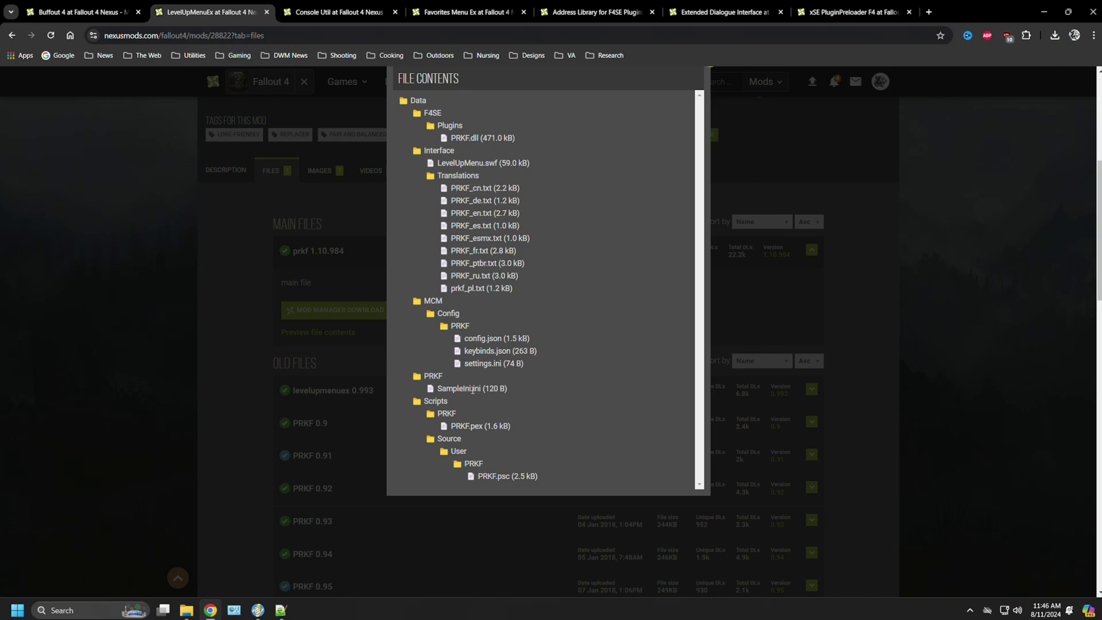
scroll(491, 384, up, 2)
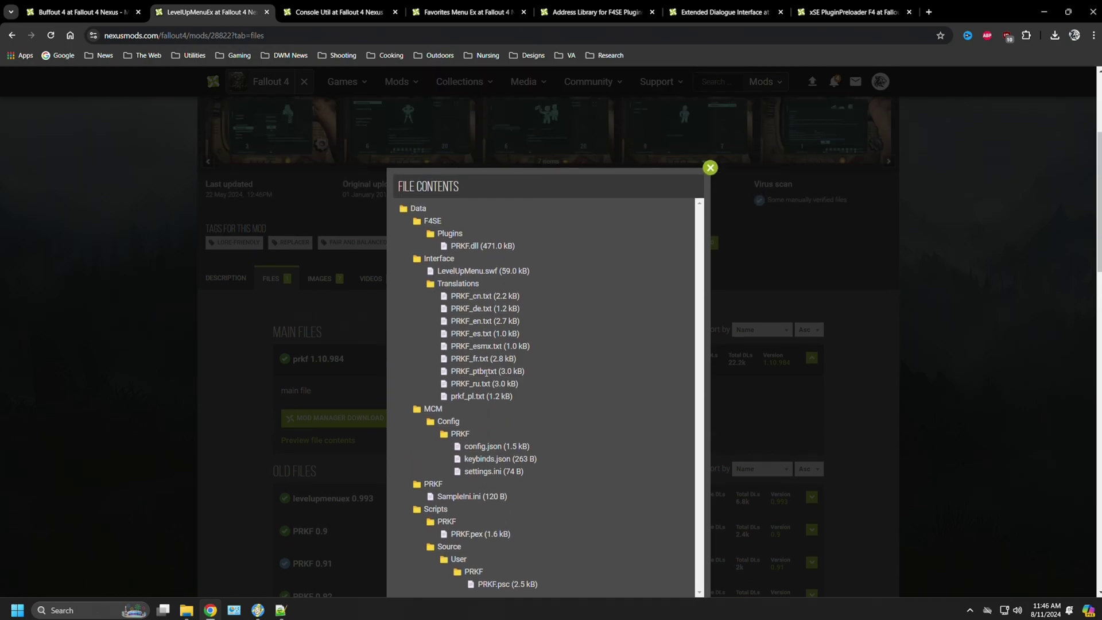
click(709, 169)
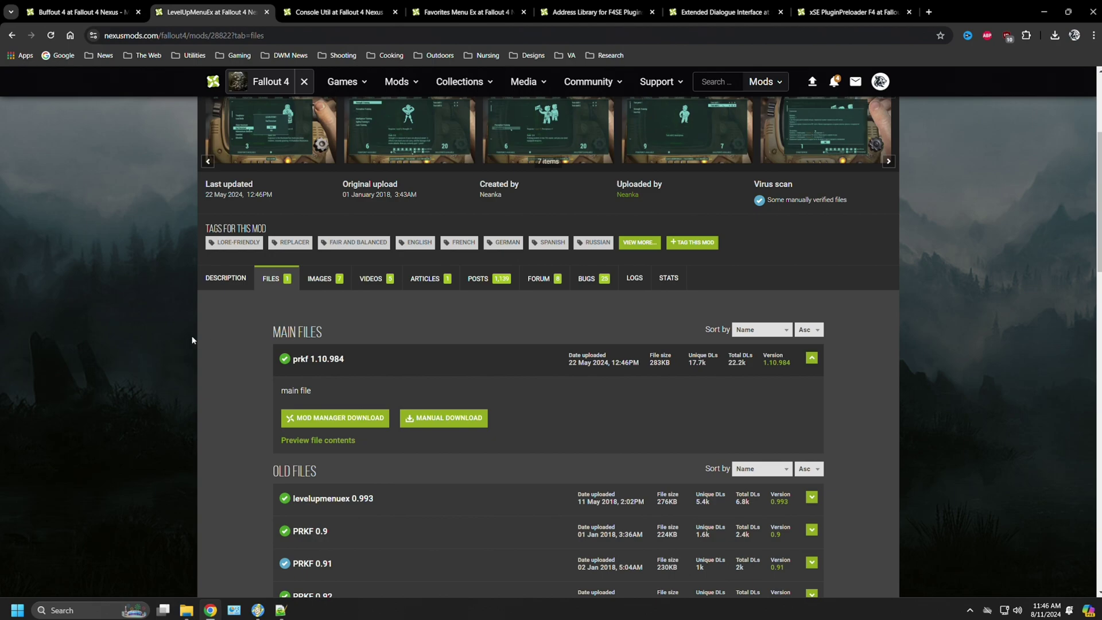
scroll(181, 335, up, 4)
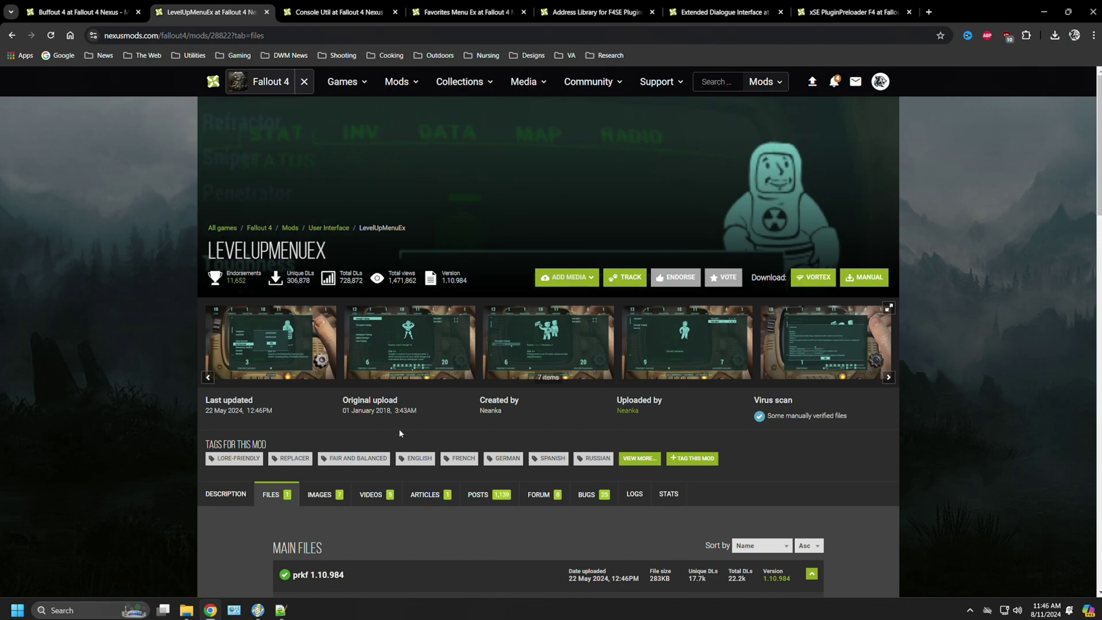
- Look through the Console Util files and the FavoritesMenuEx file contents on Nexus Mods, closing the preview when done
key(ctrl+Tab)
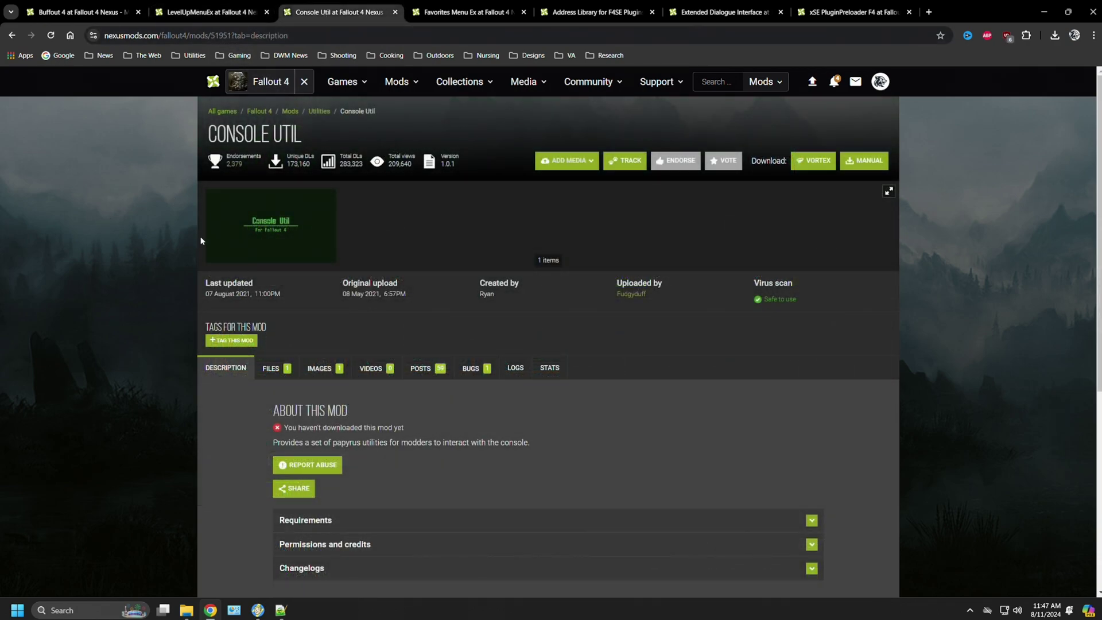
click(298, 367)
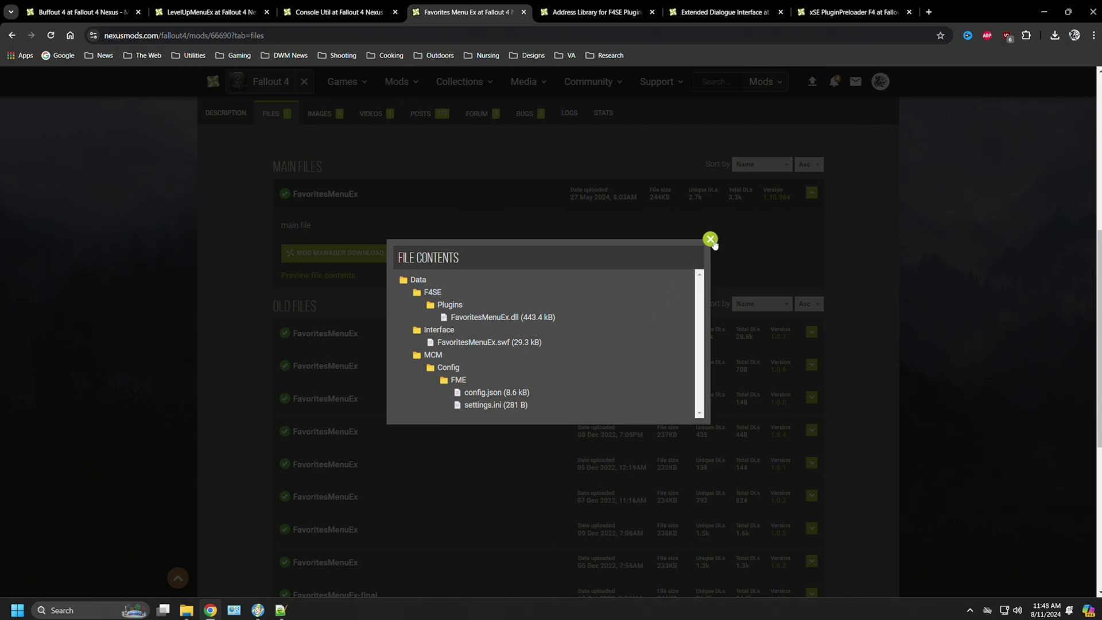
click(711, 240)
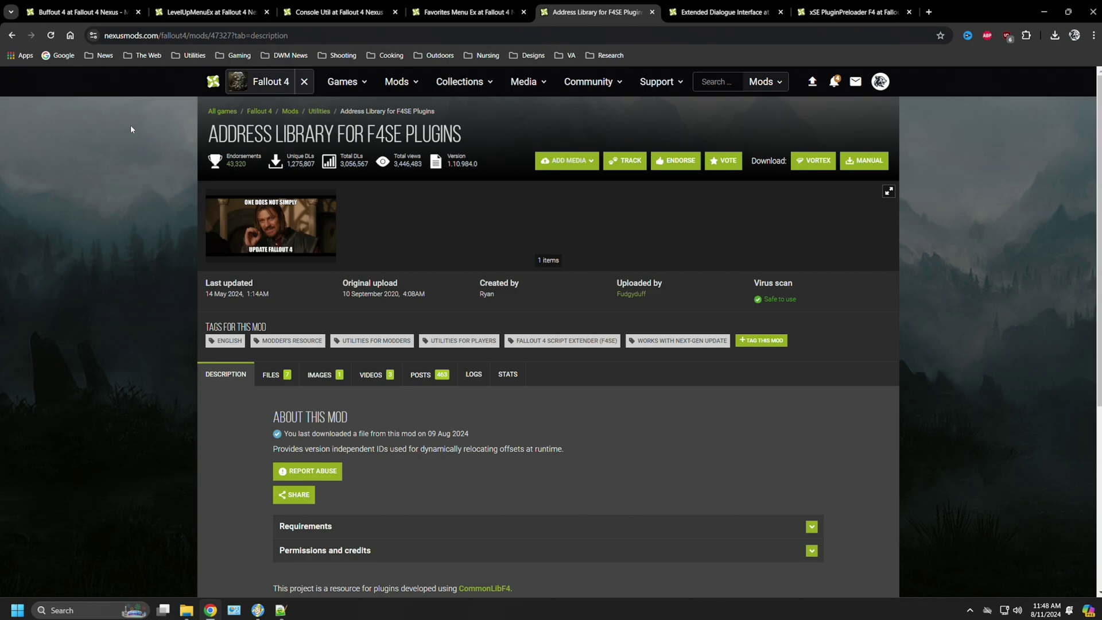
- Look over the Address Library for F4SE Plugins page, then examine the bundled plugin files among the Data files in Mod Organizer 2
scroll(134, 184, down, 1)
scroll(135, 183, up, 1)
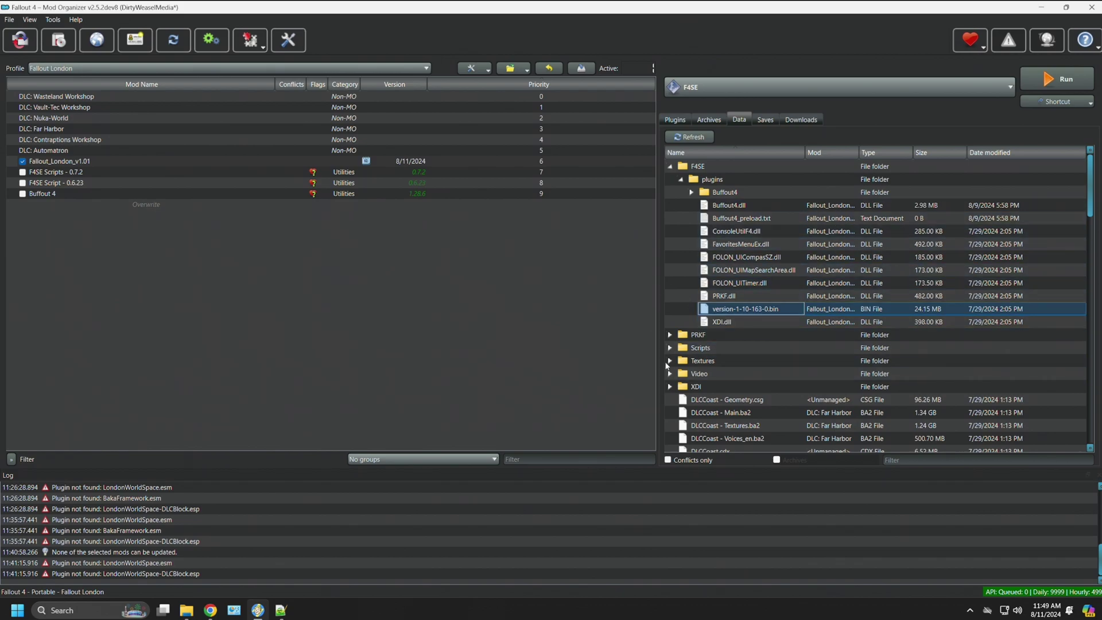
scroll(815, 333, down, 2)
scroll(774, 306, up, 2)
mouse_move(797, 310)
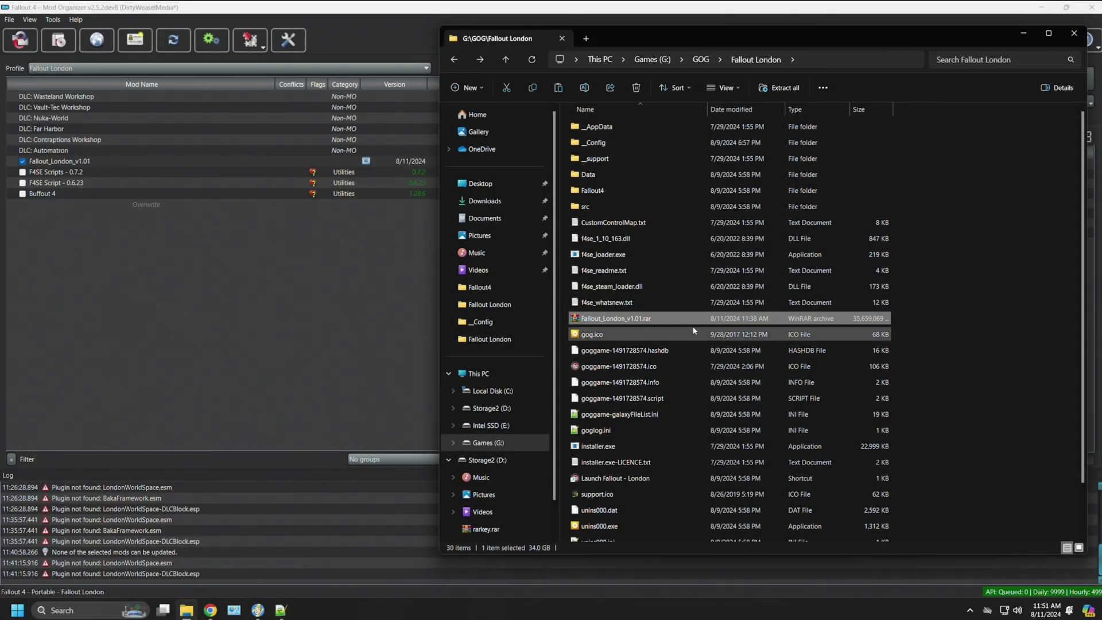
- Open the __Config folder of the GOG Fallout London installation in File Explorer, then open the profile folder from Mod Organizer 2
double_click(664, 144)
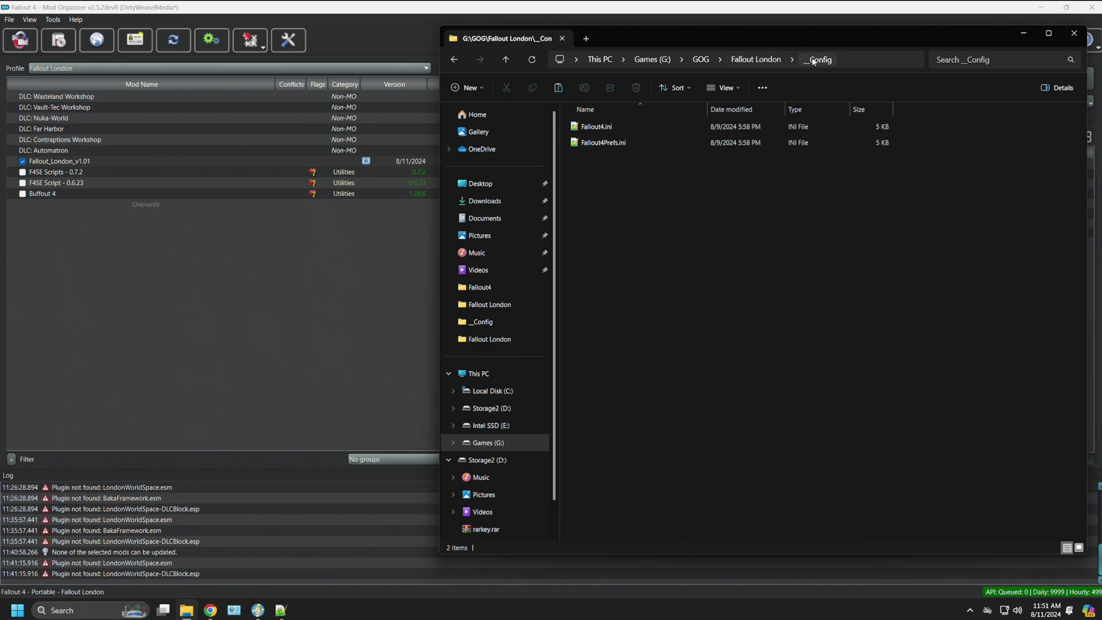
drag(682, 32, 725, 102)
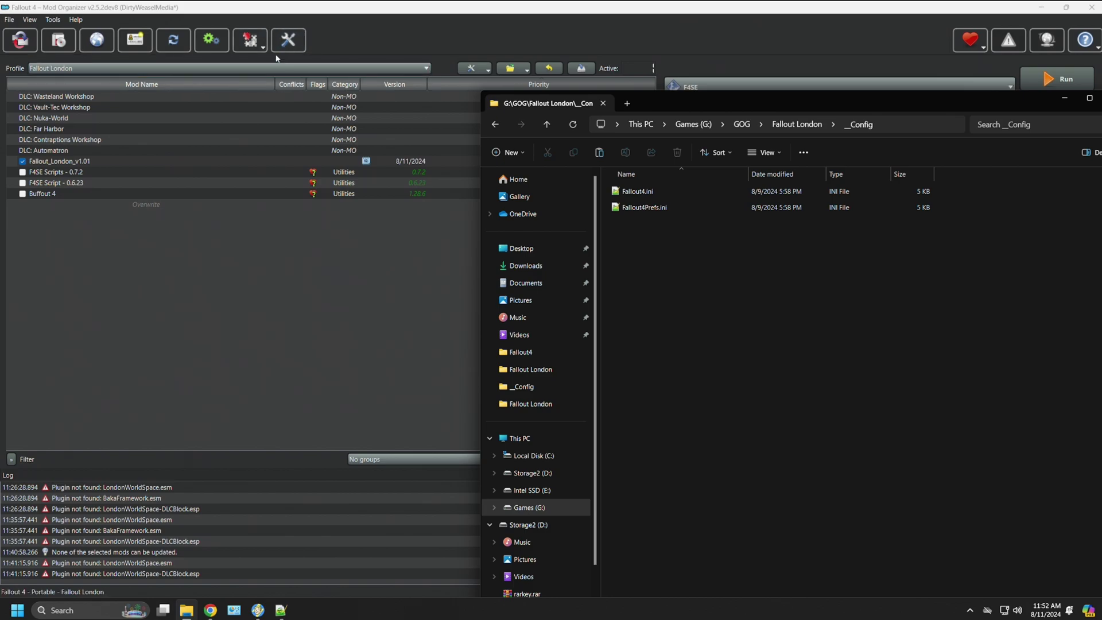
click(511, 70)
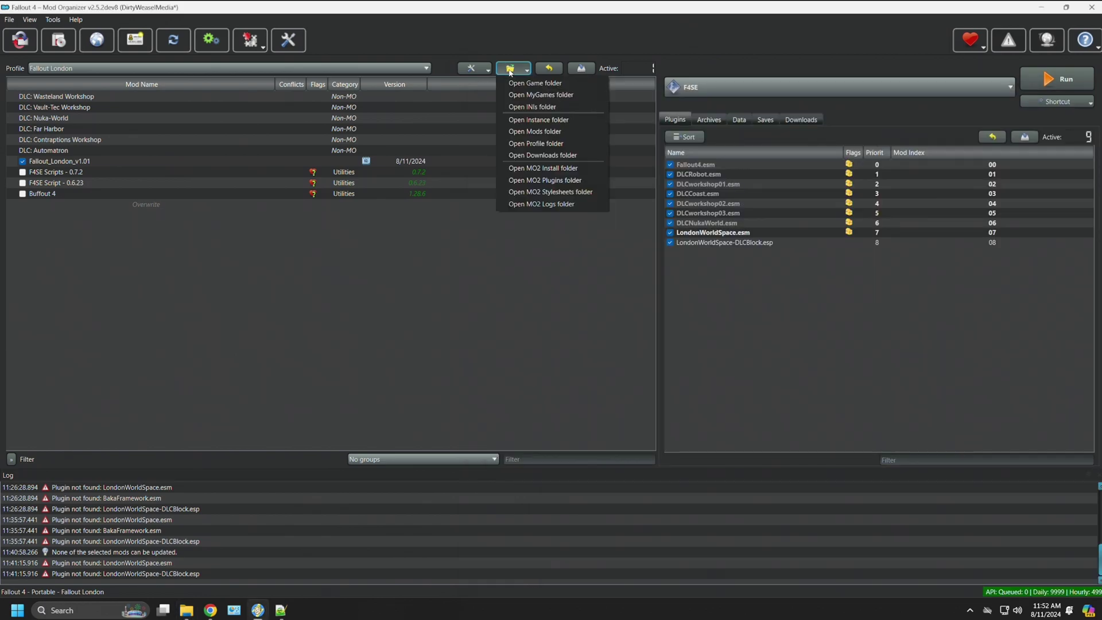
click(569, 148)
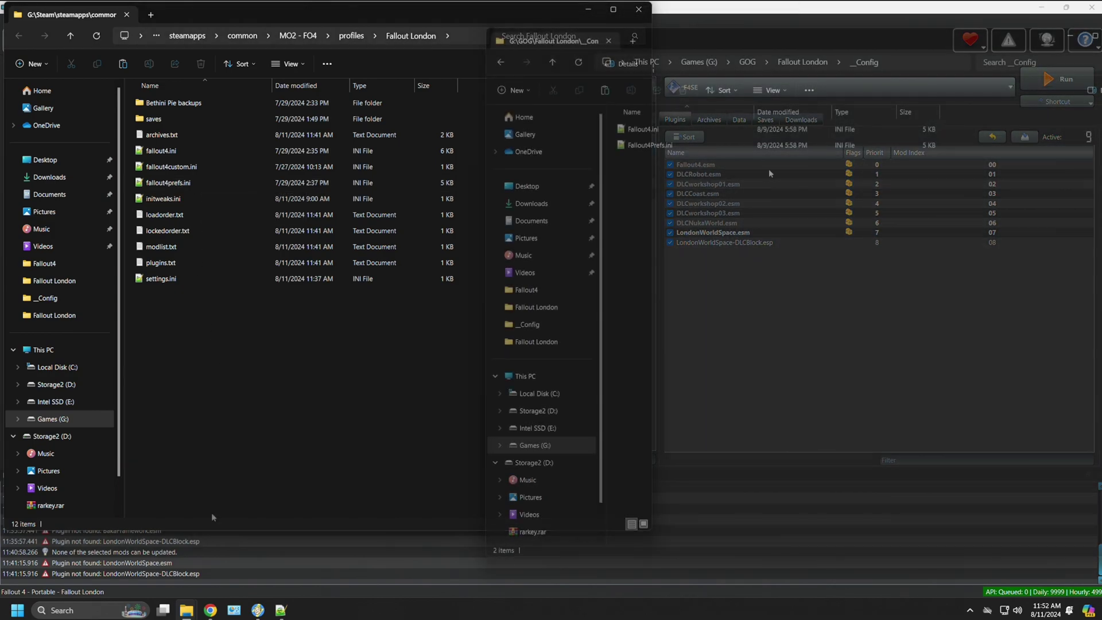
- Copy Fallout4.ini and Fallout4Prefs.ini from __Config into the Fallout London profile folder, replacing the existing files
drag(685, 207, 235, 365)
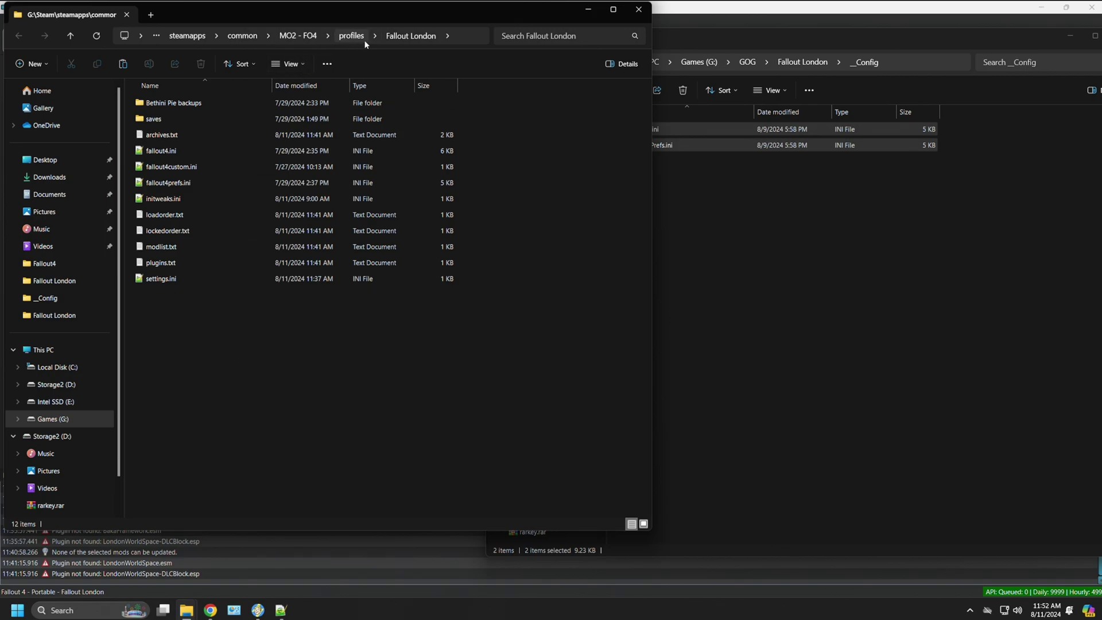
right_click(205, 367)
click(217, 376)
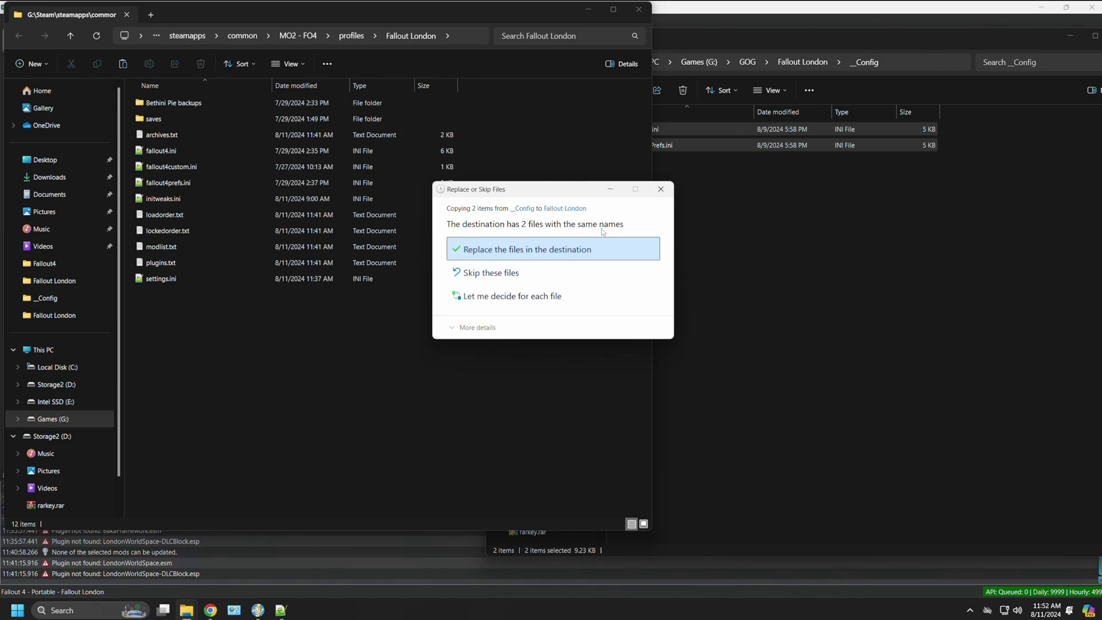
click(527, 253)
- Open the profile's fallout4prefs.ini in Notepad++ and check the iSize H and iSize W lines under Display
double_click(199, 183)
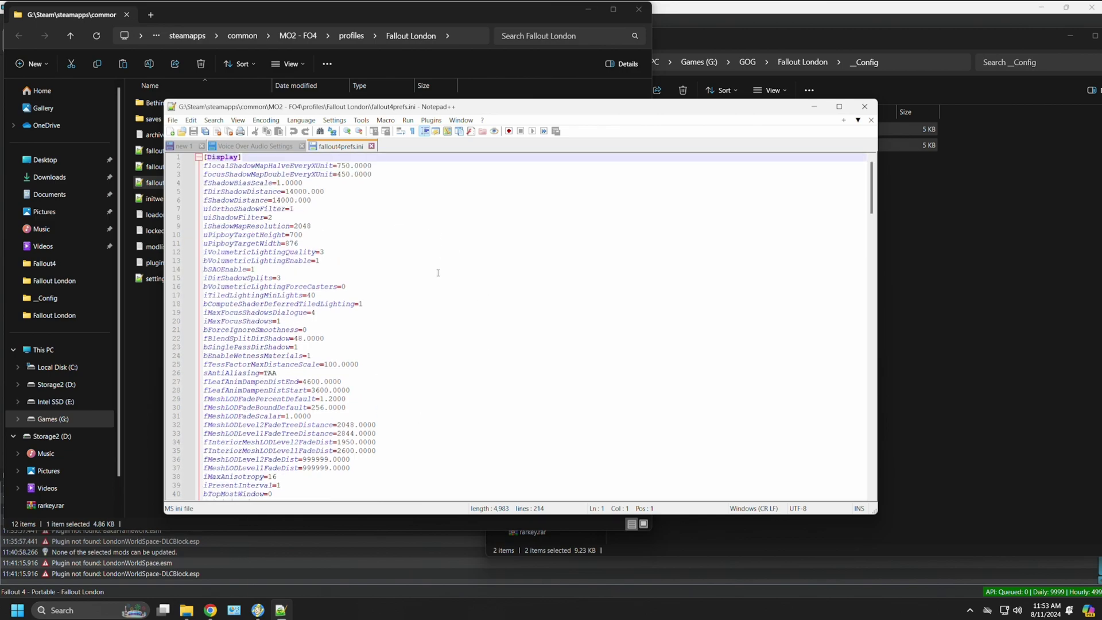
scroll(438, 273, down, 14)
scroll(432, 280, down, 14)
scroll(431, 281, up, 20)
drag(257, 321, 259, 330)
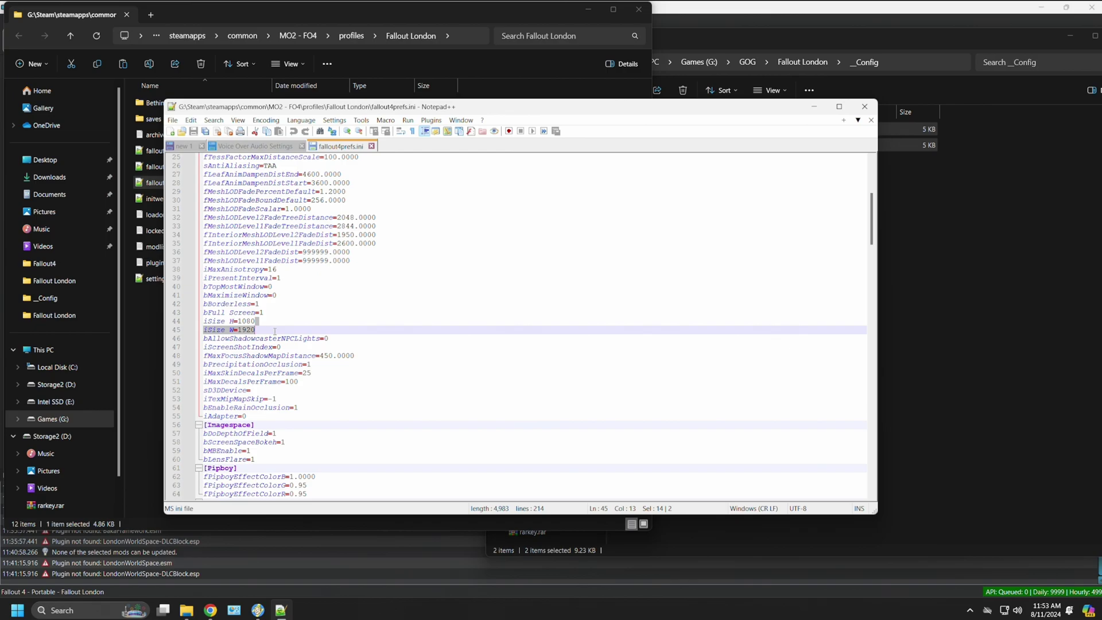
click(288, 326)
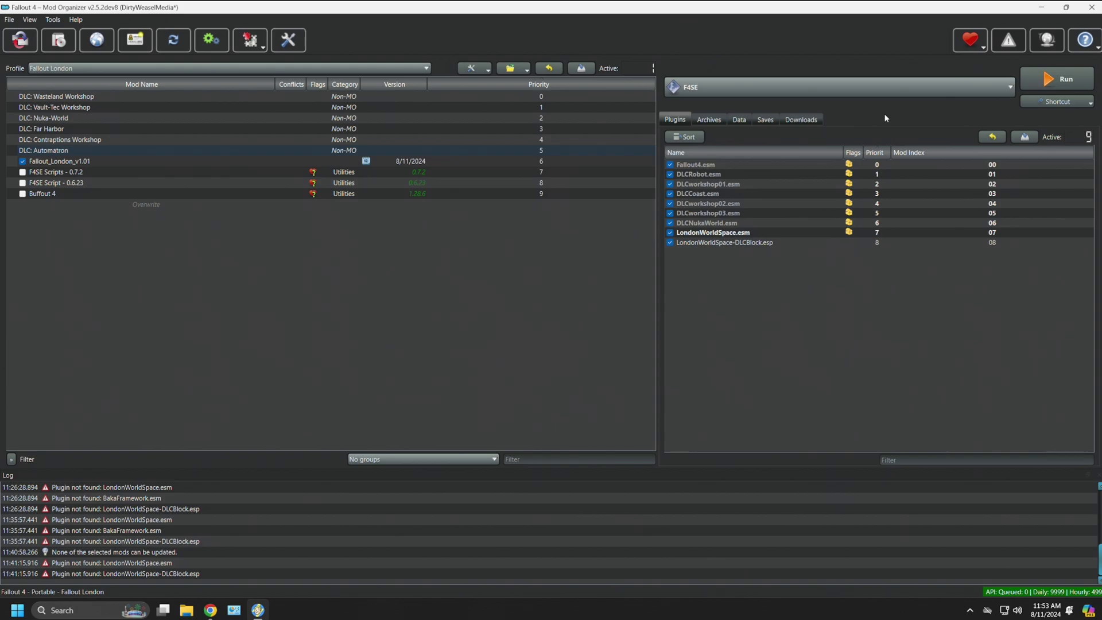
- Choose Fallout Launcher as the executable to run in Mod Organizer 2
click(147, 160)
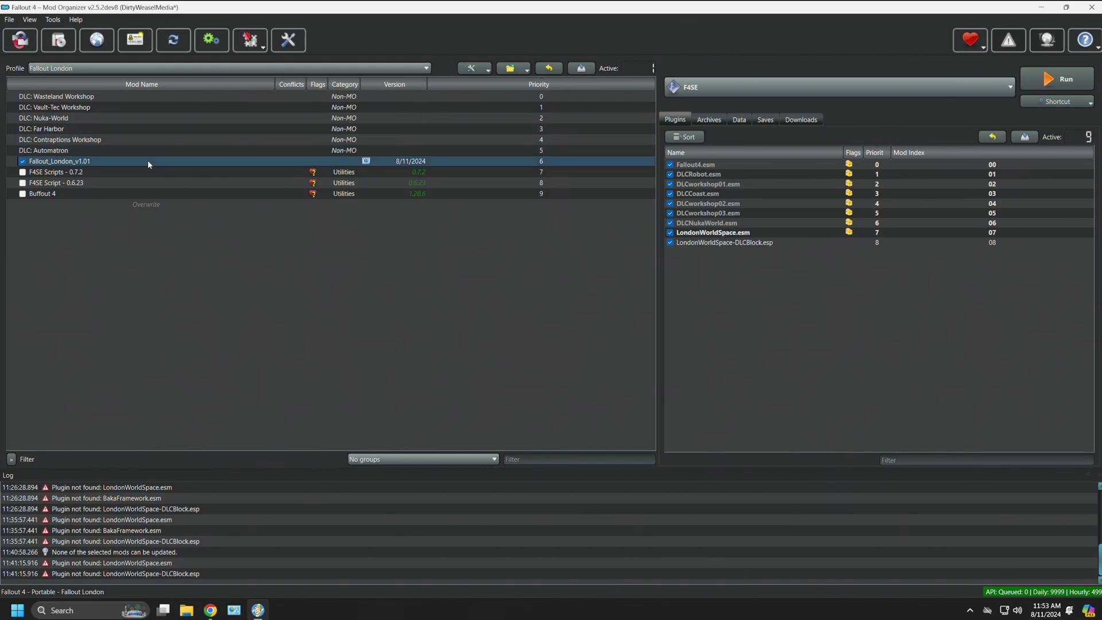
click(822, 89)
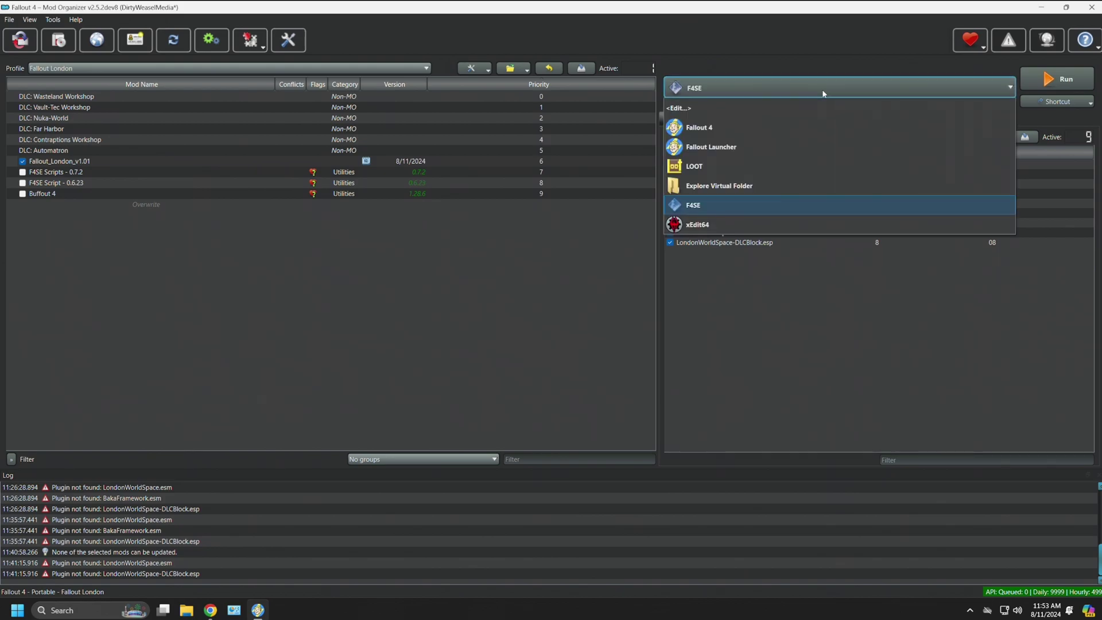
click(768, 150)
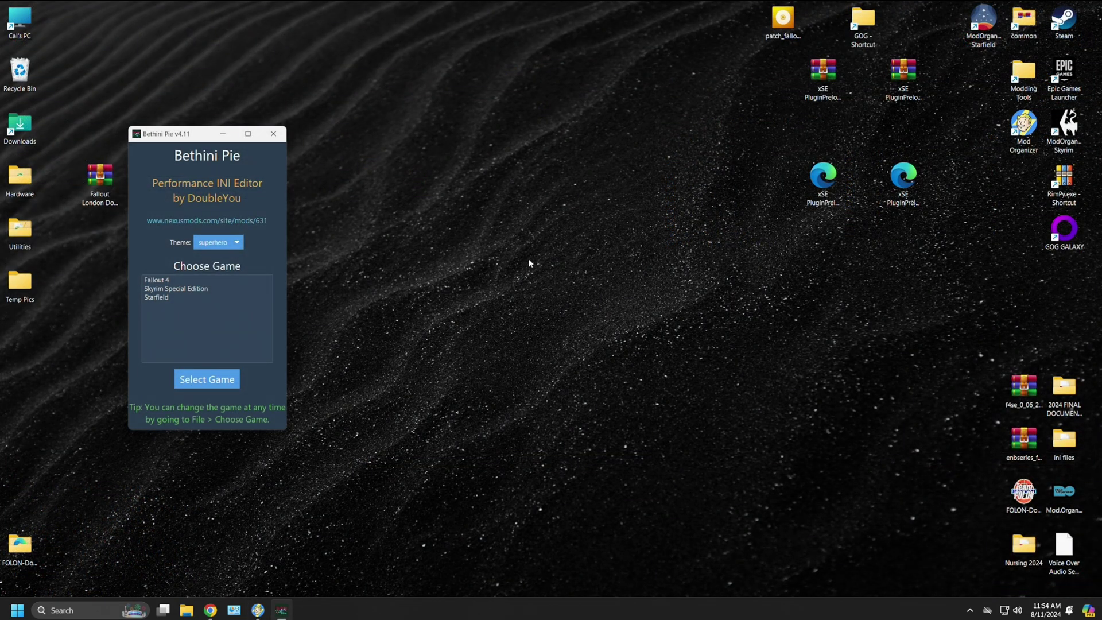
- Select Fallout 4 as the game in Bethini Pie and check the game and INI paths in its setup
click(166, 281)
click(206, 379)
click(151, 161)
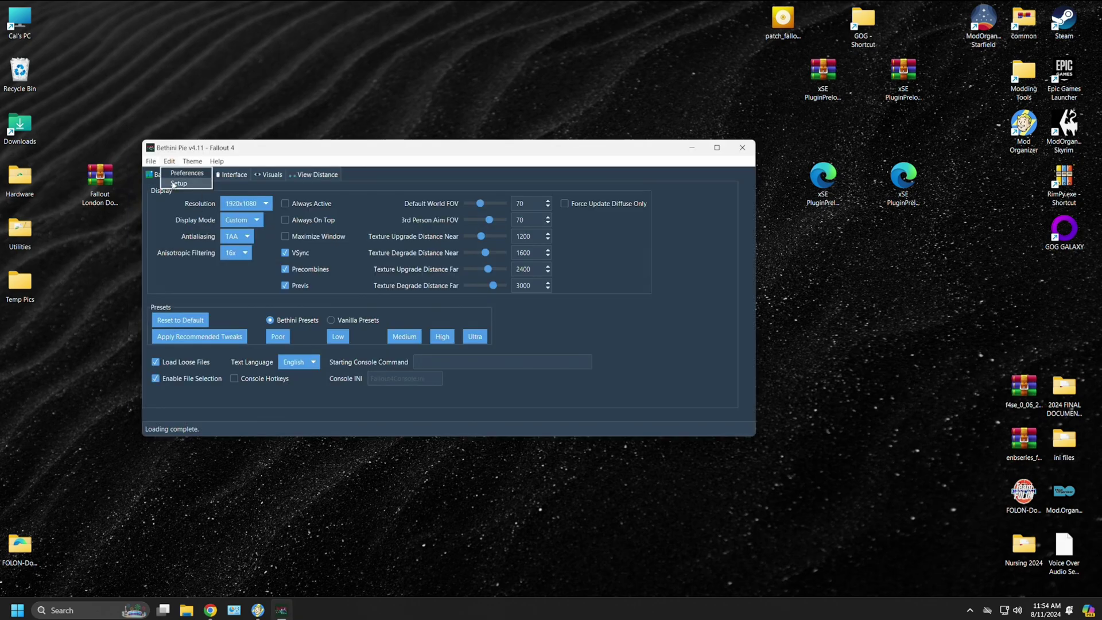
click(174, 184)
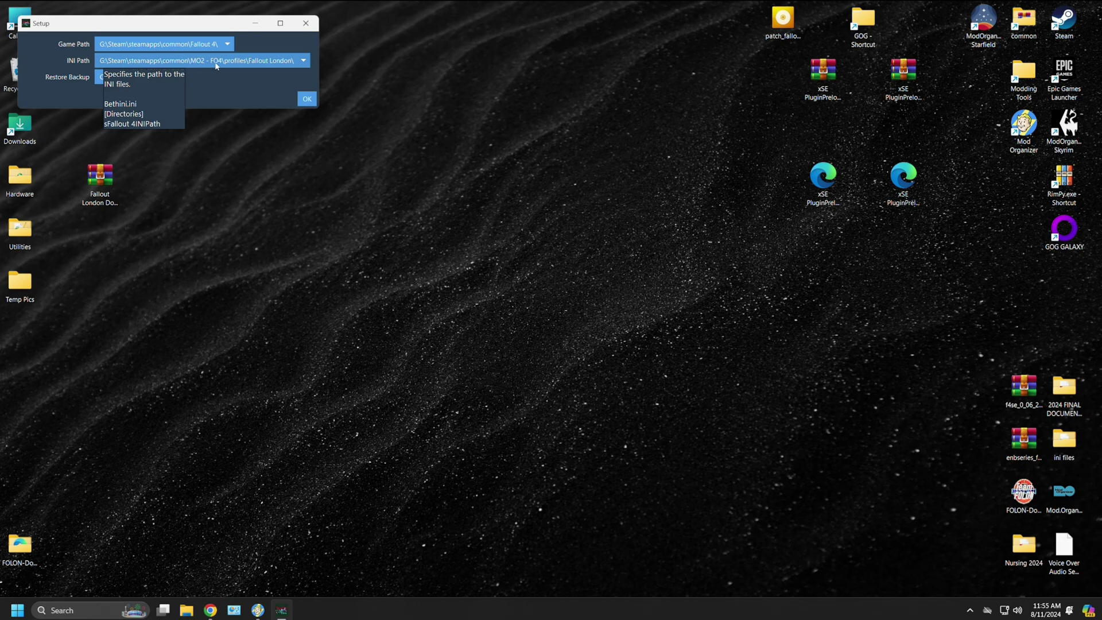
click(307, 99)
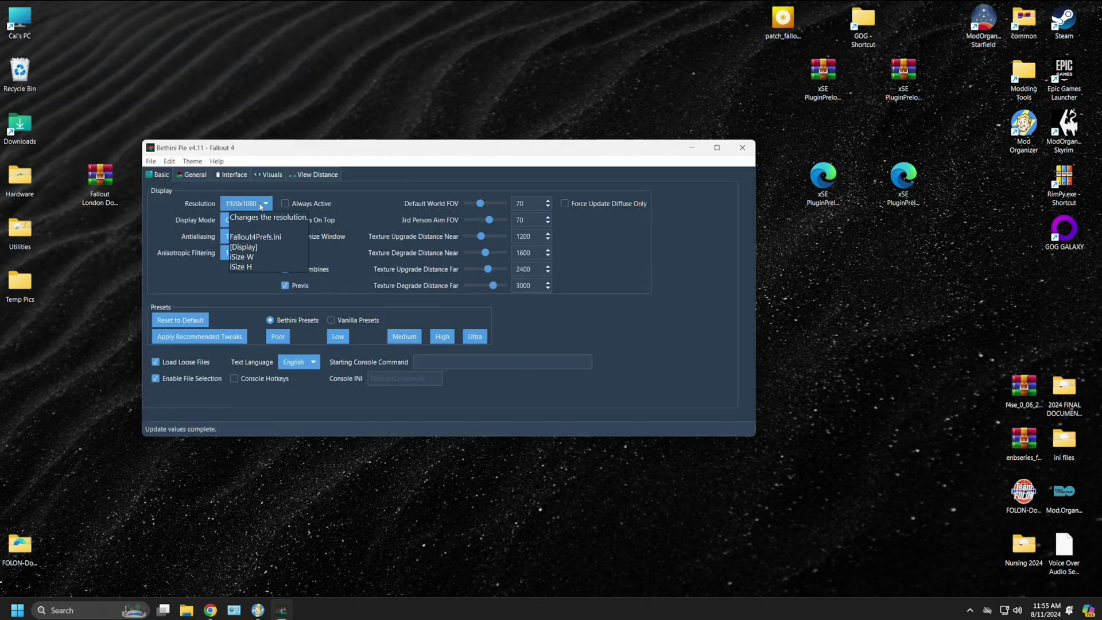
- Set the resolution to 2560x1440 and apply the Bethini Ultra preset
click(261, 205)
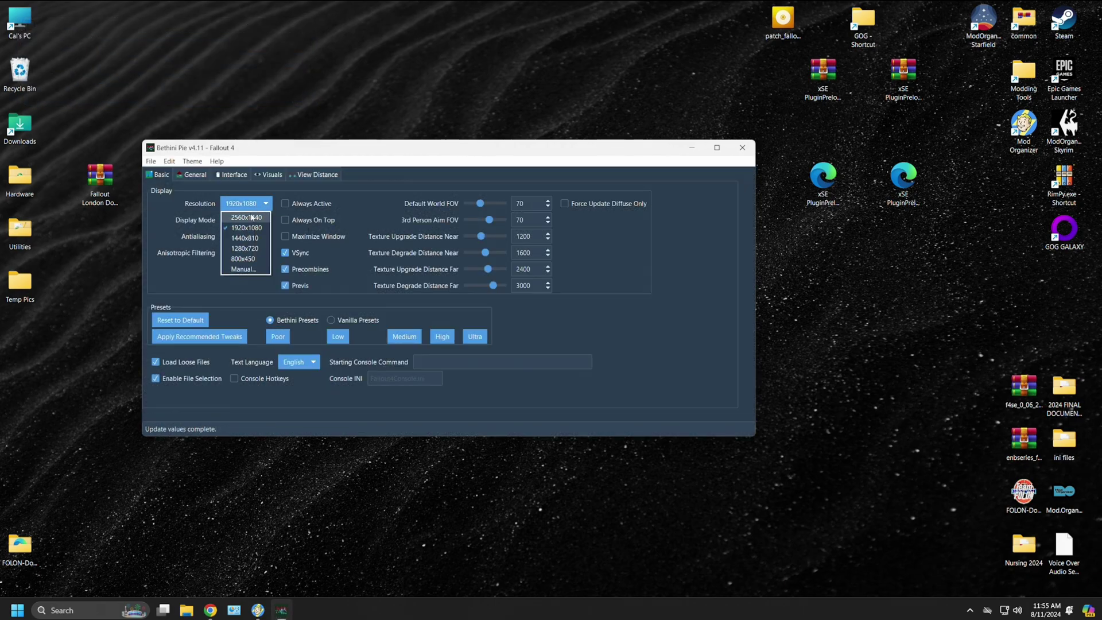
click(251, 217)
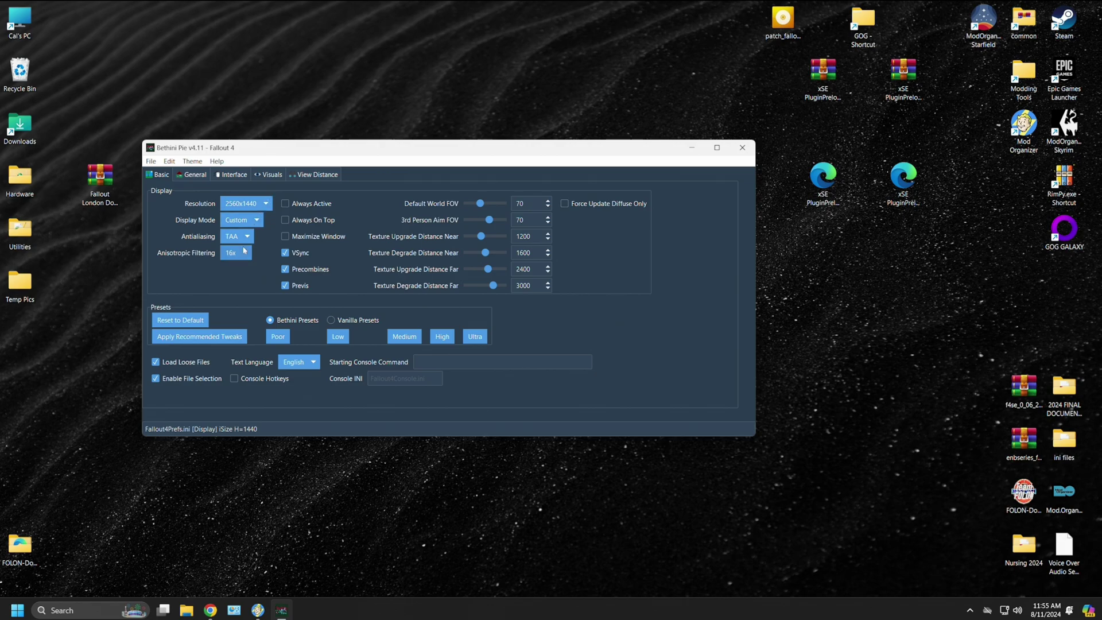
click(475, 336)
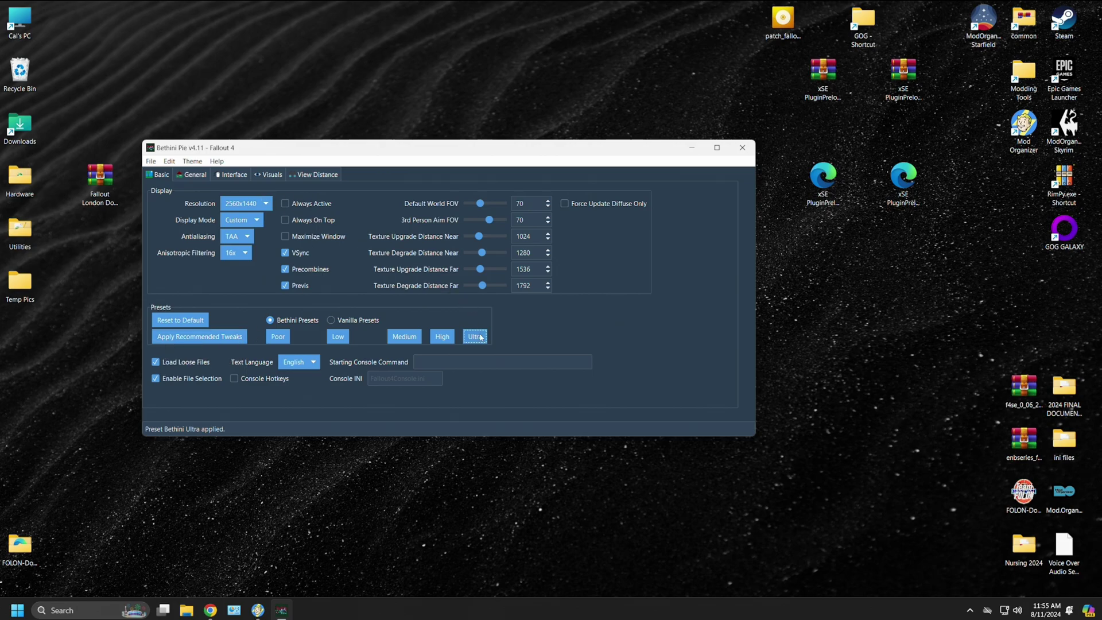
- Disable the controller in the interface settings and Motion Blur in the visual effects
click(234, 175)
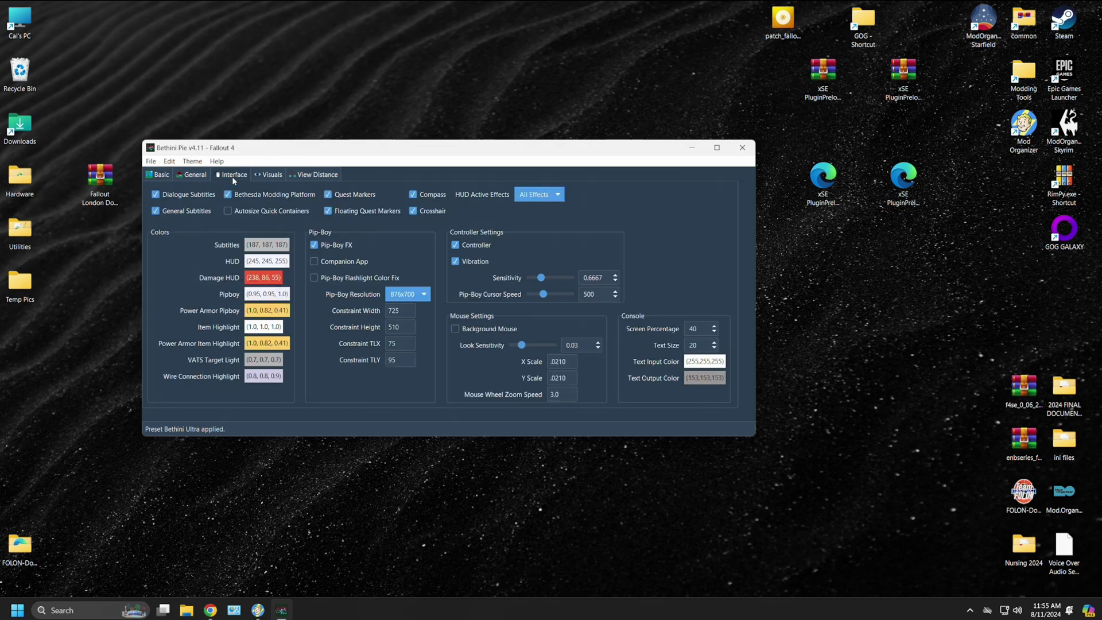
click(467, 245)
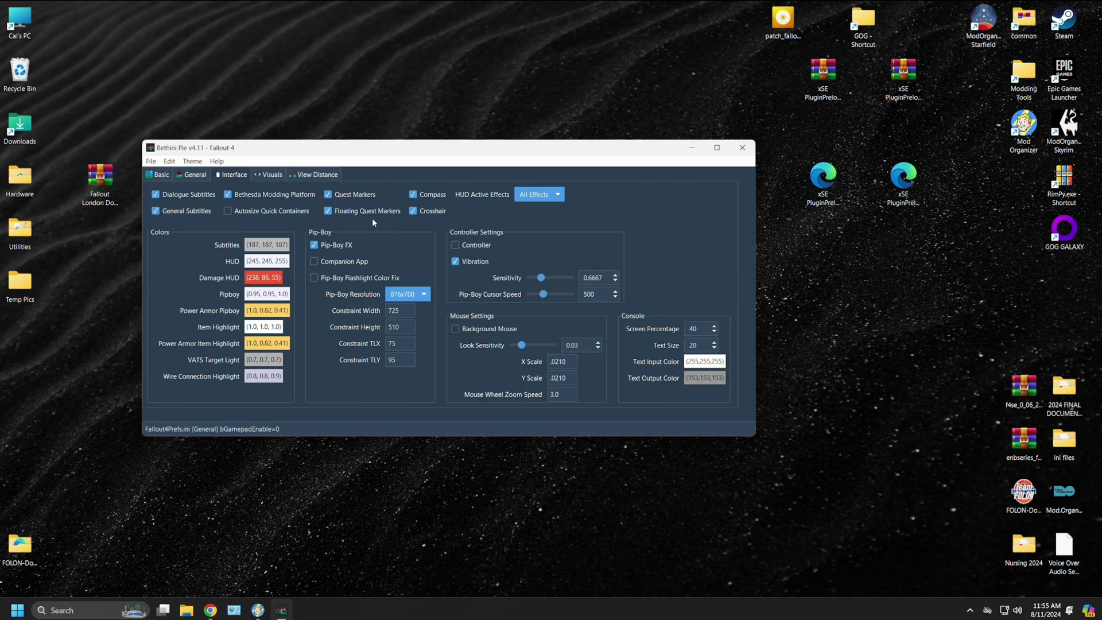
click(269, 175)
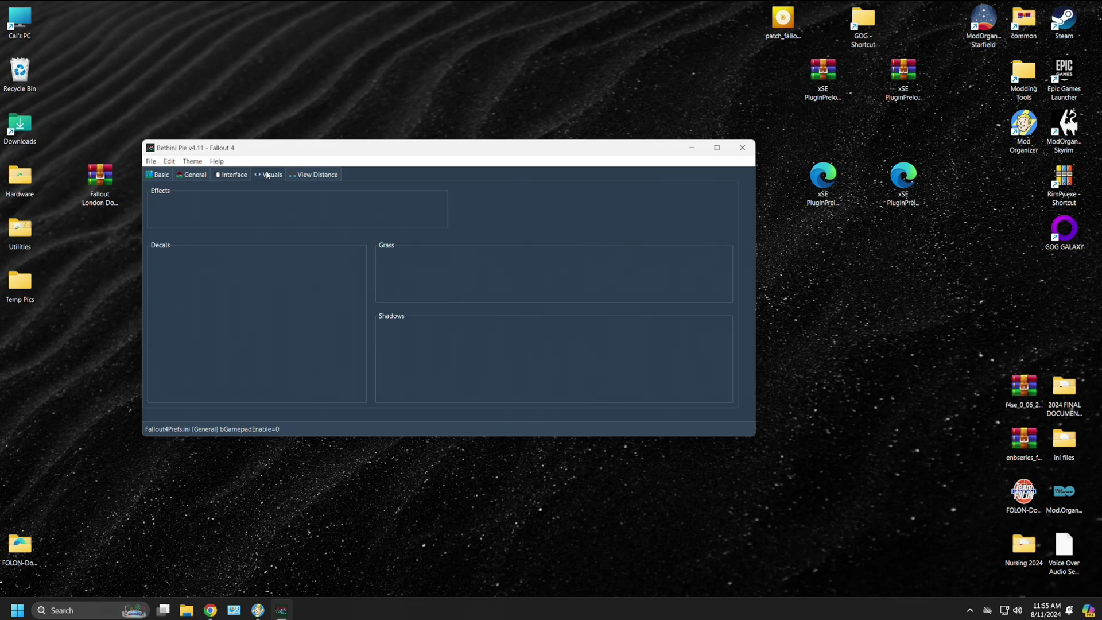
click(311, 220)
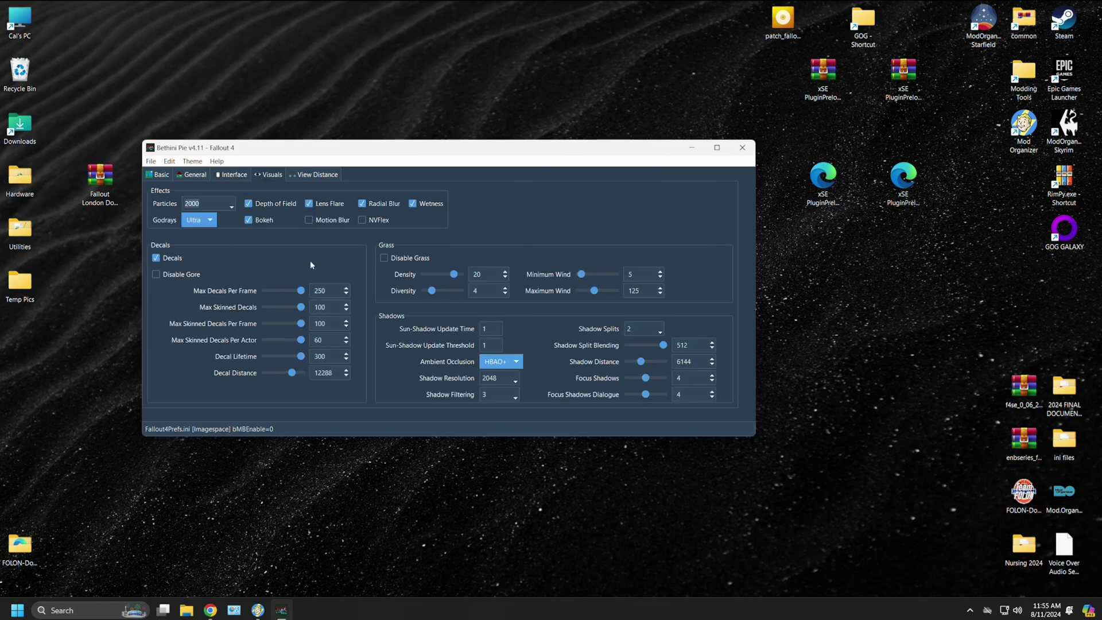
- Save the changes to Fallout4Prefs.ini and Fallout4.ini in the Fallout London profile
click(153, 163)
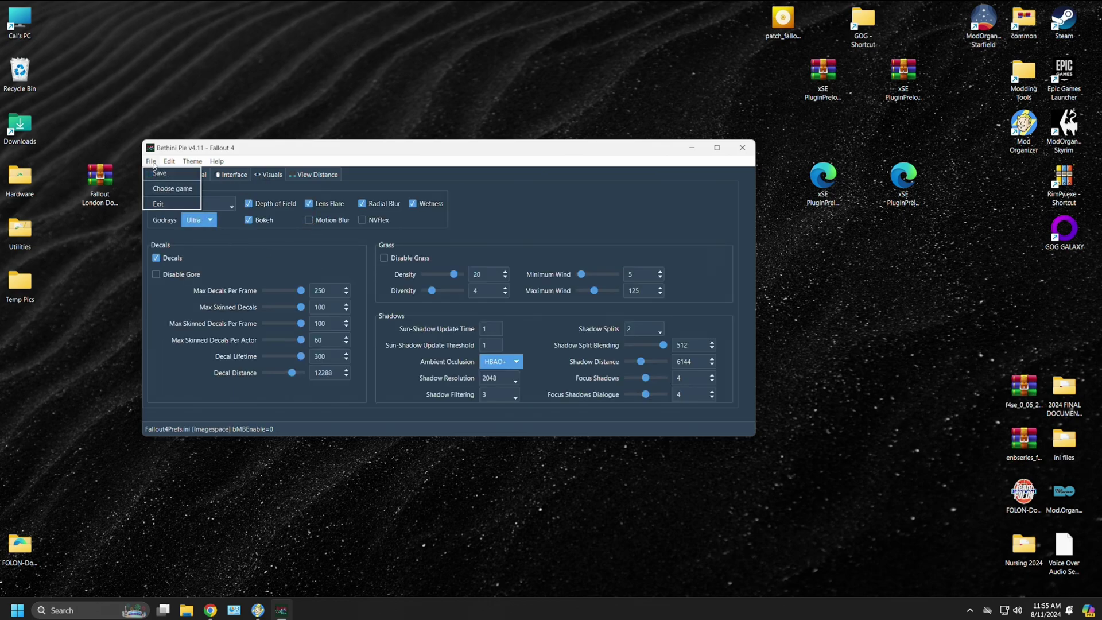
click(159, 173)
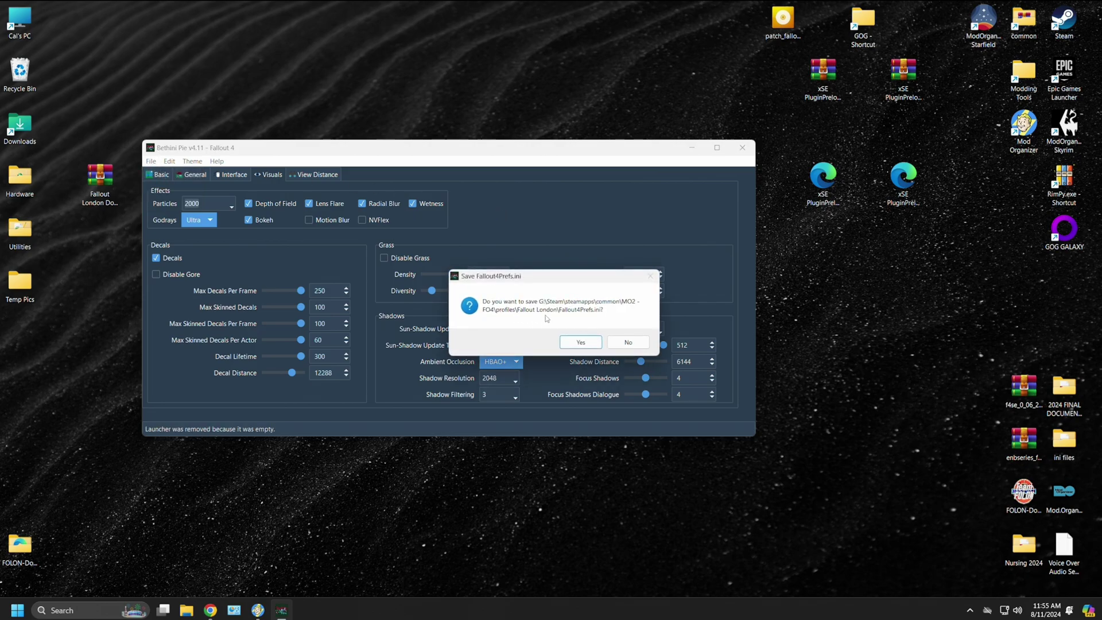
click(580, 342)
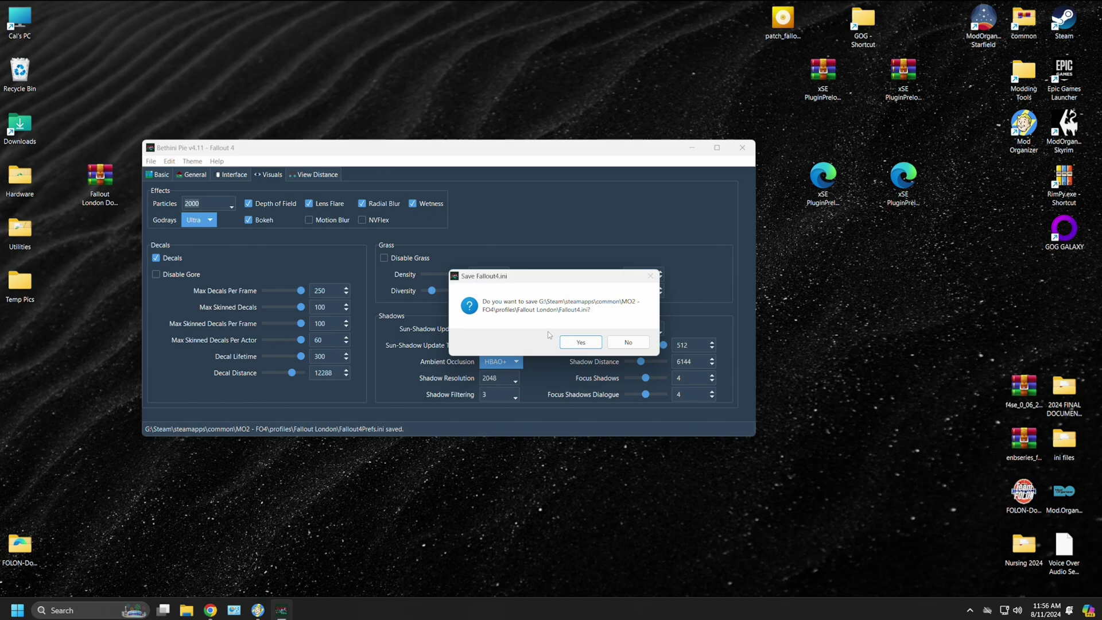
click(581, 343)
- Quit Bethini Pie, check the iSize values of fallout4prefs.ini in the Mod Organizer 2 INI editor, and close the editor
click(742, 148)
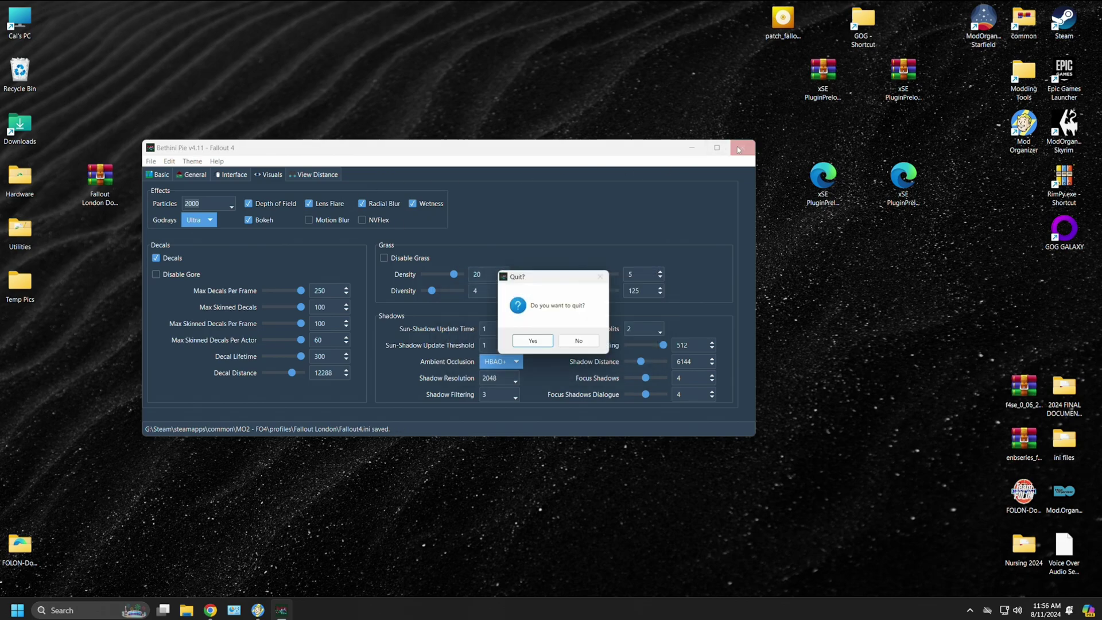
click(534, 343)
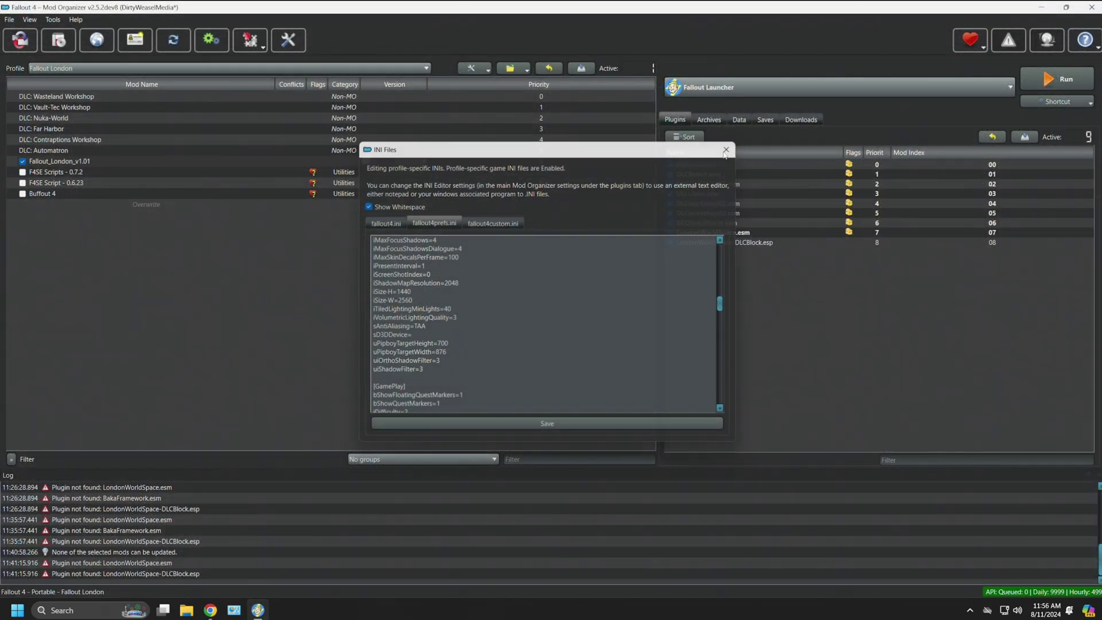
click(726, 148)
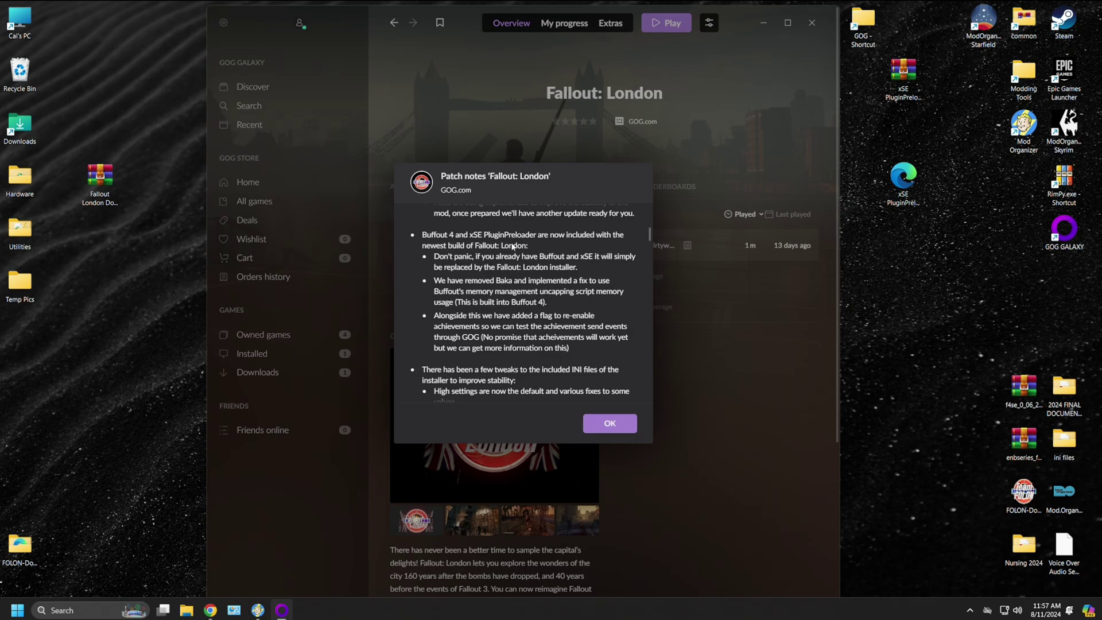
- Dismiss the Fallout: London patch notes in GOG Galaxy and open the Fallout London folder in G:\GOG in File Explorer
click(610, 423)
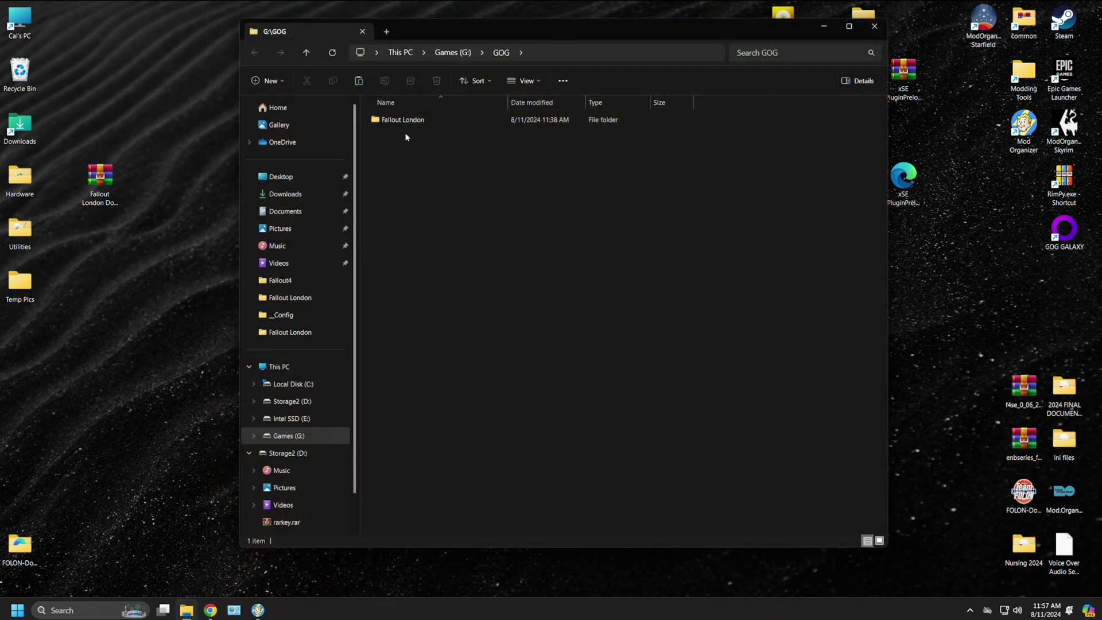
click(418, 121)
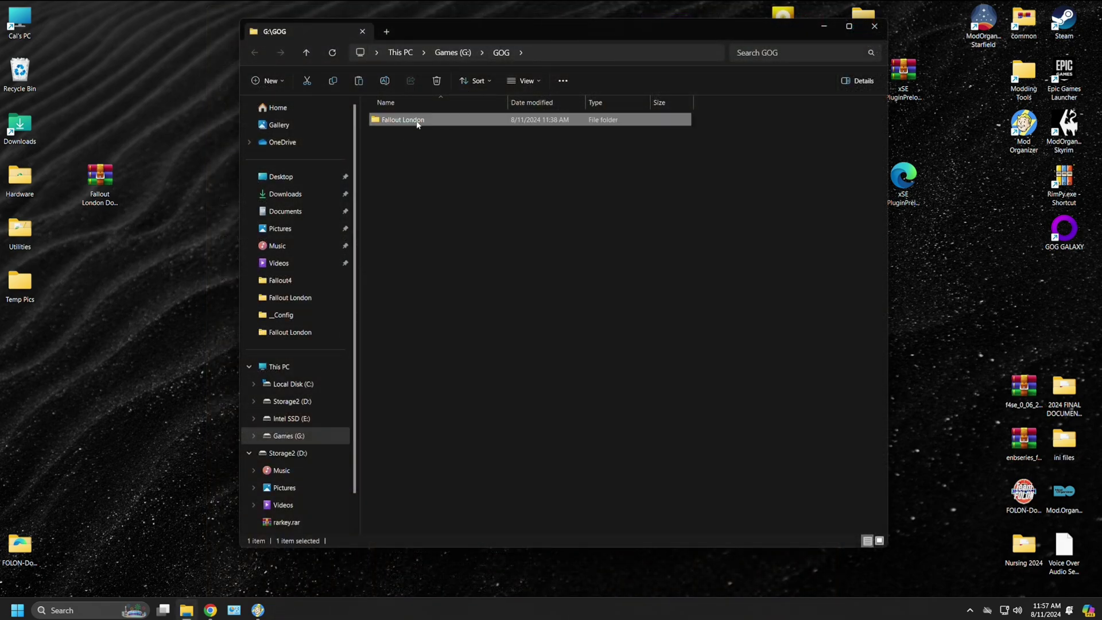
double_click(418, 122)
- Locate xSE PluginPreloader.xml and IpHlpAPI.dll in the Steam Fallout 4 folder alongside the GOG Fallout London folder
scroll(822, 299, down, 1)
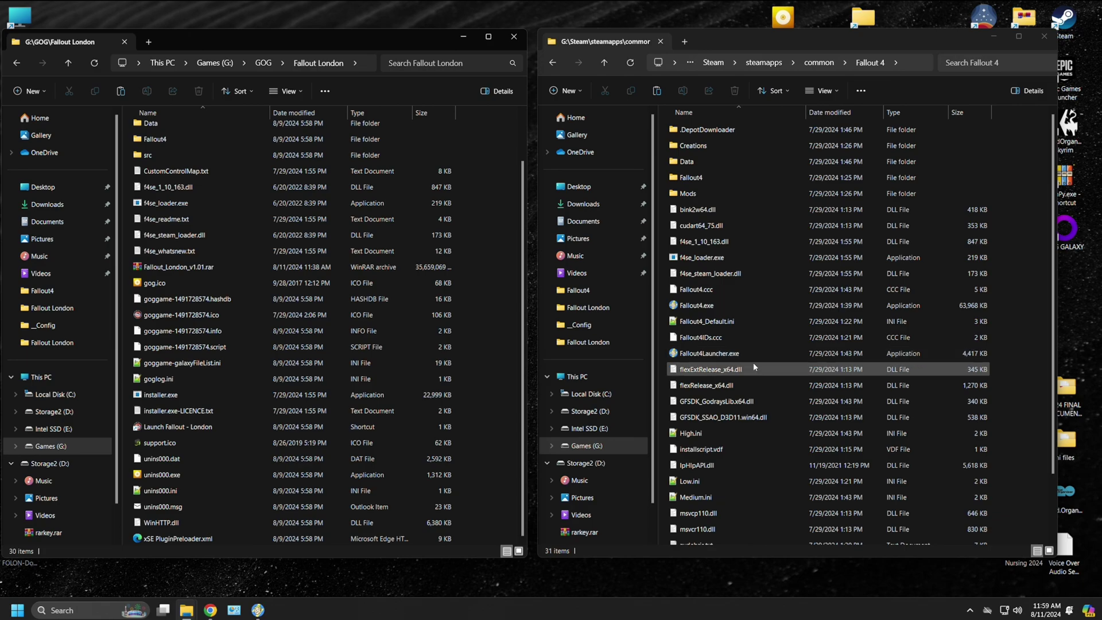
scroll(768, 363, down, 2)
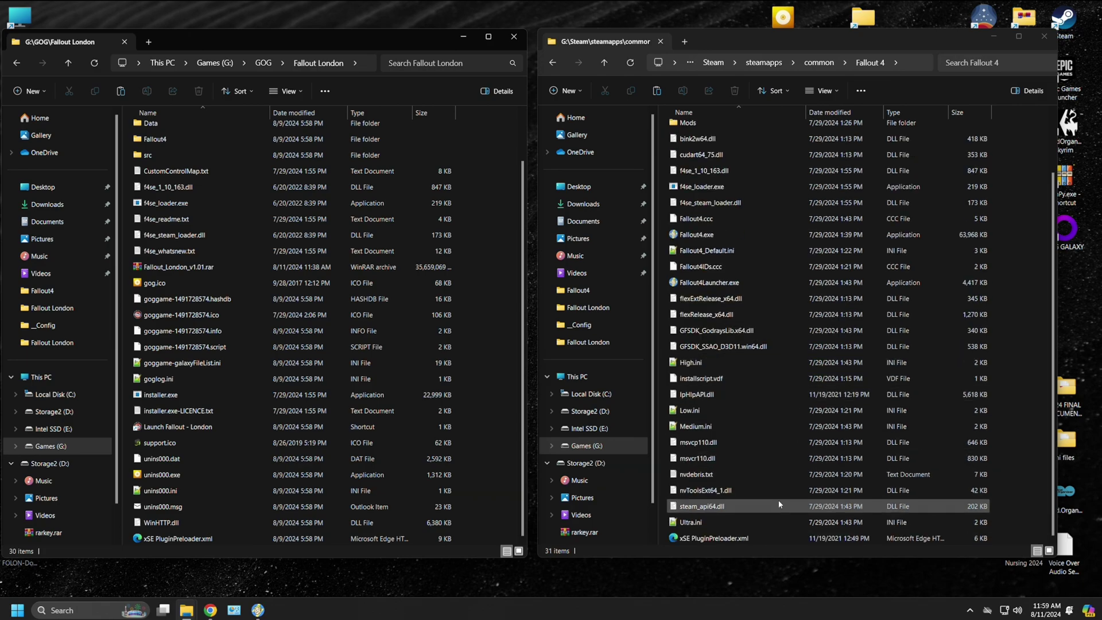
click(708, 540)
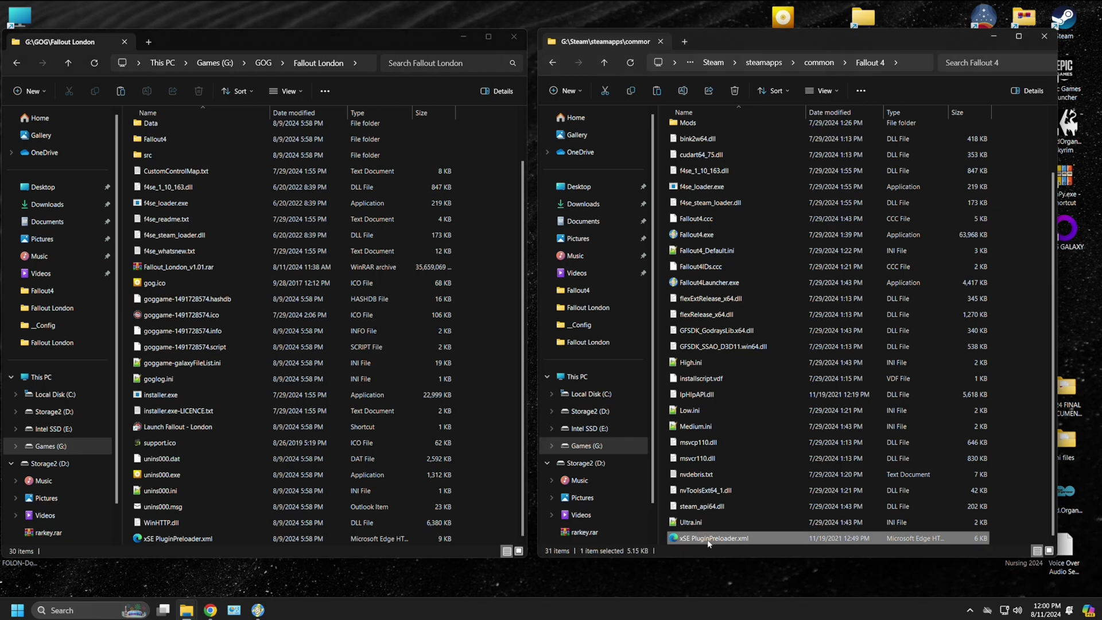
scroll(771, 432, up, 1)
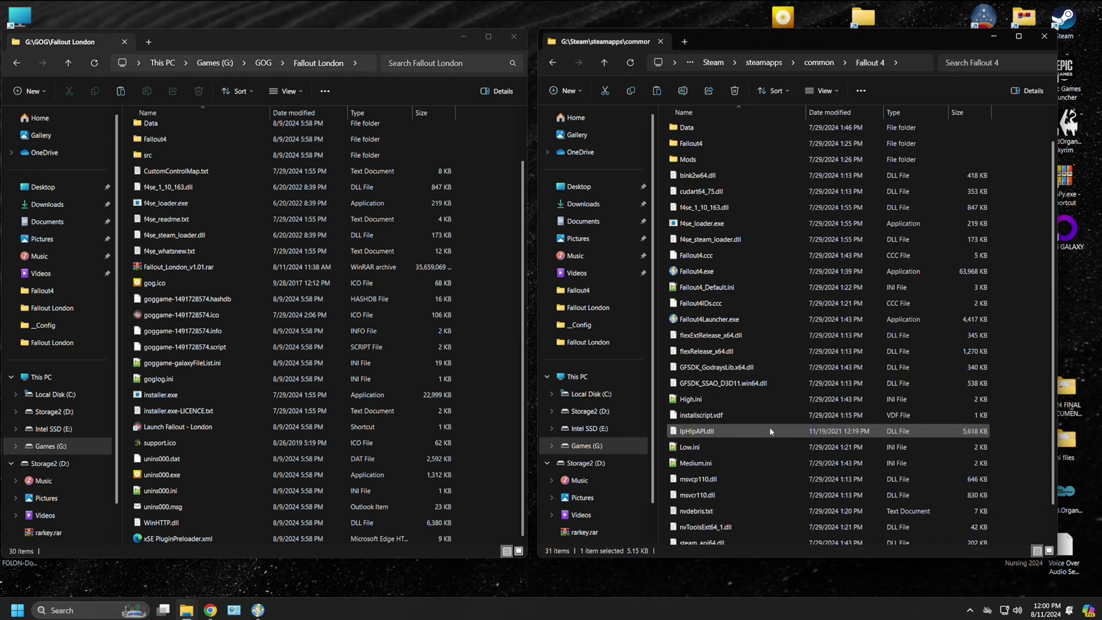
click(771, 432)
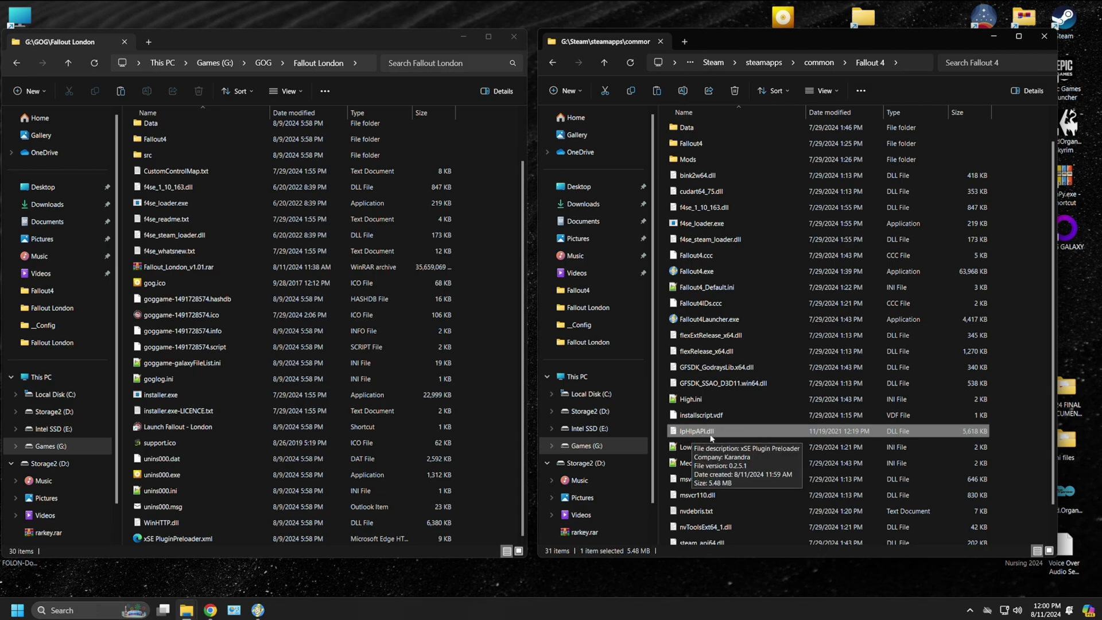
- Switch to Chrome and preview the file contents of xSE PluginPreloader F4 0.3 on its Nexus Mods page
key(alt+Tab)
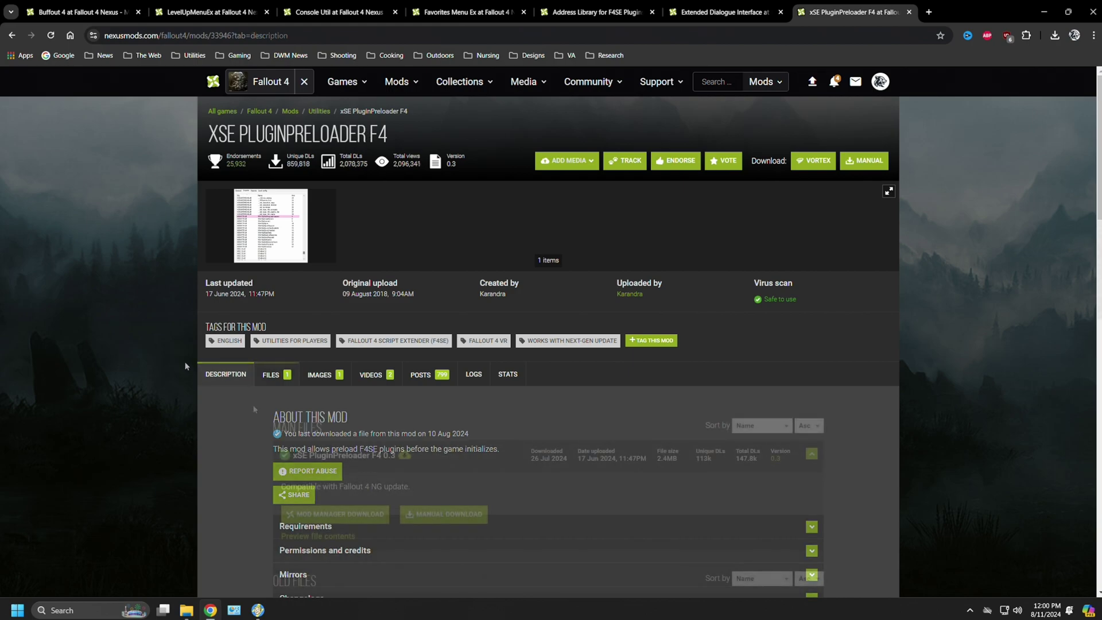
click(271, 374)
scroll(255, 396, down, 2)
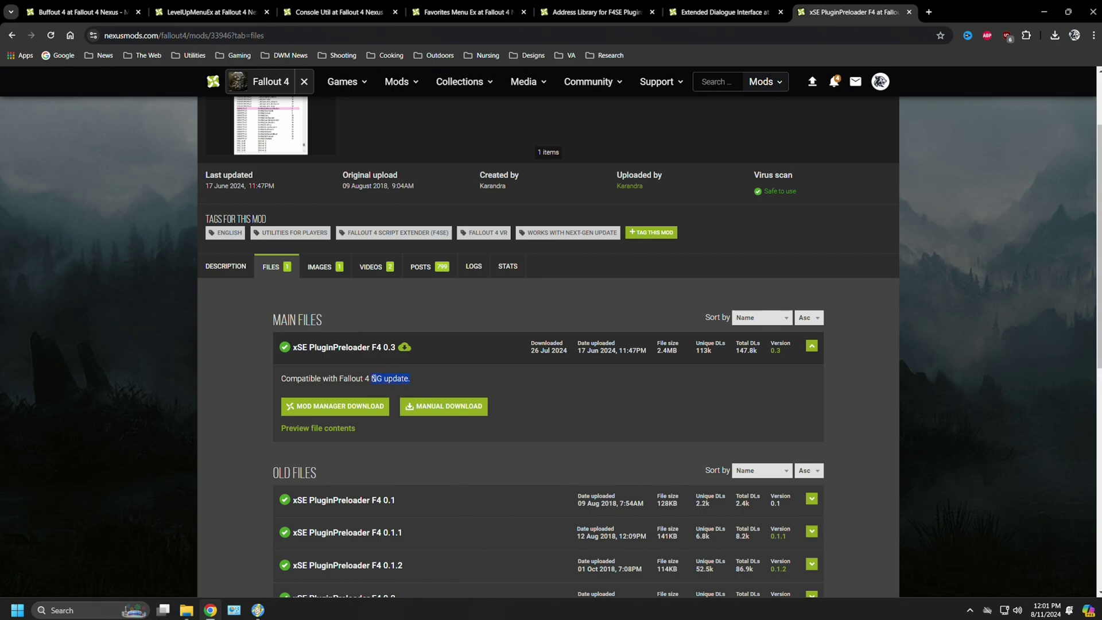
scroll(344, 379, down, 1)
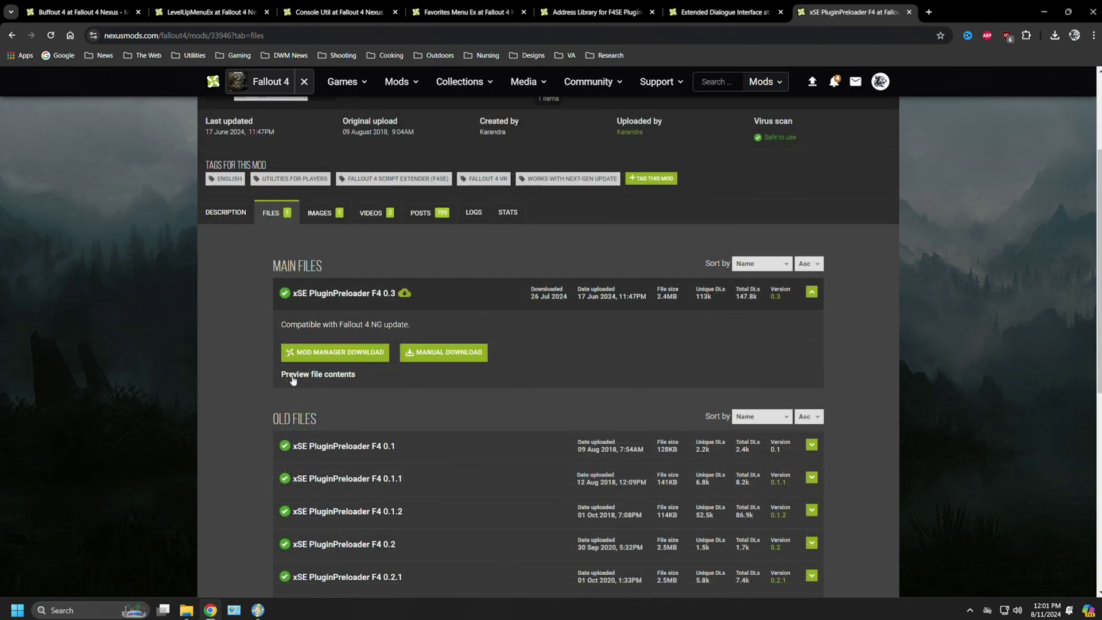
click(293, 376)
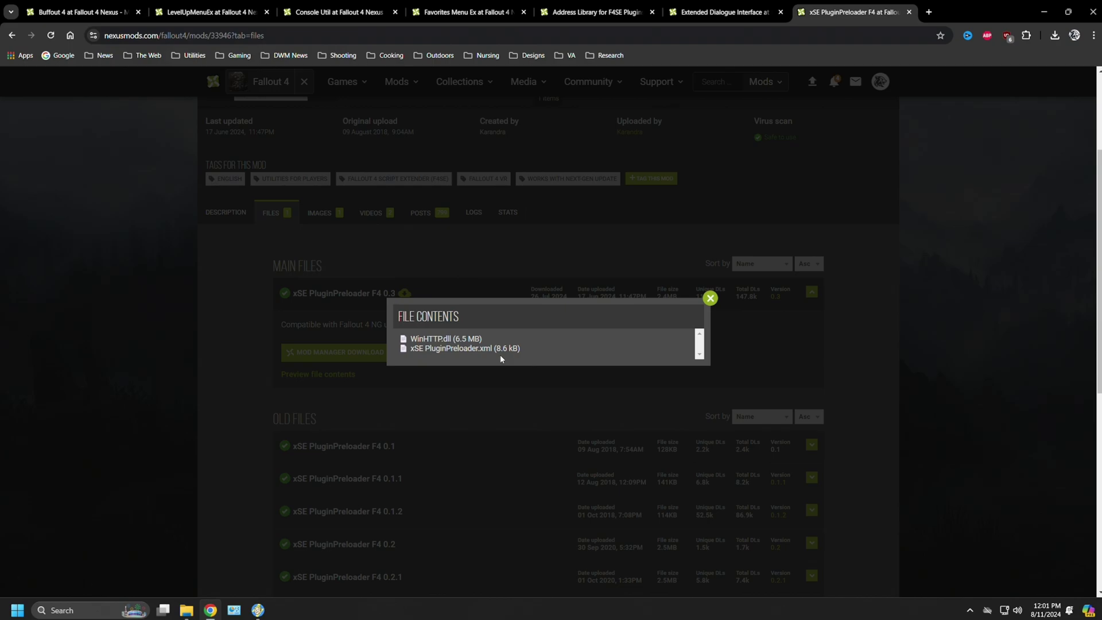
click(710, 298)
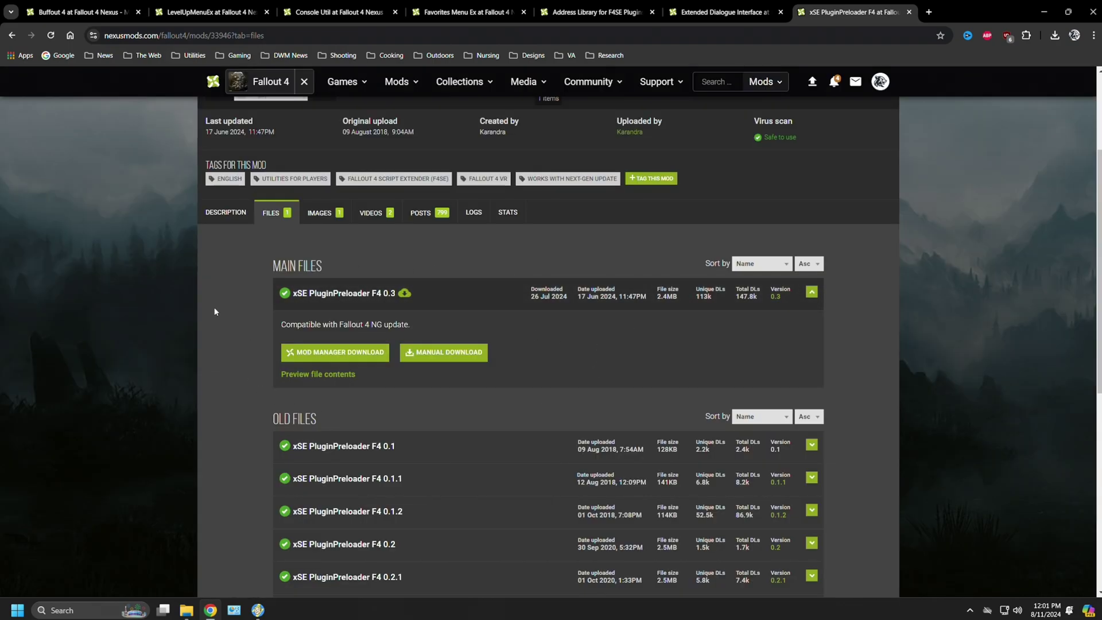
- Preview the file contents of the old xSE PluginPreloader F4 0.2.5.1 release and examine its DLL name
scroll(239, 301, down, 2)
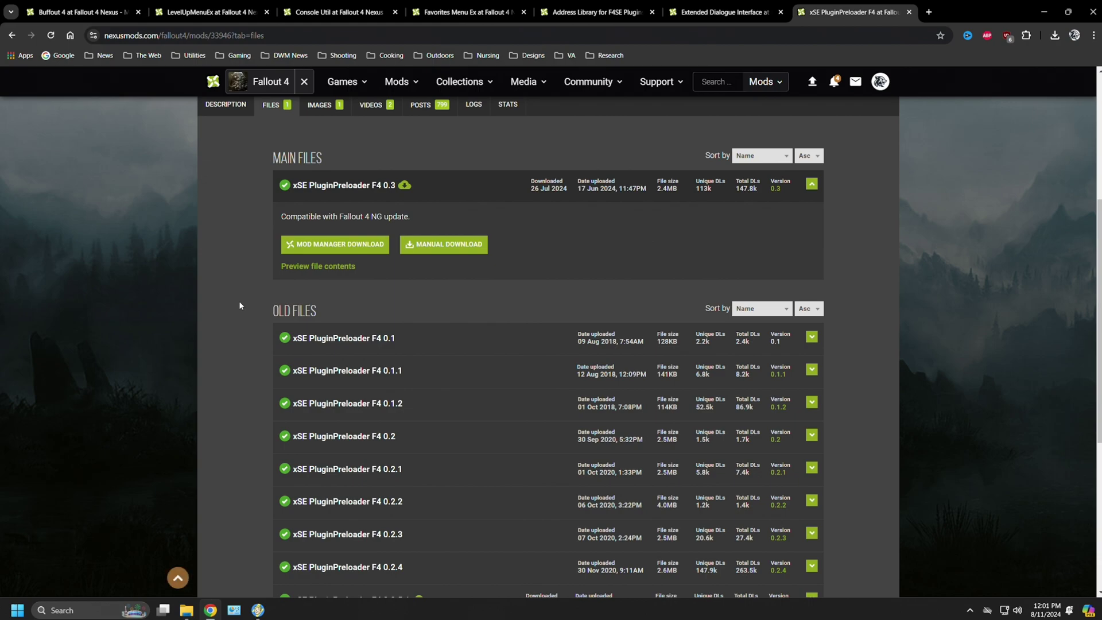
scroll(239, 301, down, 2)
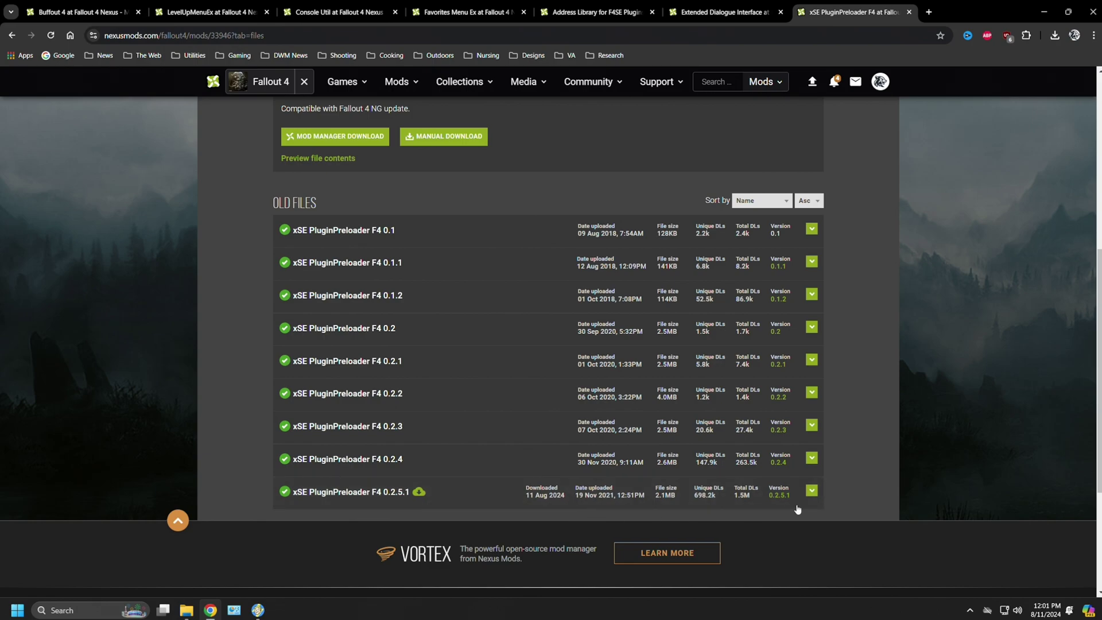
click(812, 490)
scroll(346, 440, down, 3)
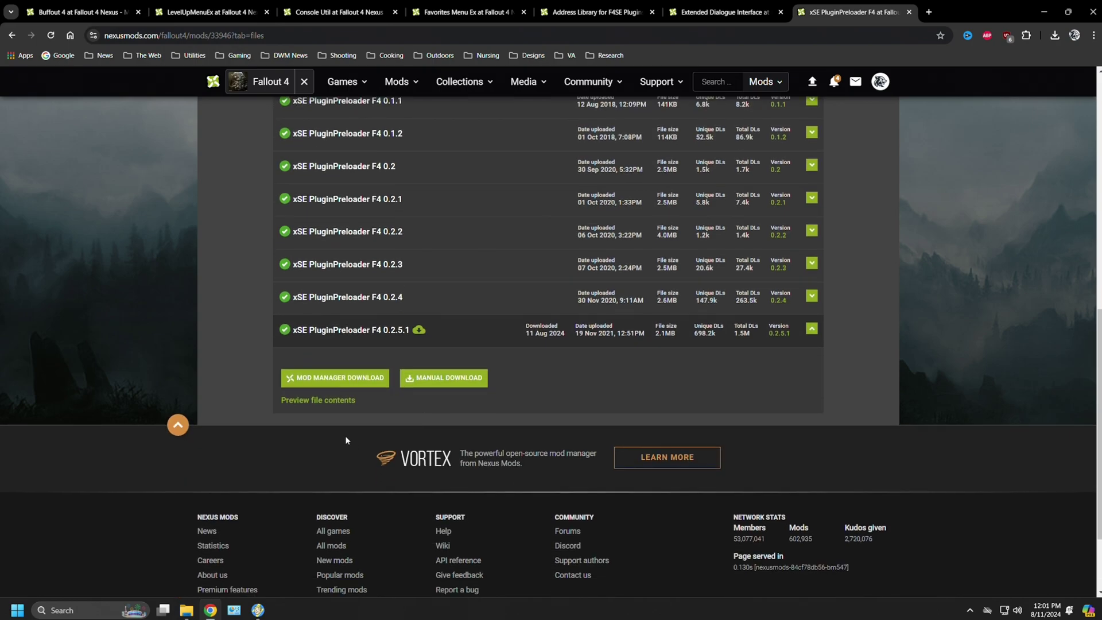
click(327, 401)
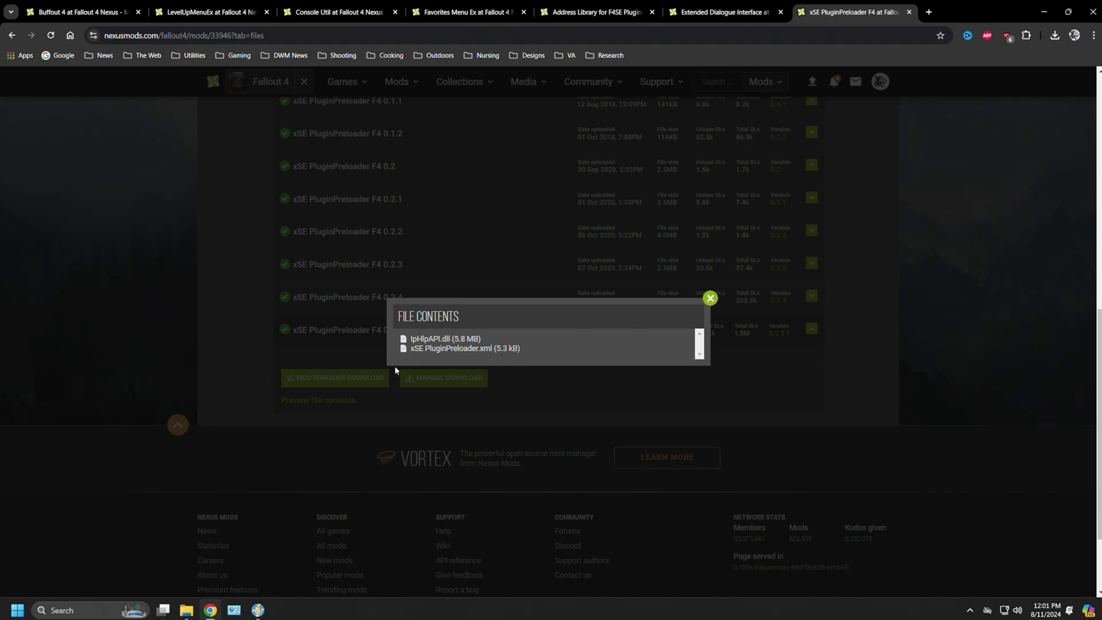
drag(411, 339, 453, 341)
scroll(473, 284, up, 4)
click(473, 285)
scroll(473, 284, down, 1)
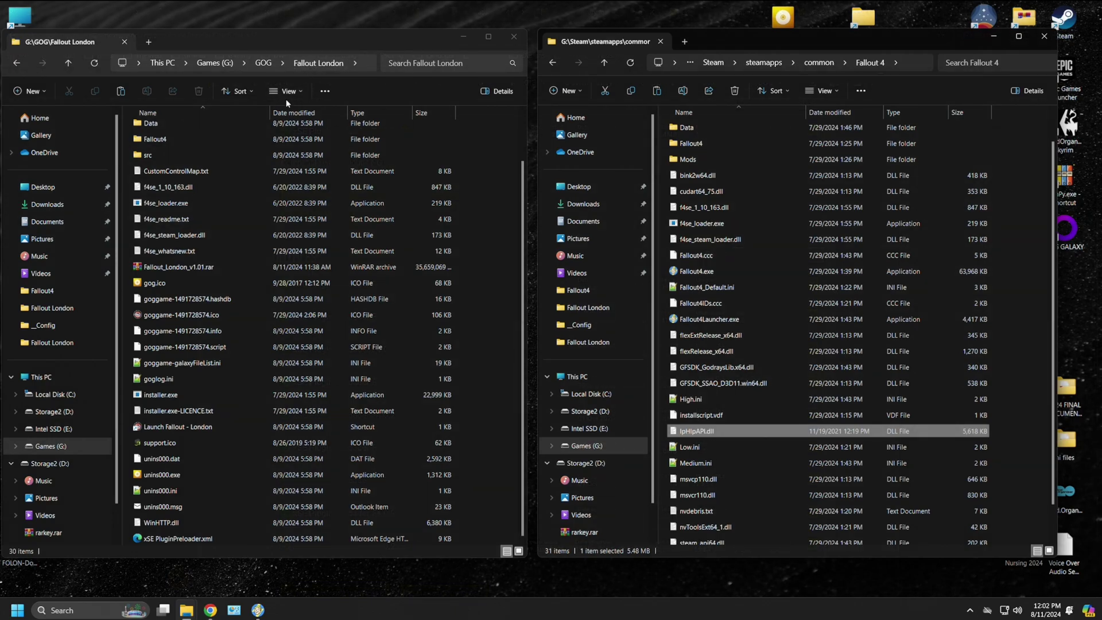
- Check WinHTTP.dll in the GOG Fallout London folder and inspect the xSE PluginPreloader F4 0.2.5.1 archive from the desktop
click(205, 524)
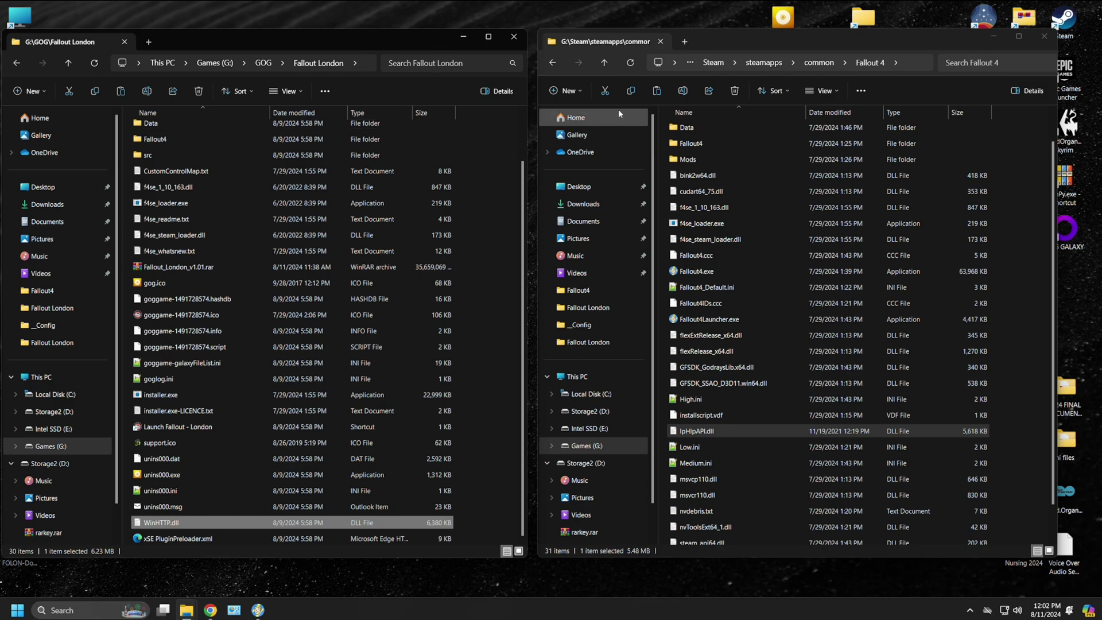
click(463, 38)
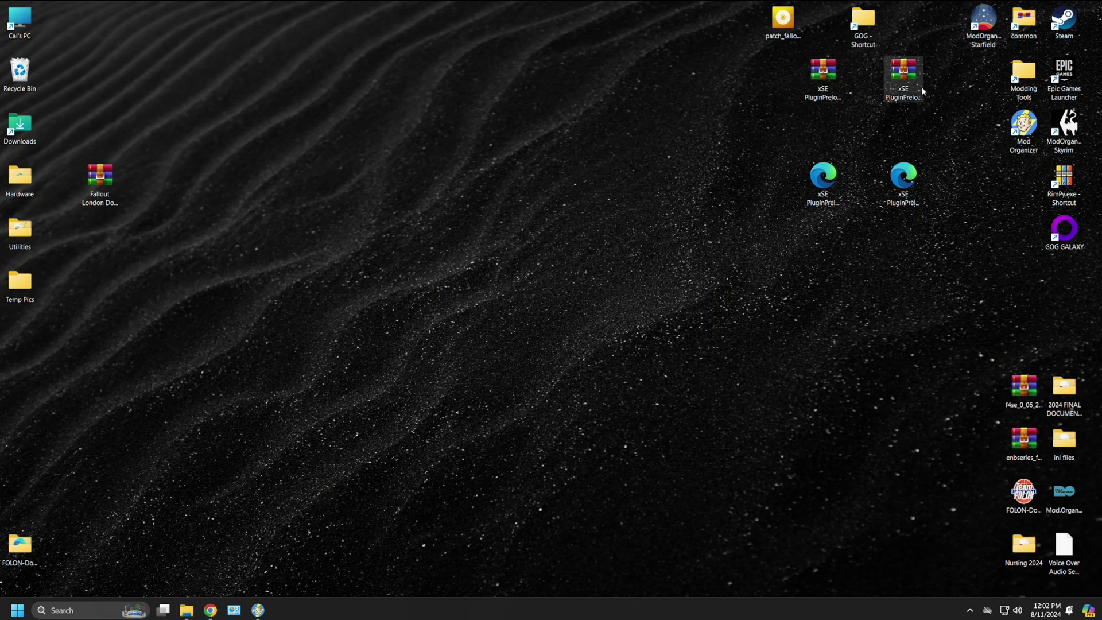
click(821, 80)
double_click(821, 80)
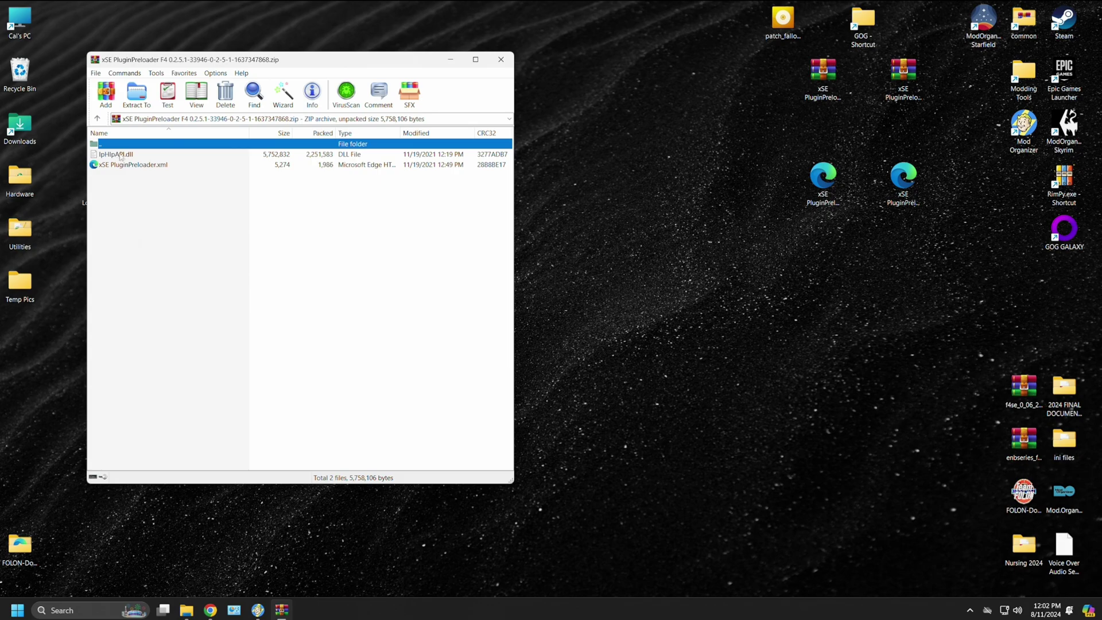
drag(306, 64, 759, 64)
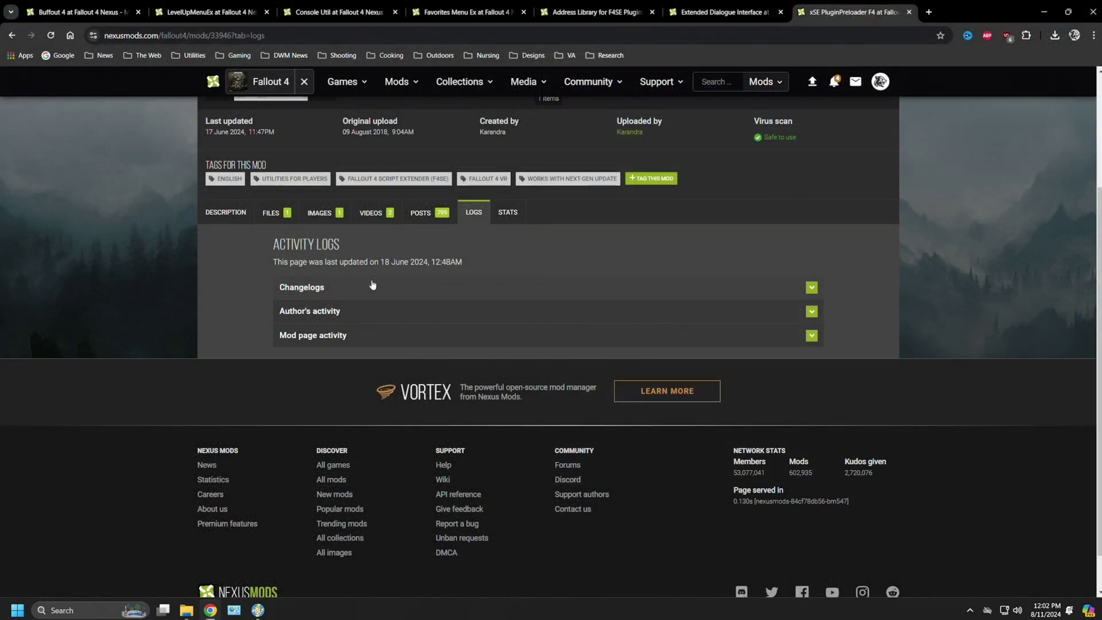
- Read the version 0.3 changelog of xSE PluginPreloader F4 about Fallout 4 NG update support
scroll(311, 217, down, 2)
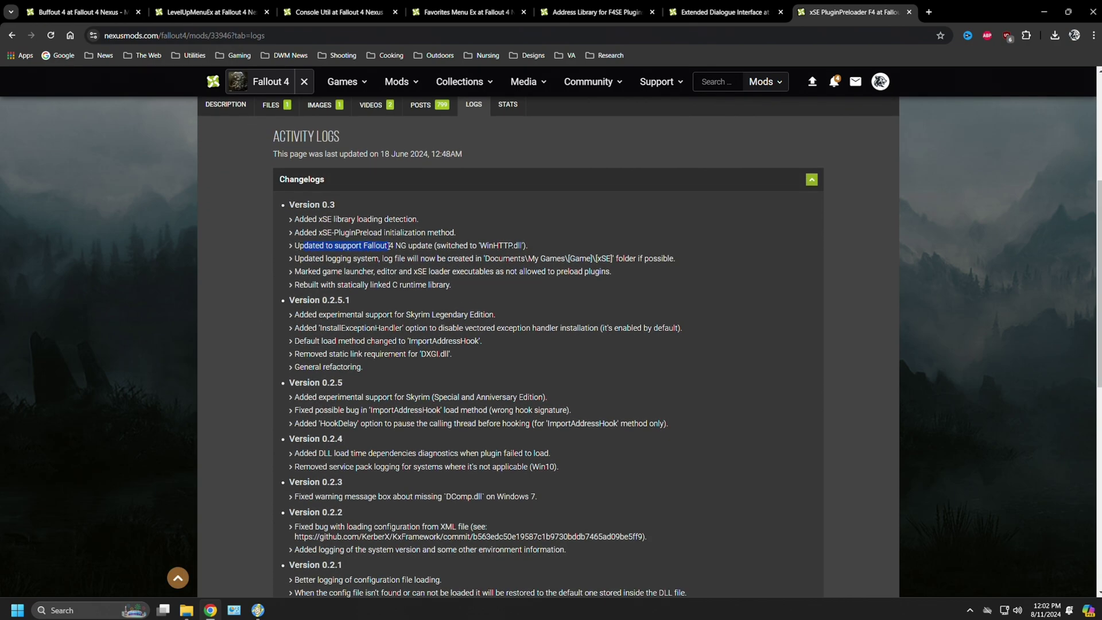
drag(401, 246, 420, 245)
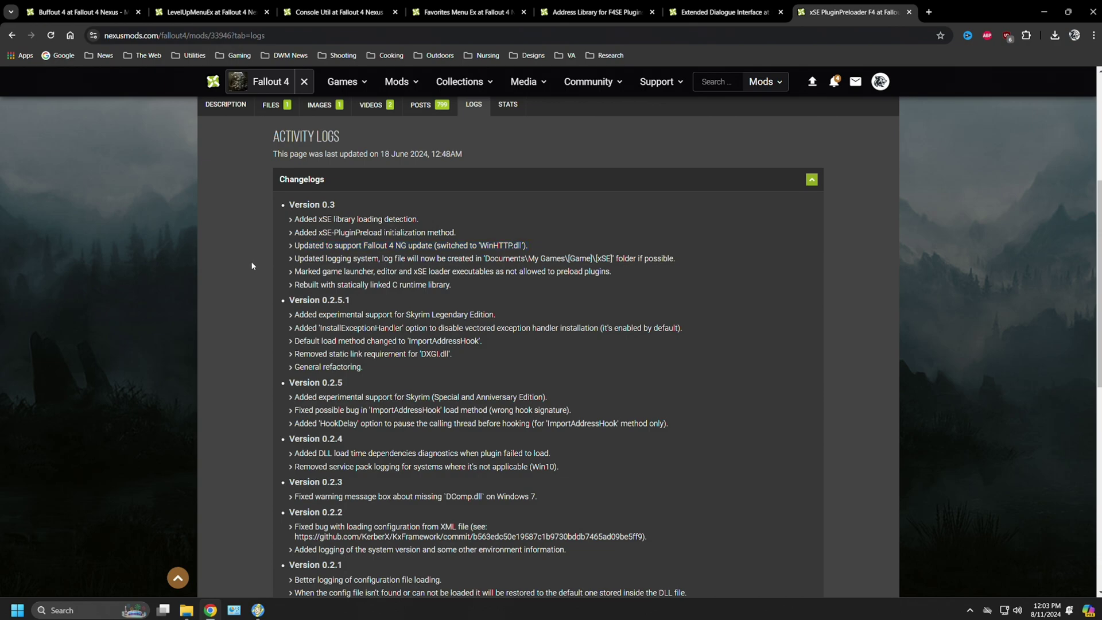
scroll(247, 270, up, 5)
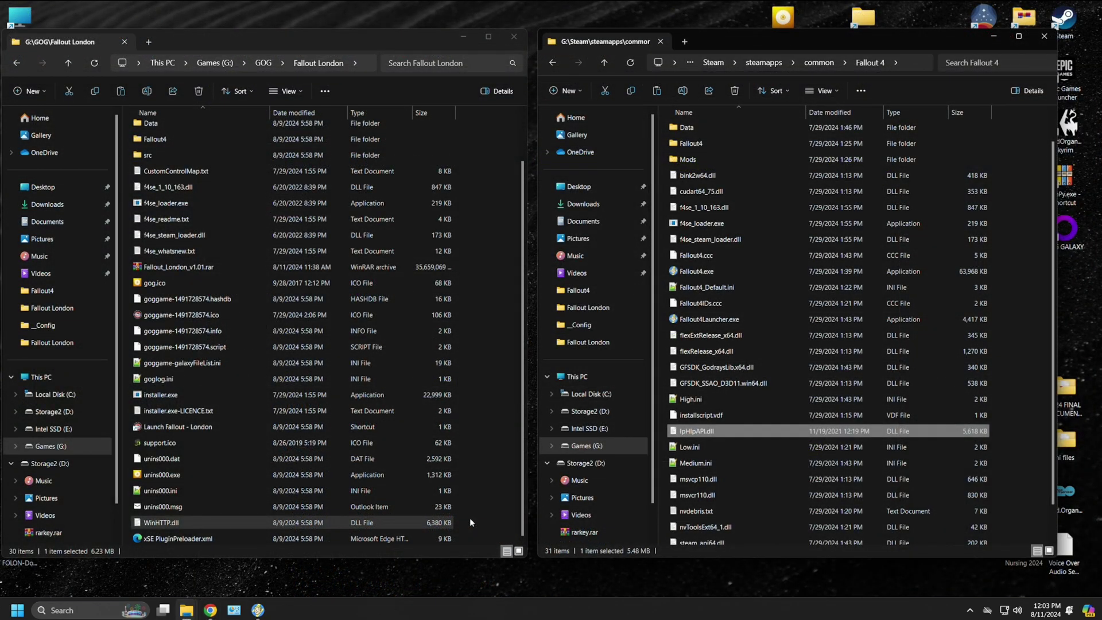
- Select WinHTTP.dll and xSE PluginPreloader.xml in the GOG Fallout London folder and check the DLL's file version
drag(470, 519, 416, 539)
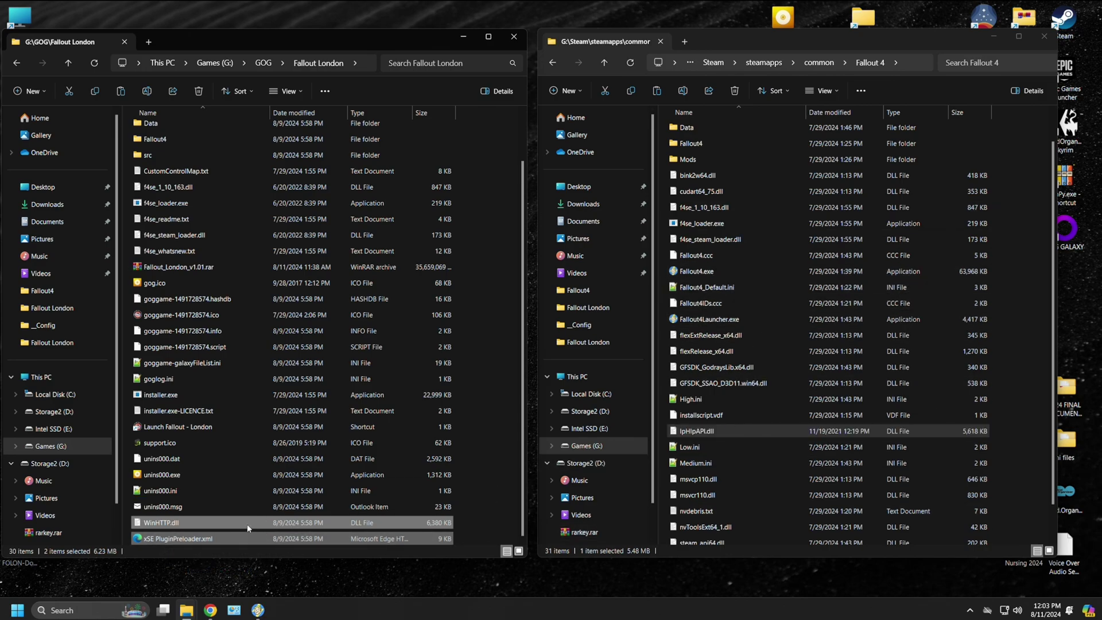
mouse_move(242, 522)
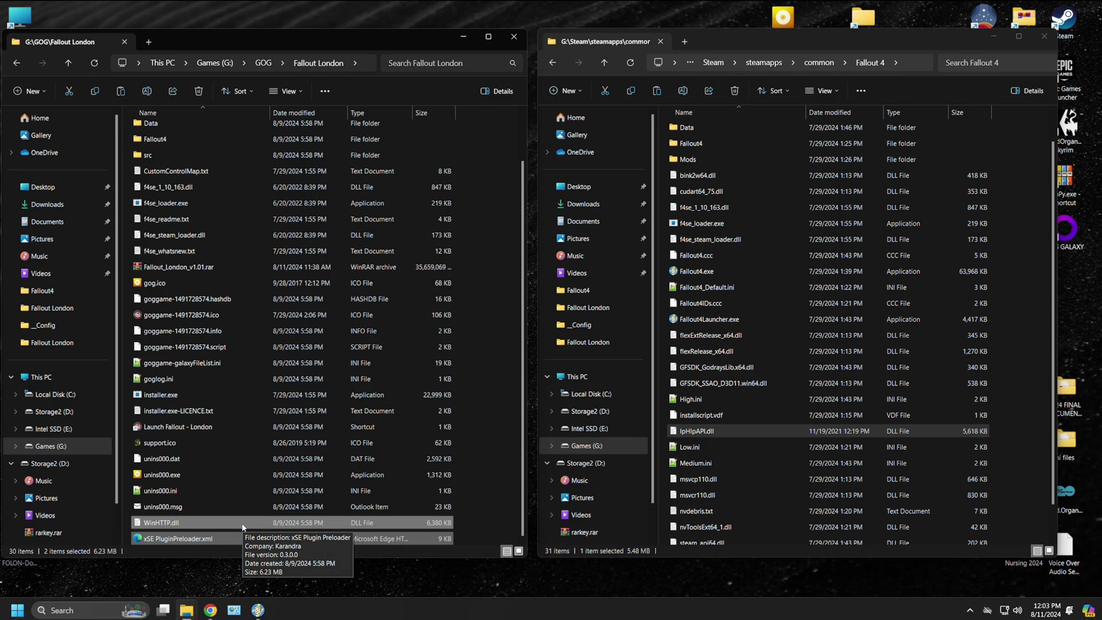
scroll(725, 396, down, 1)
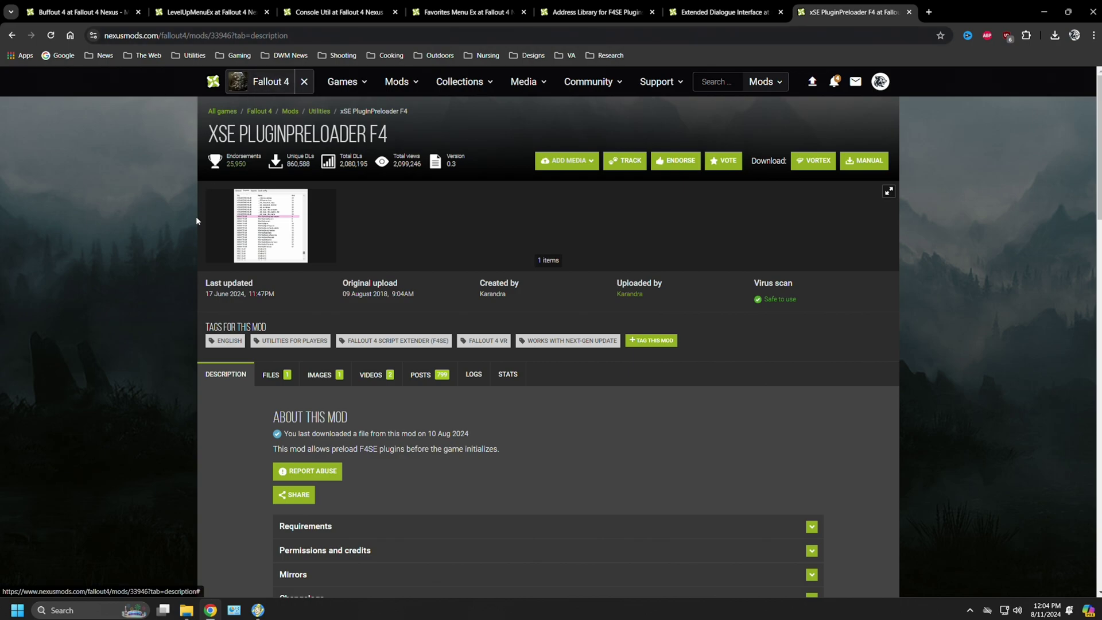
- Expand the xSE PluginPreloader F4 0.2.5.1 entry among the mod's old files on Nexus Mods
click(270, 375)
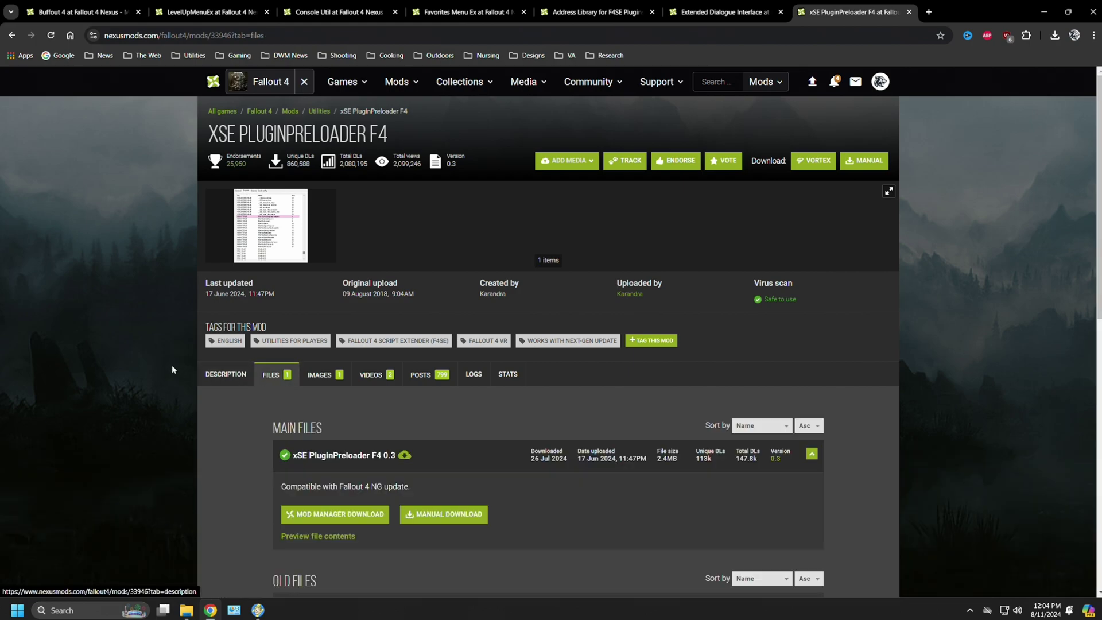
scroll(181, 353, down, 3)
scroll(181, 352, down, 6)
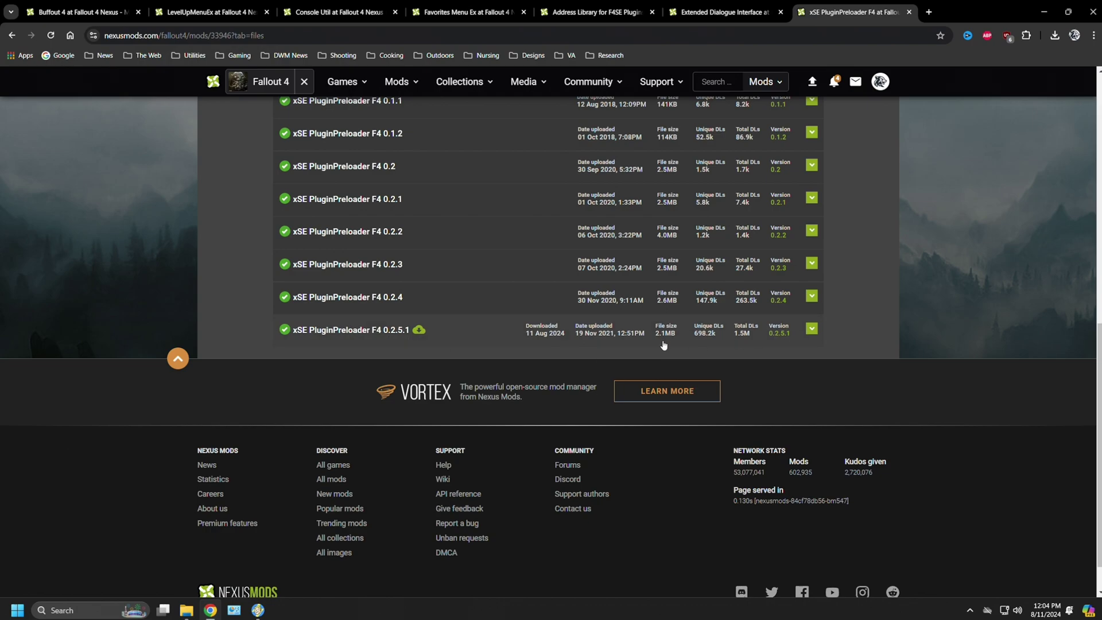
click(811, 329)
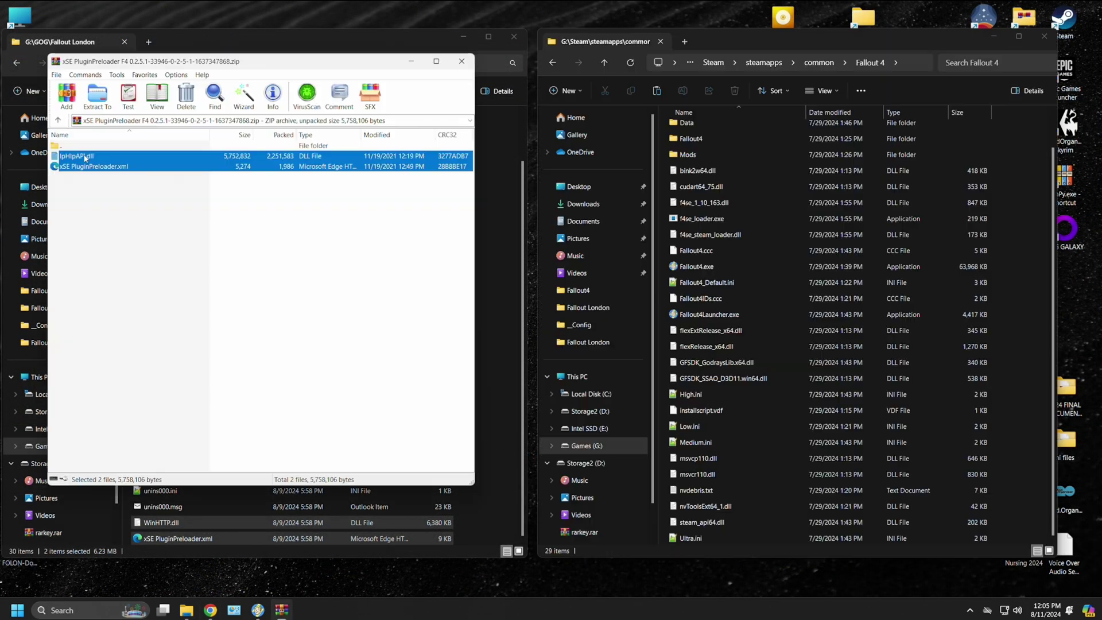
- Extract IpHlpAPI.dll and xSE PluginPreloader.xml from the 0.2.5.1 archive into the Steam Fallout 4 folder, check the DLL's version, and close the archive
drag(80, 159, 1019, 276)
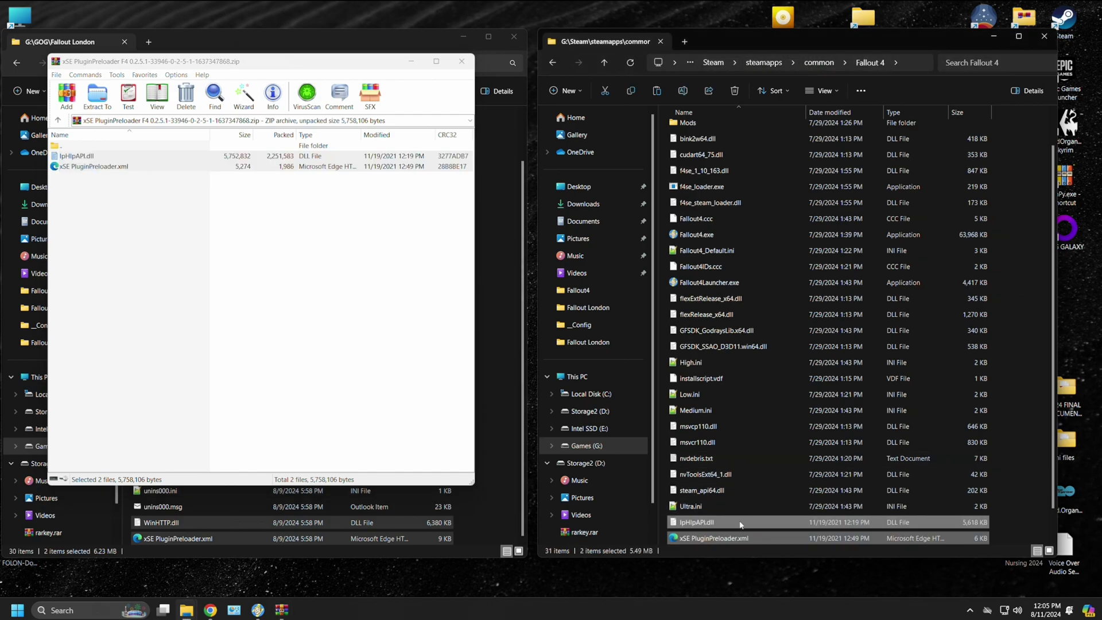
mouse_move(741, 521)
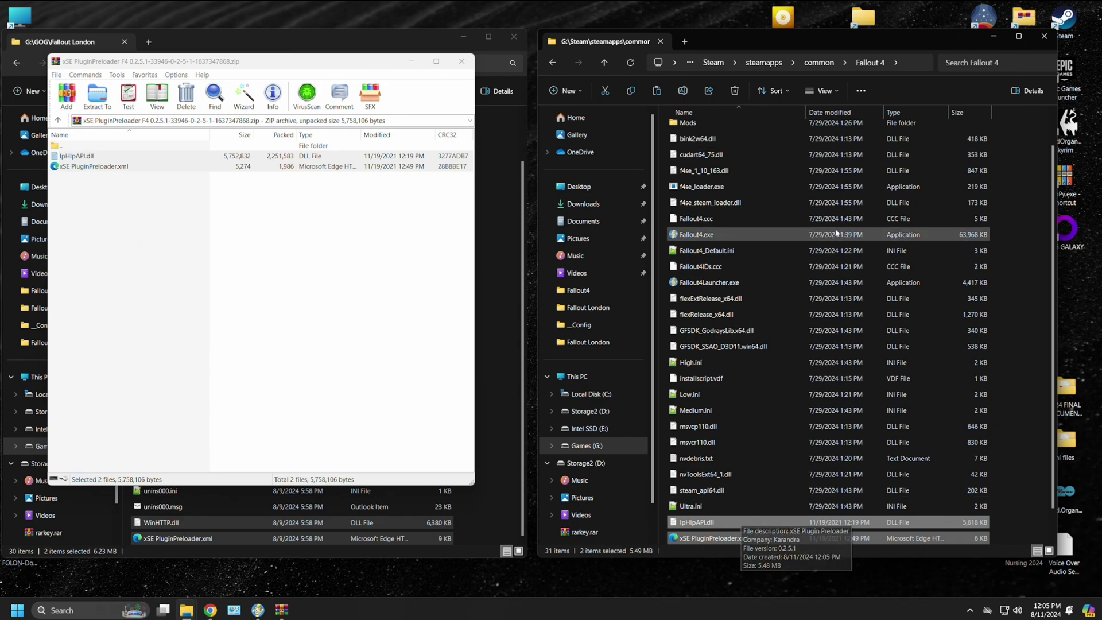
click(459, 61)
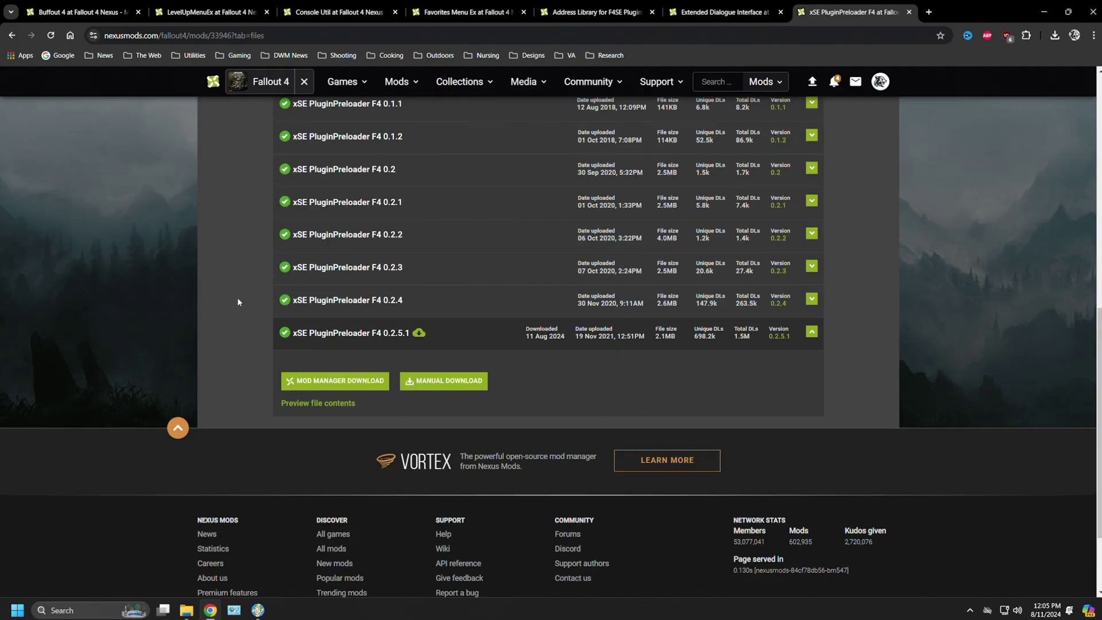
- Return to the xSE PluginPreloader F4 description and read its installation, load method and Q&A sections
scroll(237, 298, up, 5)
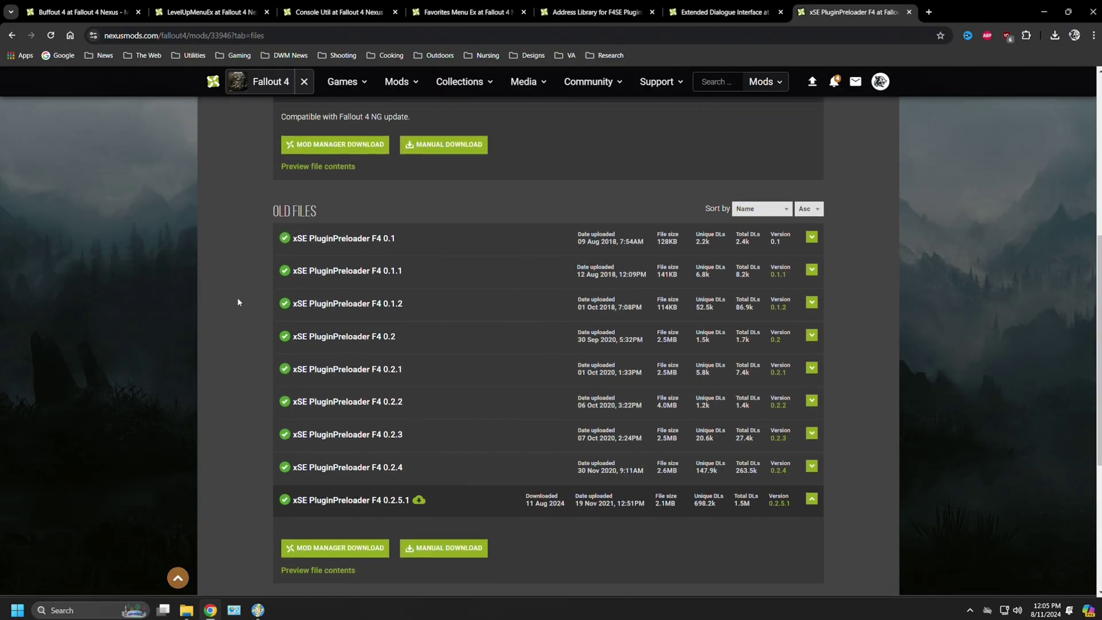
key(alt+Left)
scroll(216, 311, down, 4)
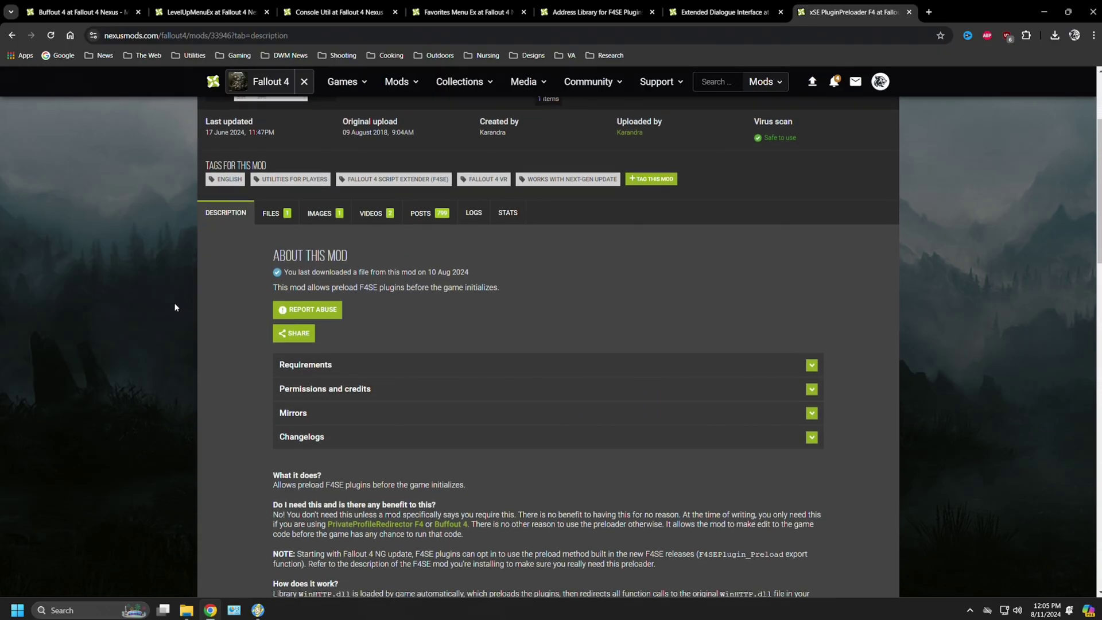
scroll(217, 316, down, 7)
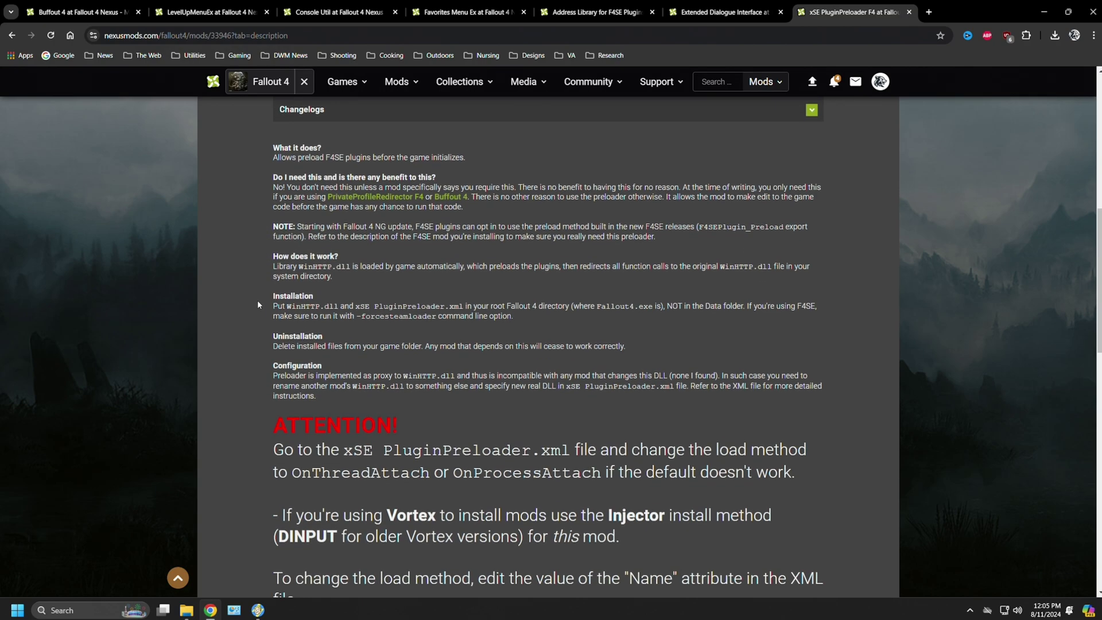
scroll(256, 307, down, 9)
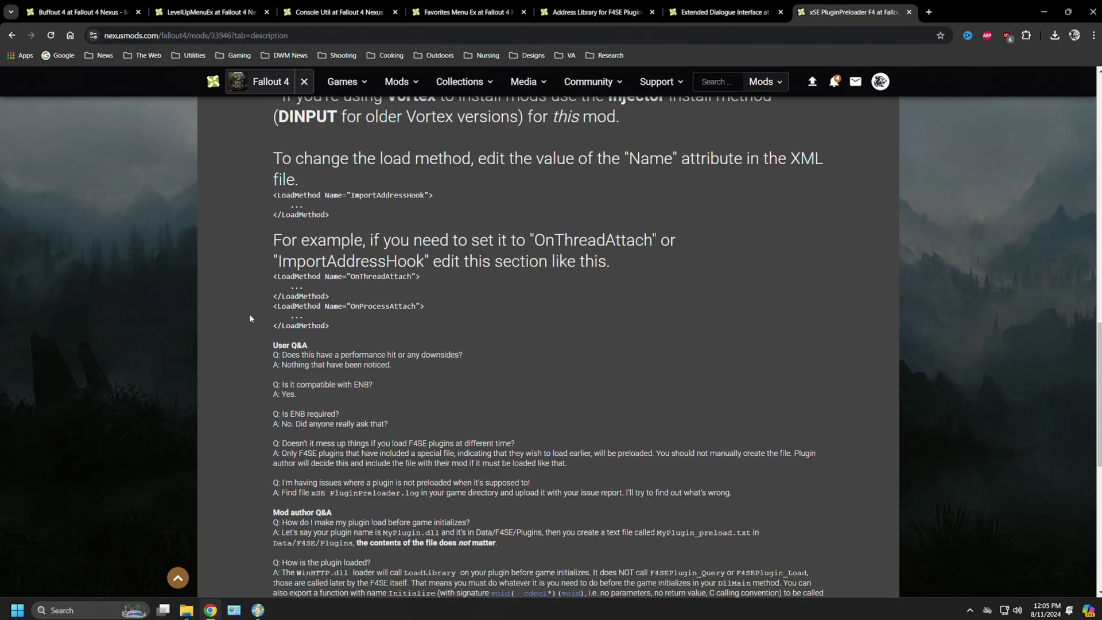
- Read the remaining xSE PluginPreloader F4 description and the mod's posts about manually installing version 0.2.5.1 on a downgraded game
scroll(251, 319, down, 2)
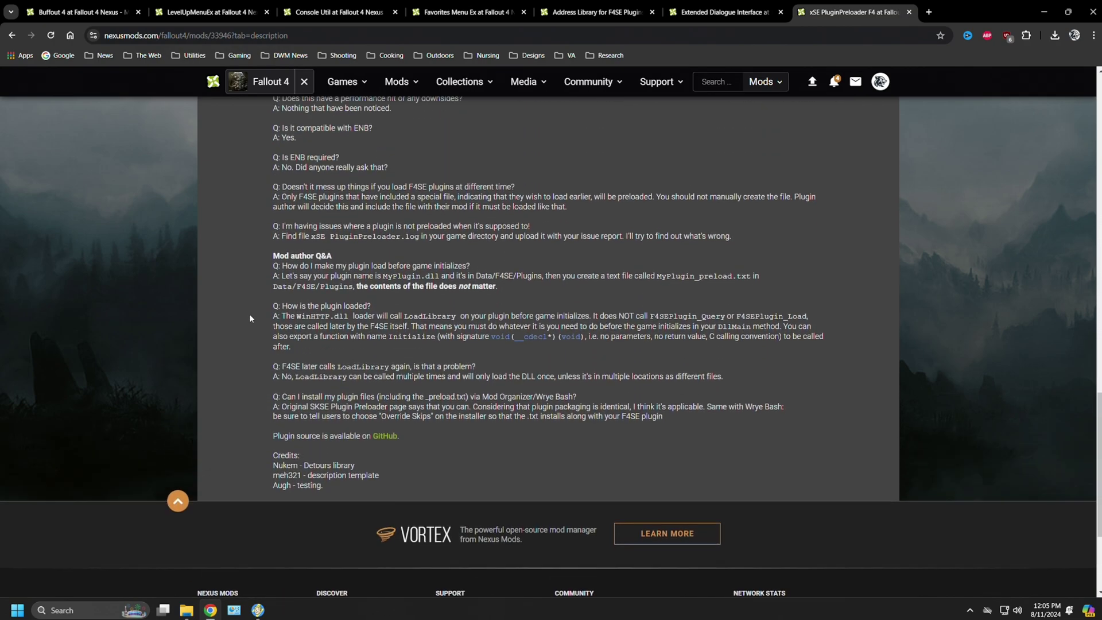
scroll(250, 319, up, 18)
scroll(250, 319, up, 3)
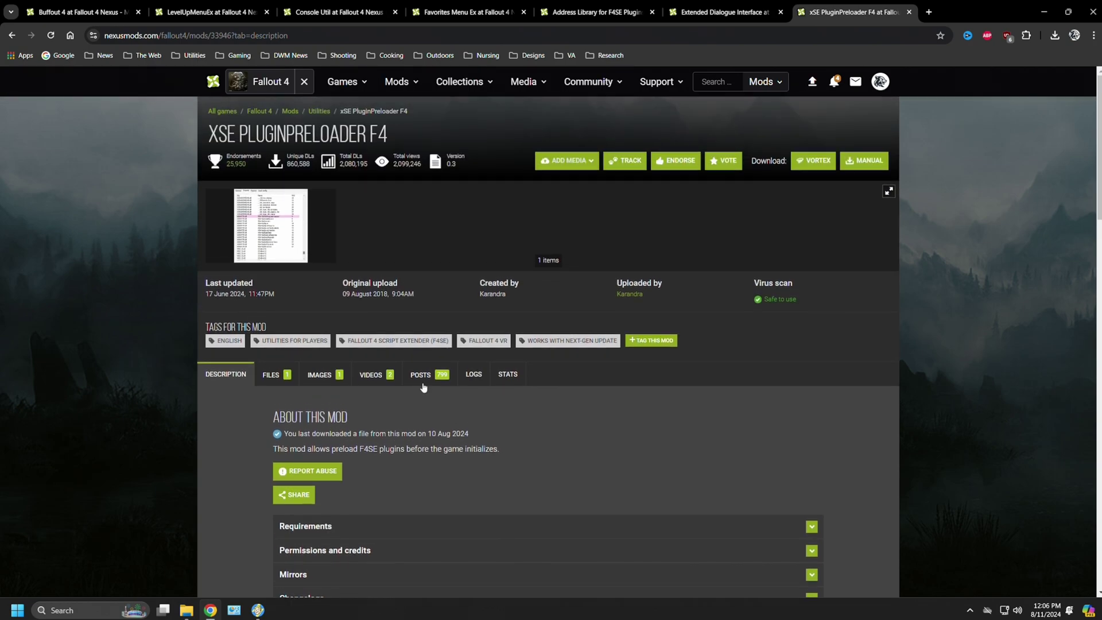
click(439, 370)
scroll(251, 259, down, 10)
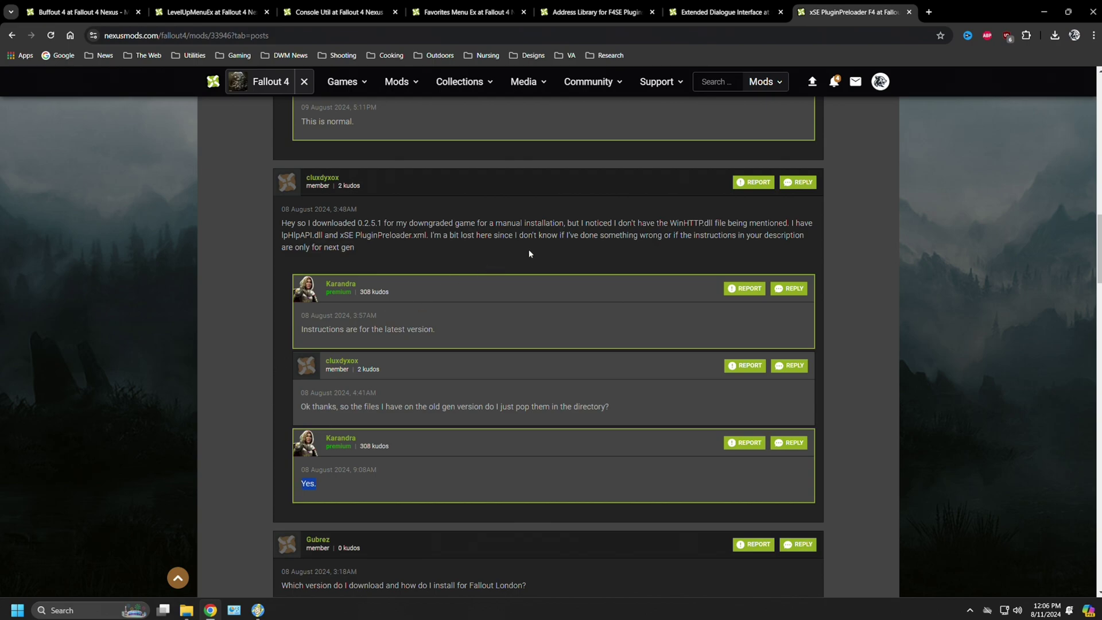
click(253, 284)
scroll(253, 284, up, 5)
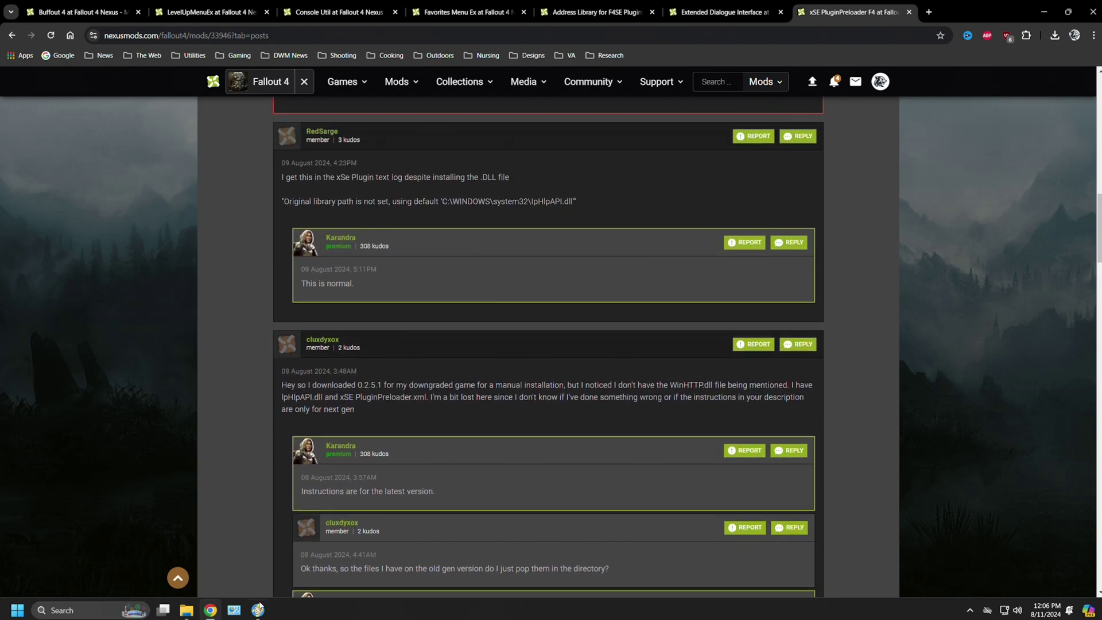
- Switch to Mod Organizer 2 and view the F4SE entry in the executables settings
click(258, 610)
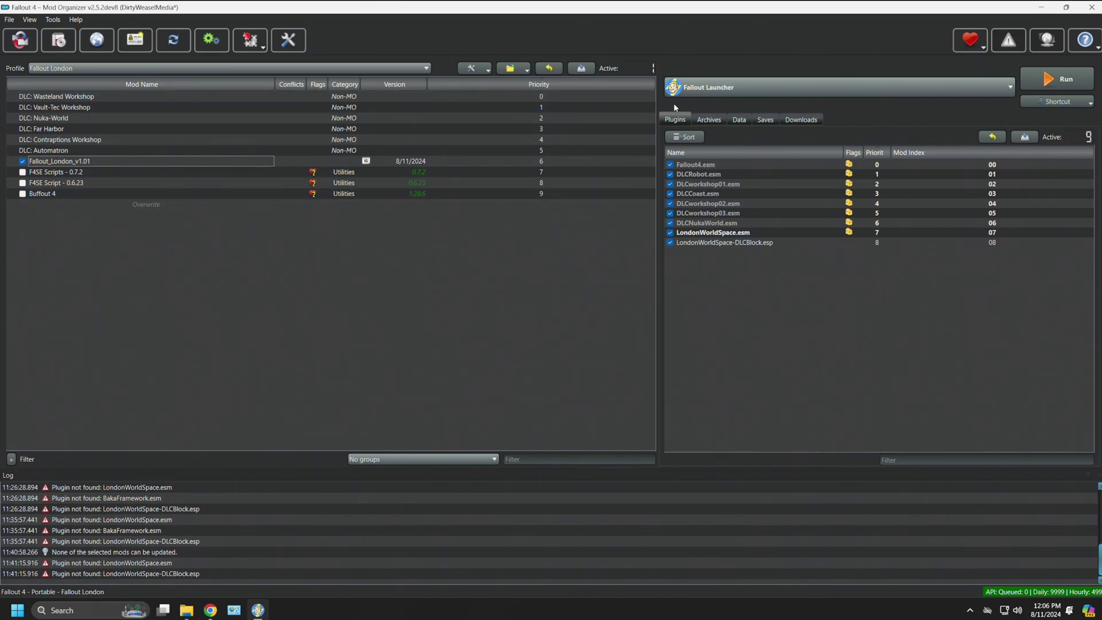
click(211, 39)
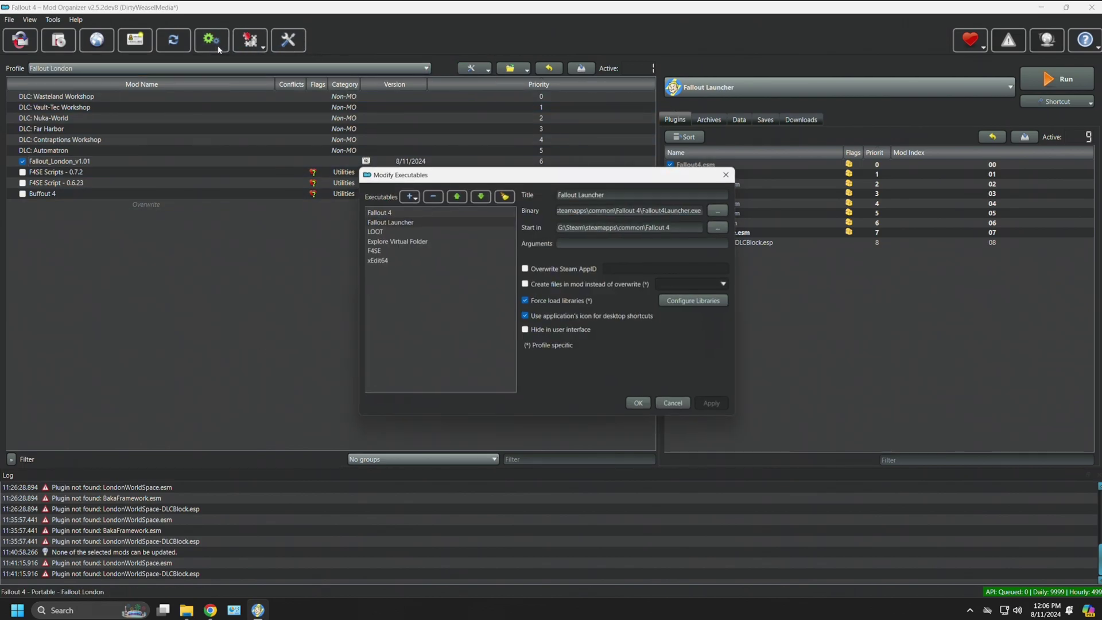
click(391, 253)
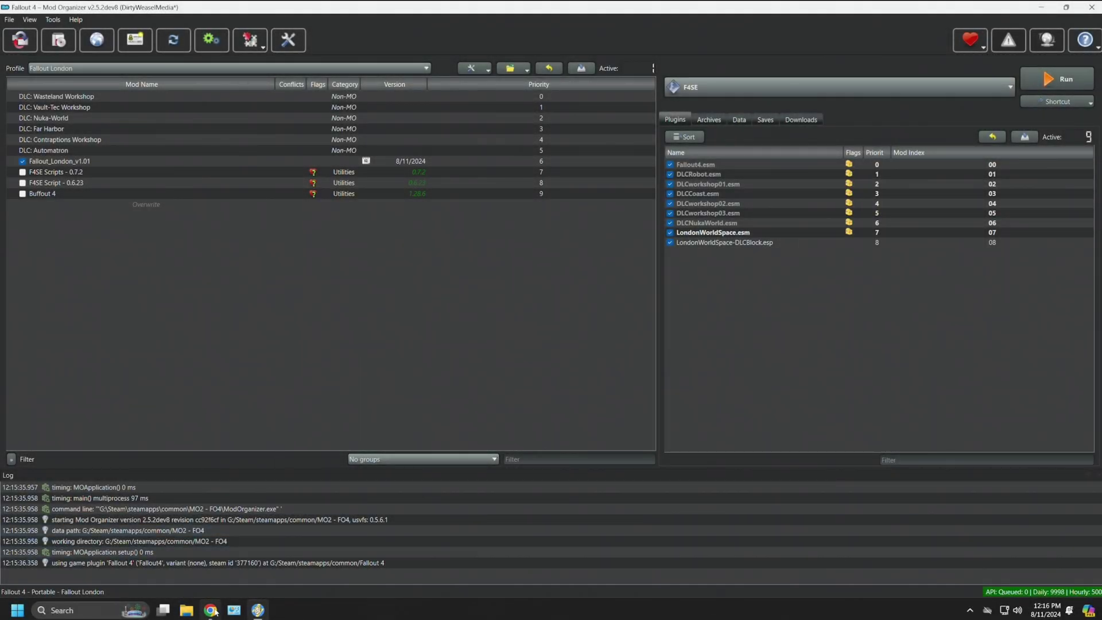
- Switch to the GOG page in Chrome, view the Fallout: London patch to V1.01 among the offline installers, and minimize the open windows
mouse_move(215, 612)
click(220, 577)
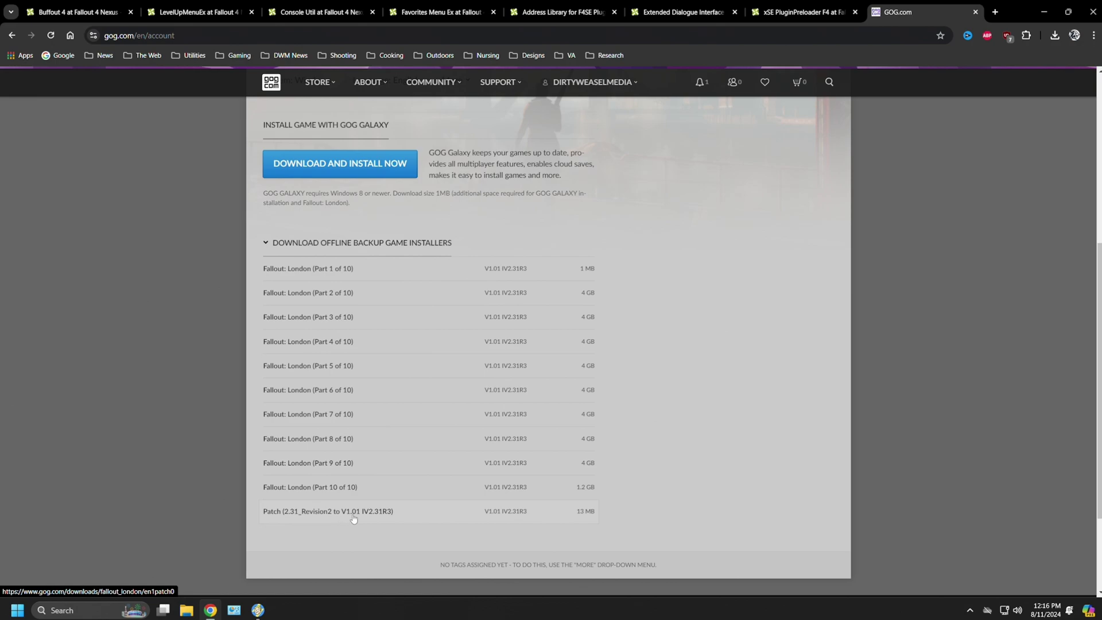
click(1039, 10)
click(1040, 8)
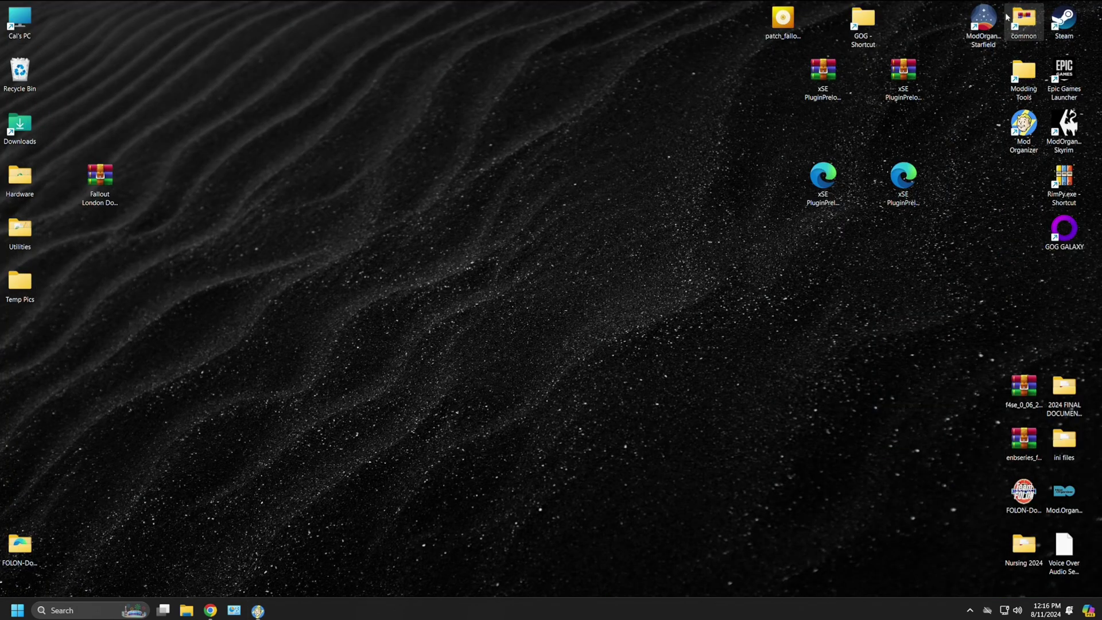
- Run the downloaded Fallout: London patch from 2.31_Revision2 to V1.01 on the desktop and close the GOG Patcher
click(780, 25)
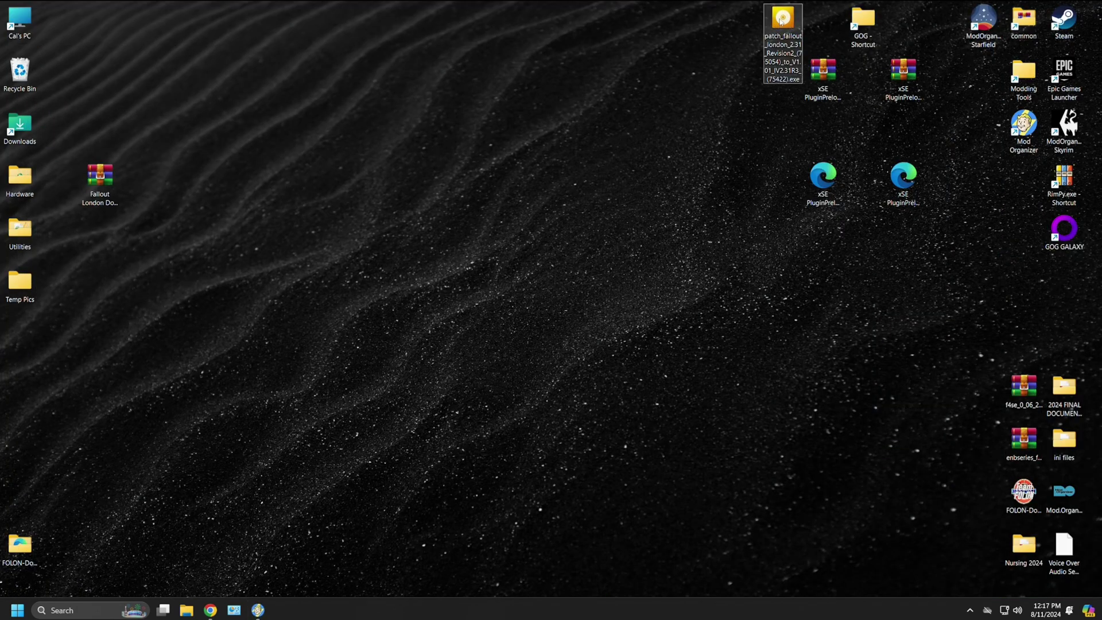
double_click(781, 21)
click(514, 401)
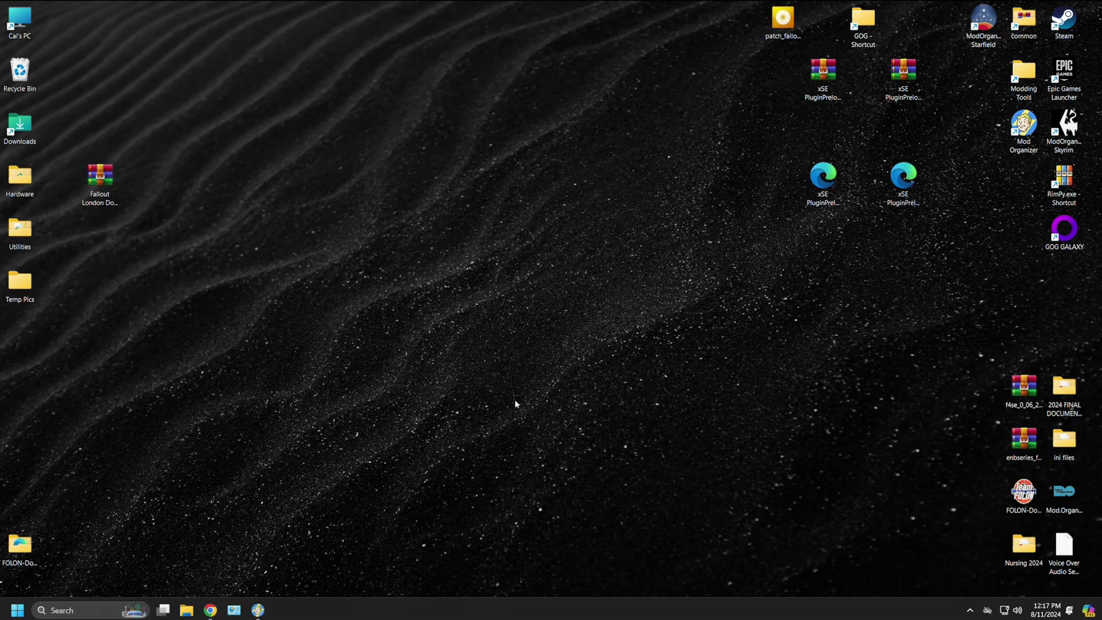
key(Return)
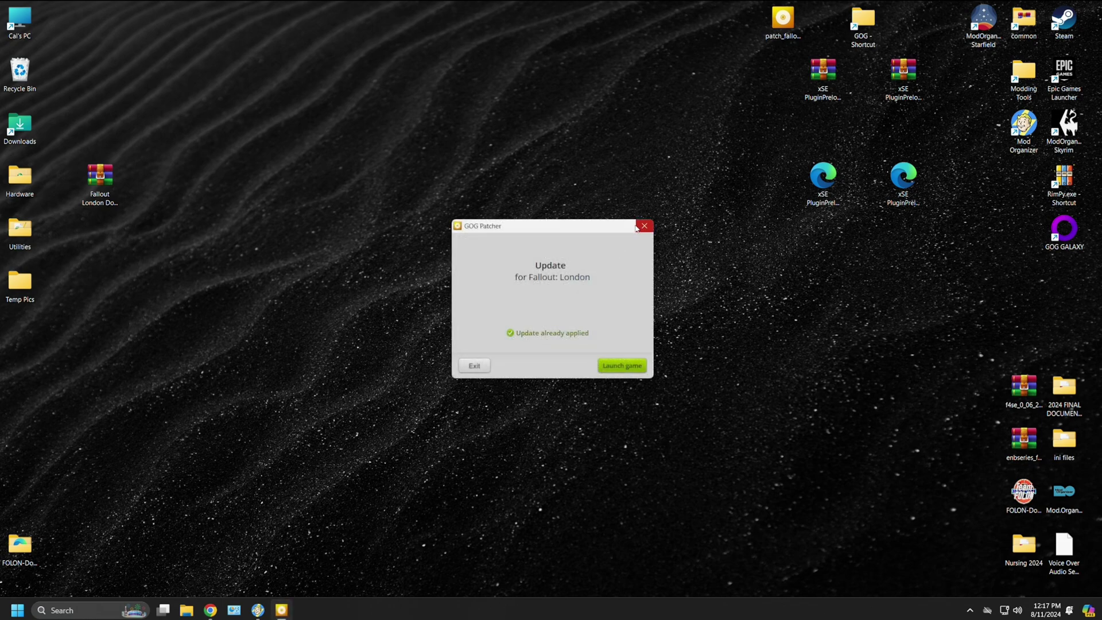
- Open the Data folder of the GOG Fallout London installation and run LondonWorldSpace - ClearUp.bat
double_click(862, 23)
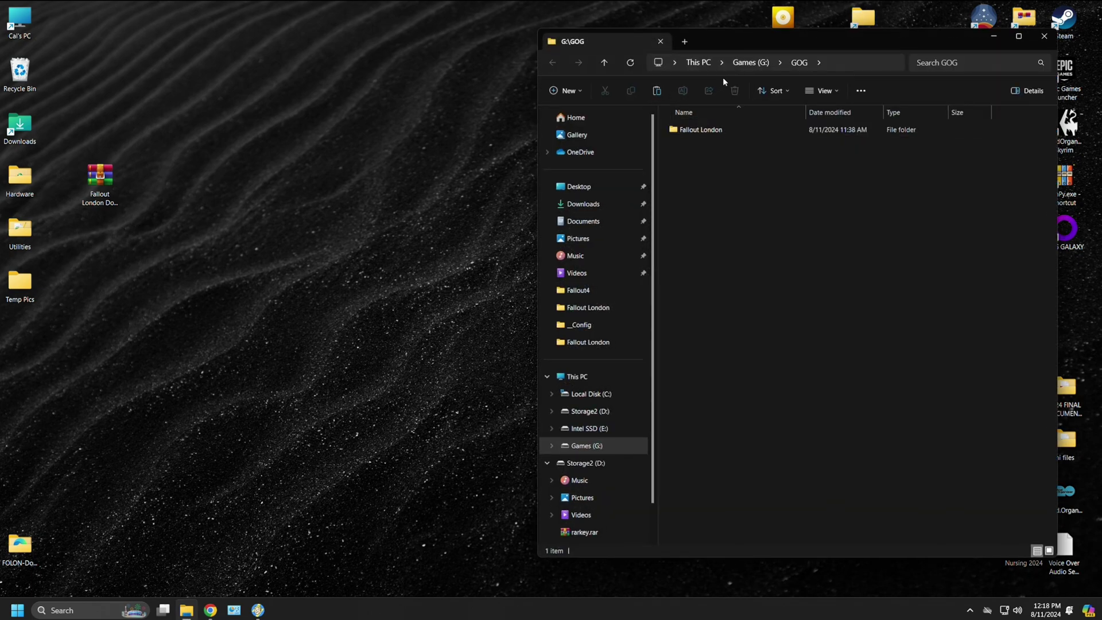
double_click(735, 128)
click(732, 129)
scroll(770, 236, down, 1)
scroll(746, 172, up, 1)
double_click(735, 176)
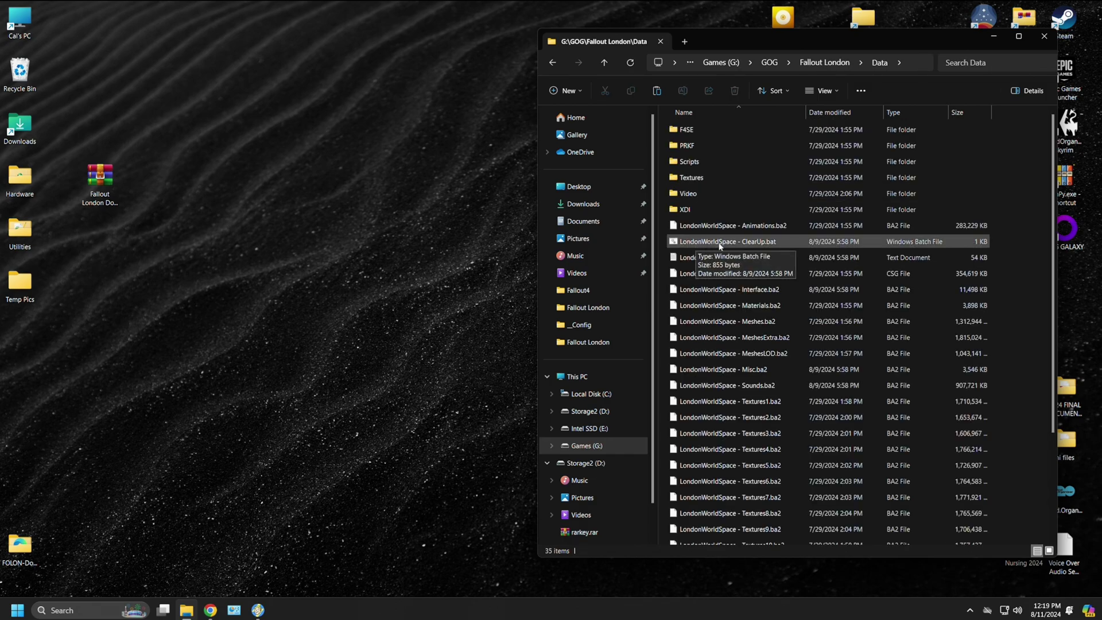
double_click(761, 247)
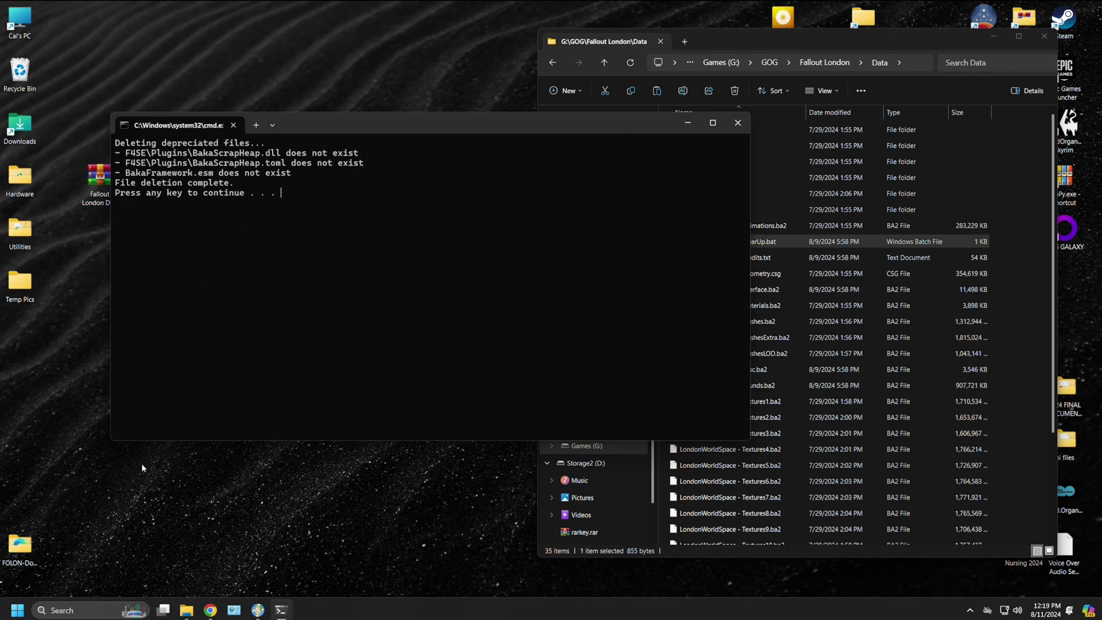
- Check the plugins belonging to Fallout_London_v1.01 in Mod Organizer 2, and close the clean-up script's command window
click(258, 610)
click(88, 162)
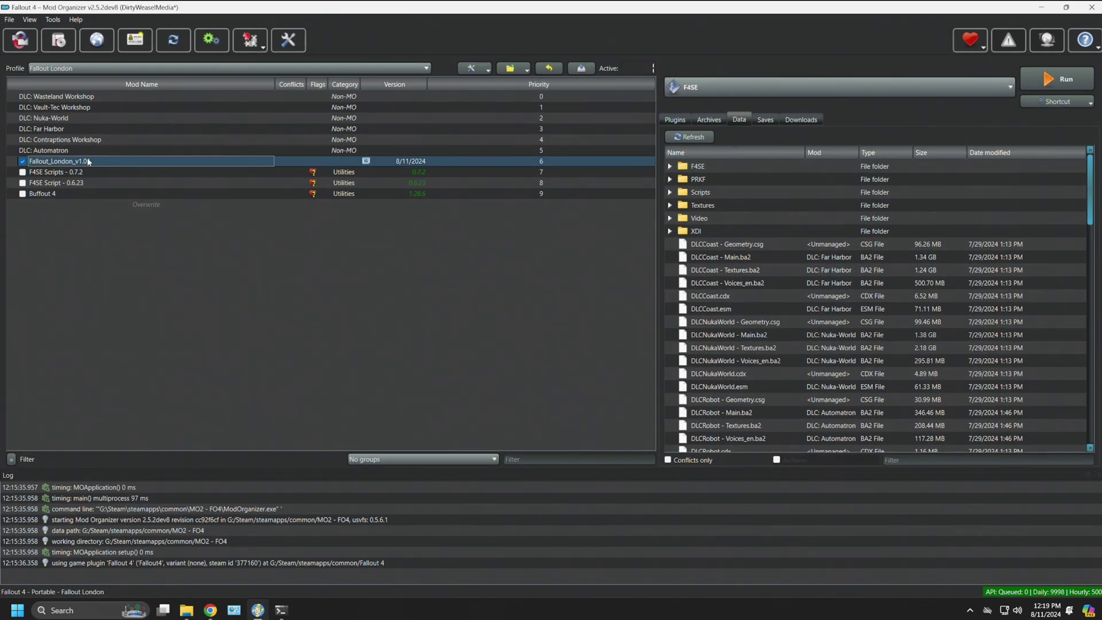
click(665, 122)
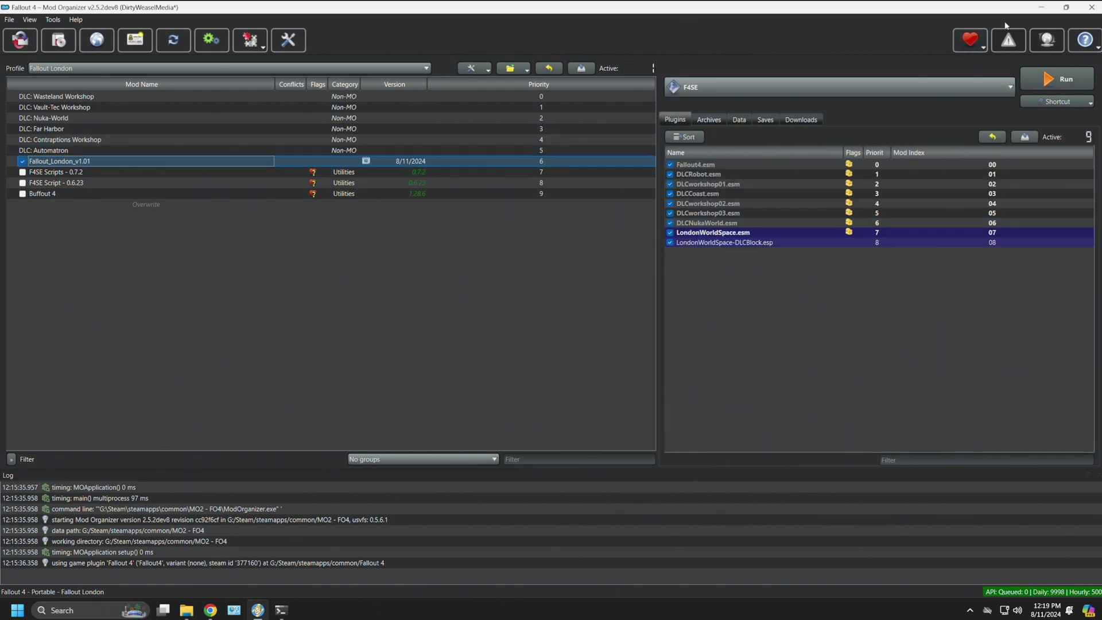
click(1040, 10)
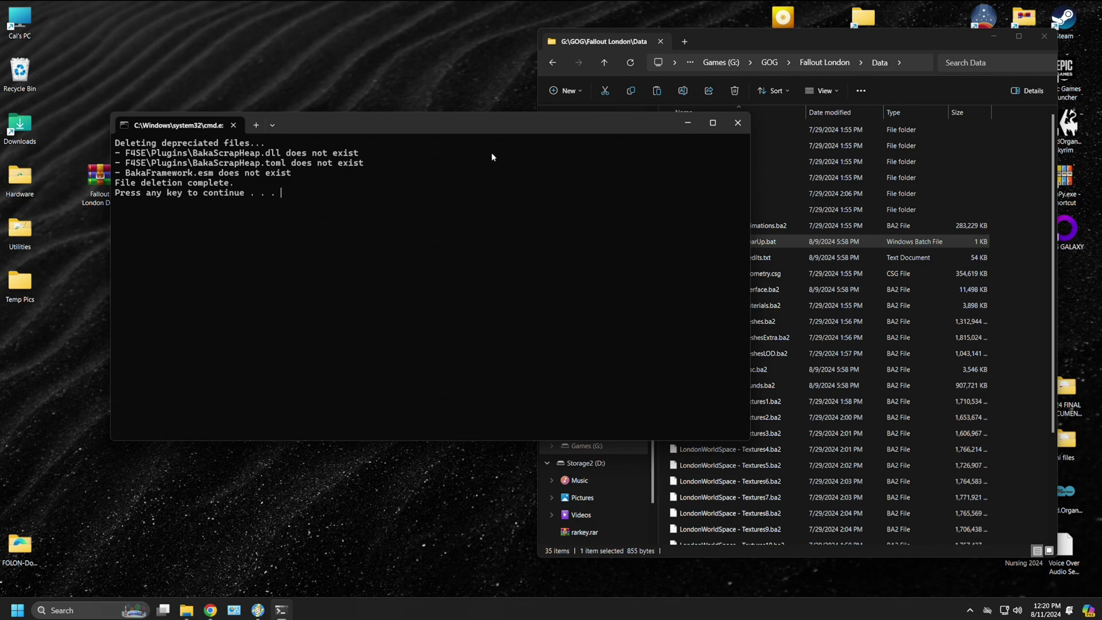
click(737, 122)
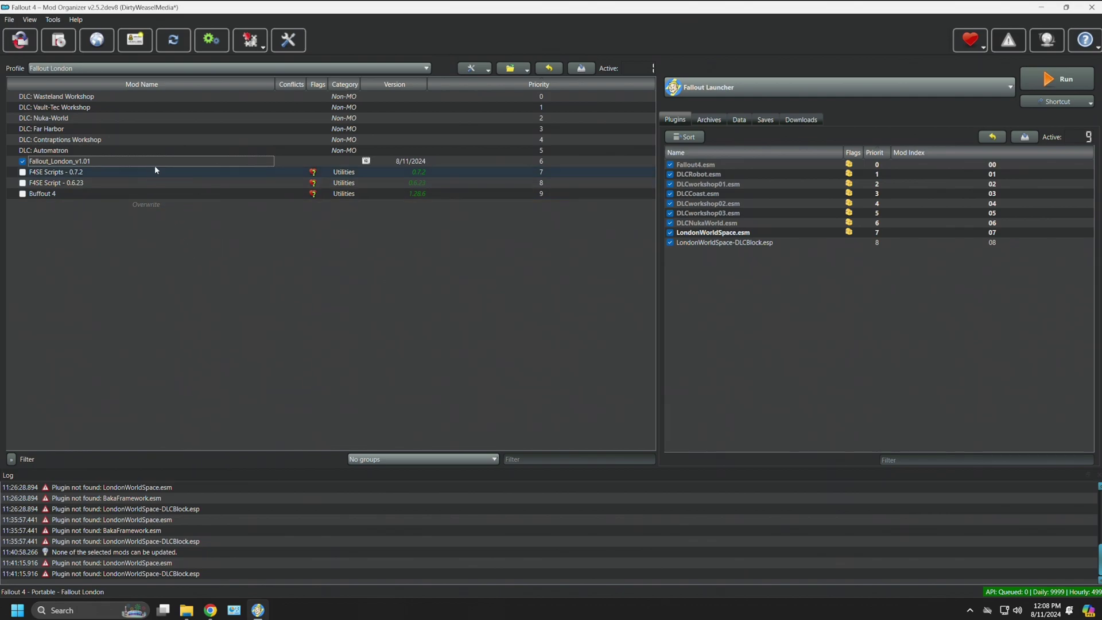
- Check the Fallout_London_v1.01 plugins and inspect the files in the virtual data's F4SE\plugins folder
click(153, 162)
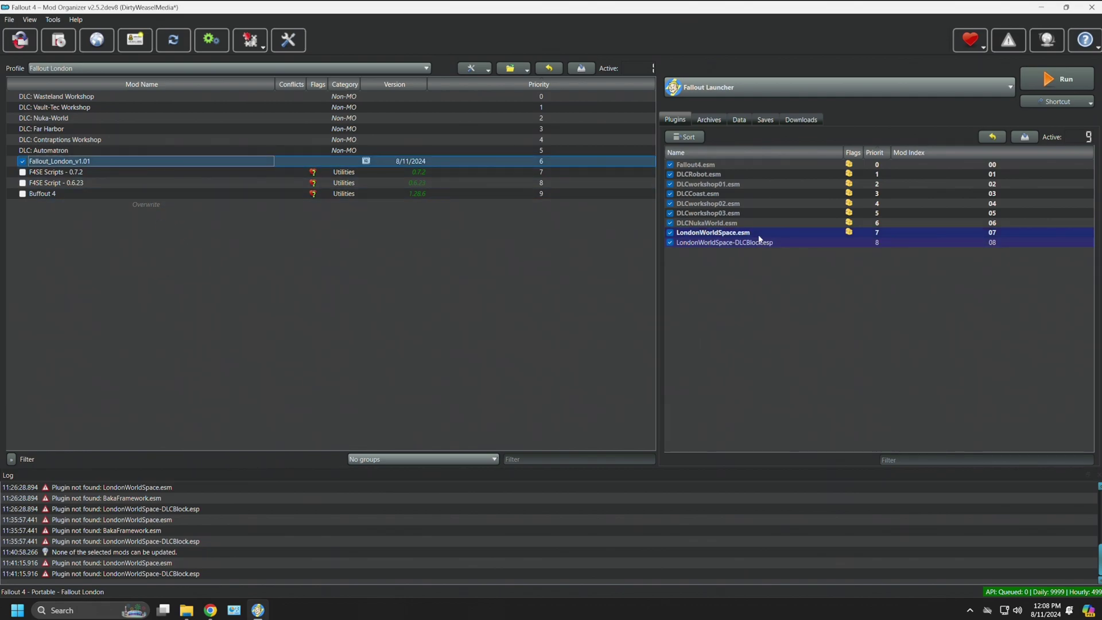
click(740, 119)
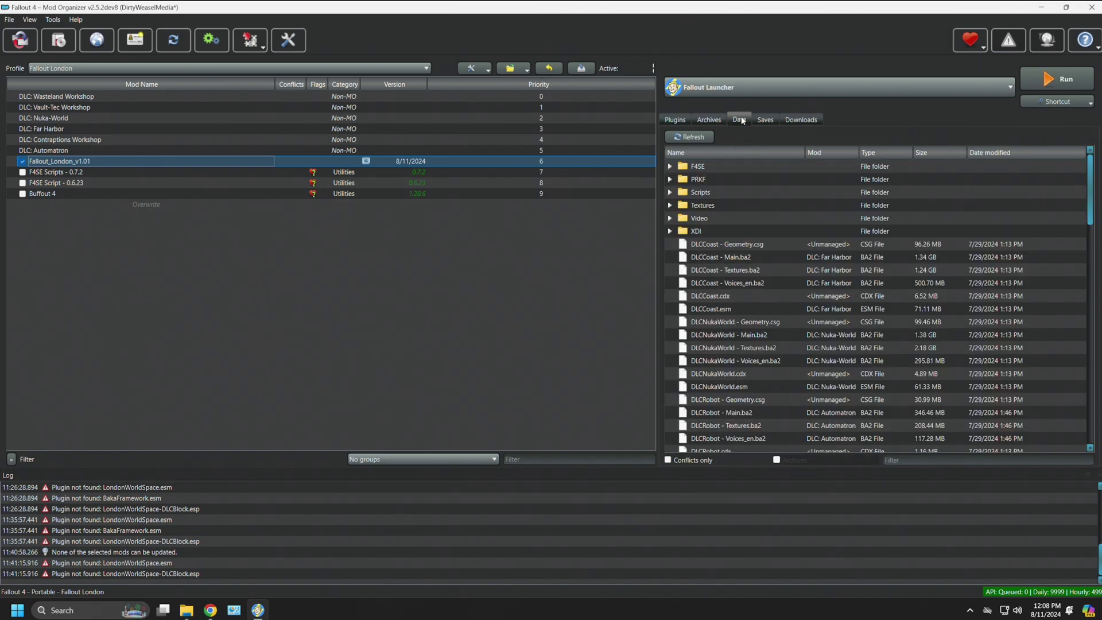
click(670, 167)
click(681, 180)
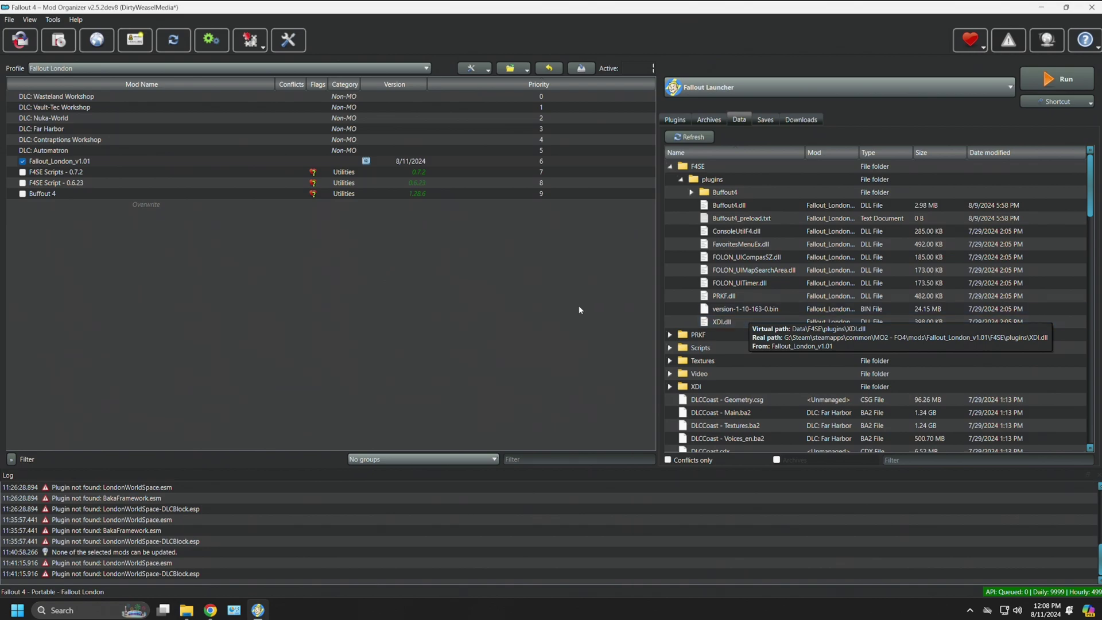
click(491, 309)
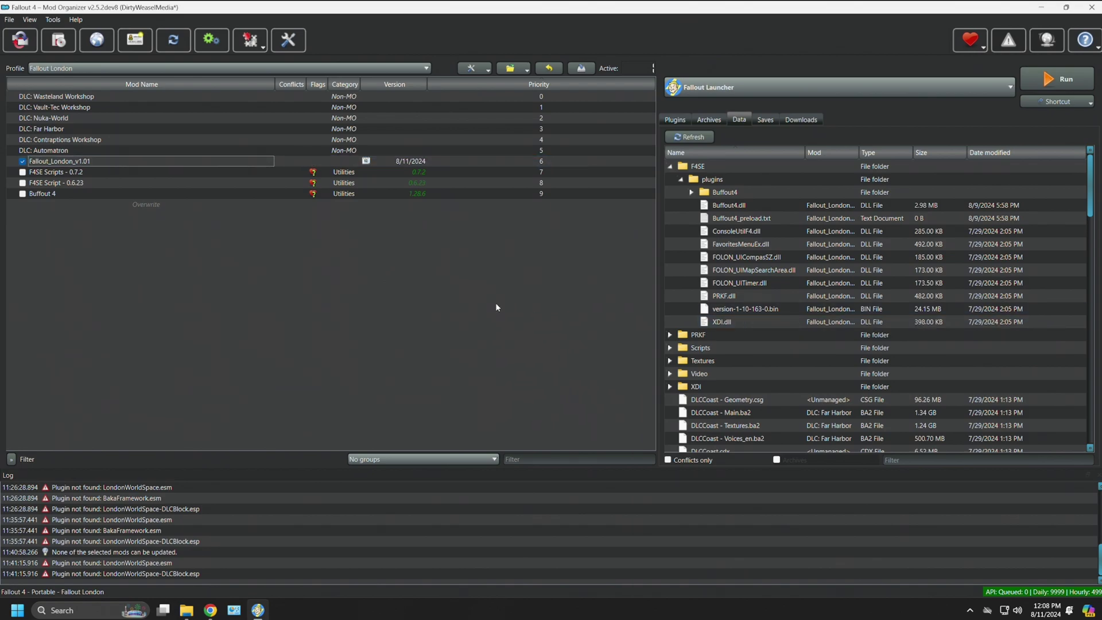
- Return to the plugin list, set F4SE as the executable and launch the game
click(675, 120)
click(791, 81)
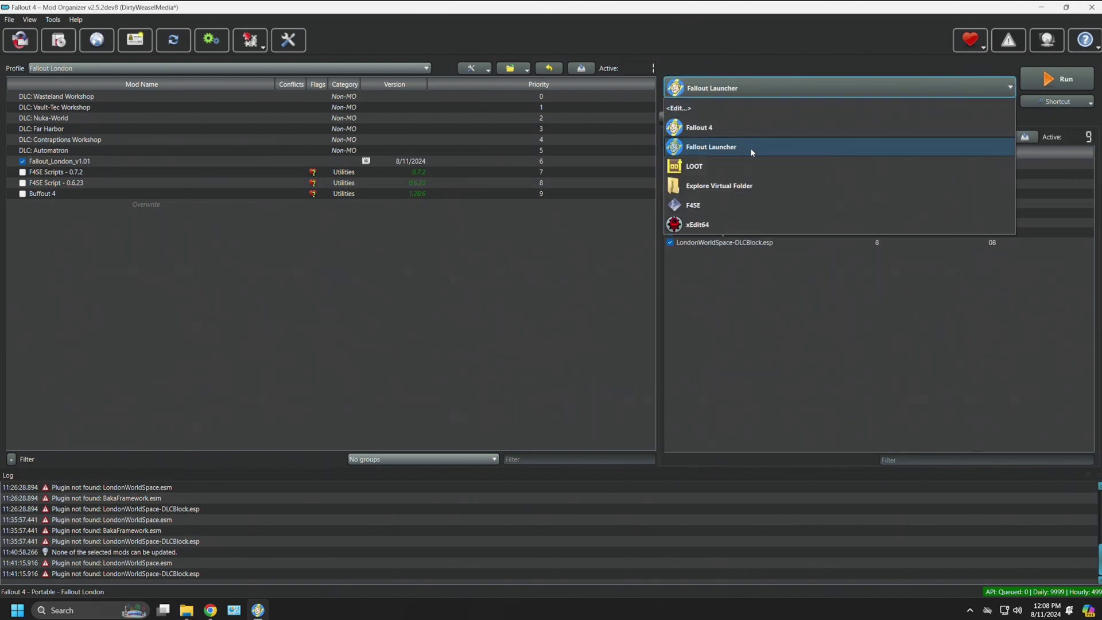
click(729, 206)
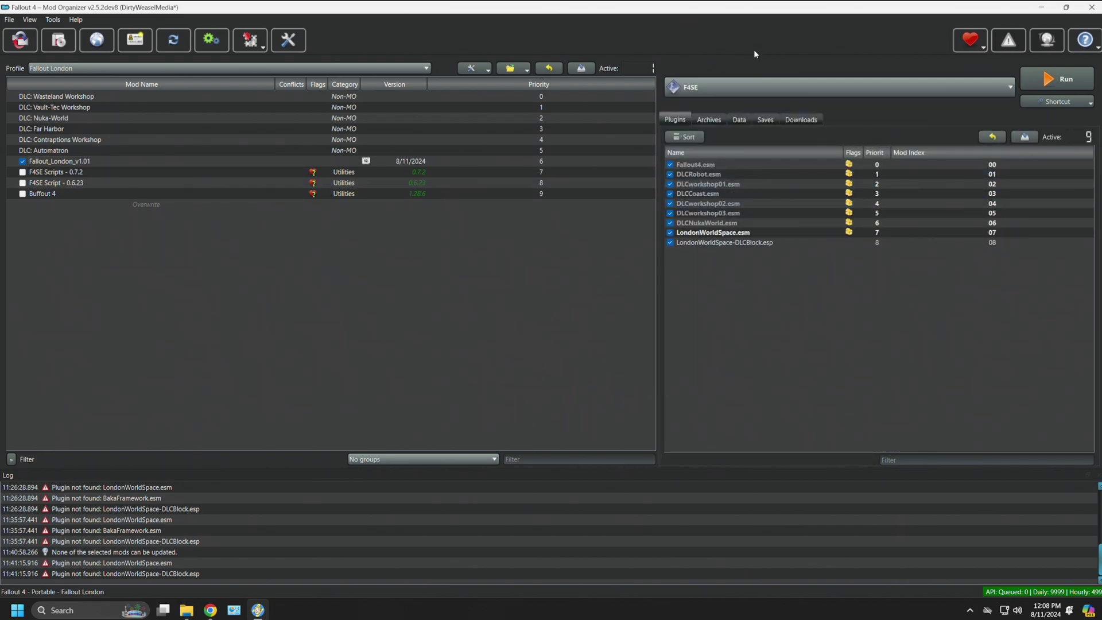
click(1038, 75)
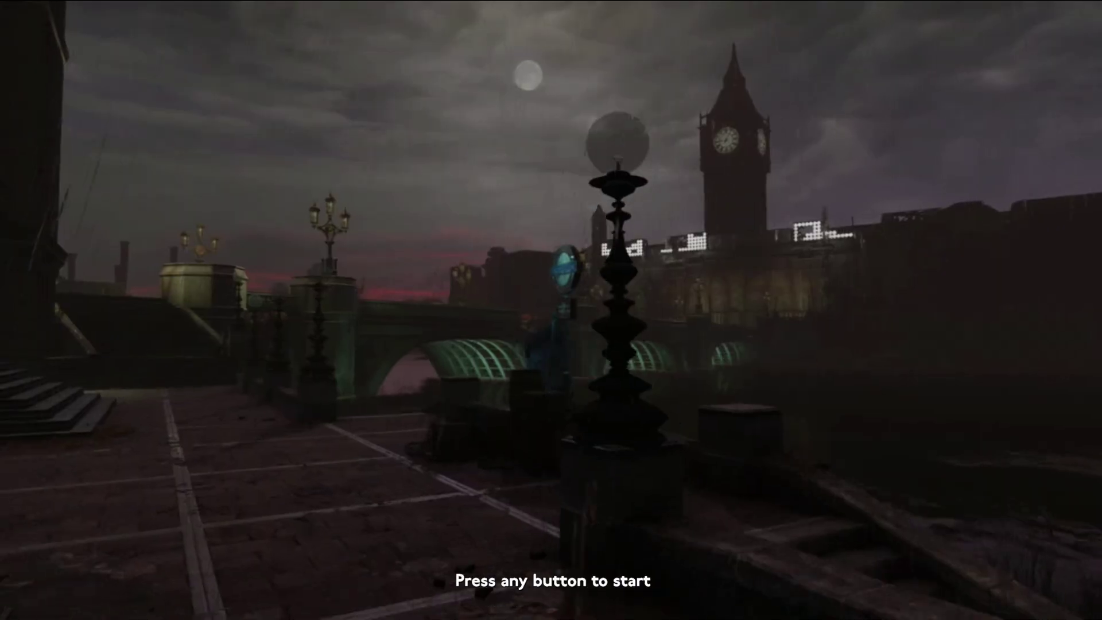
- Enter the game's audio settings, lower the Music volume to about a third, reduce the Master volume, and return to the main menu
click(560, 318)
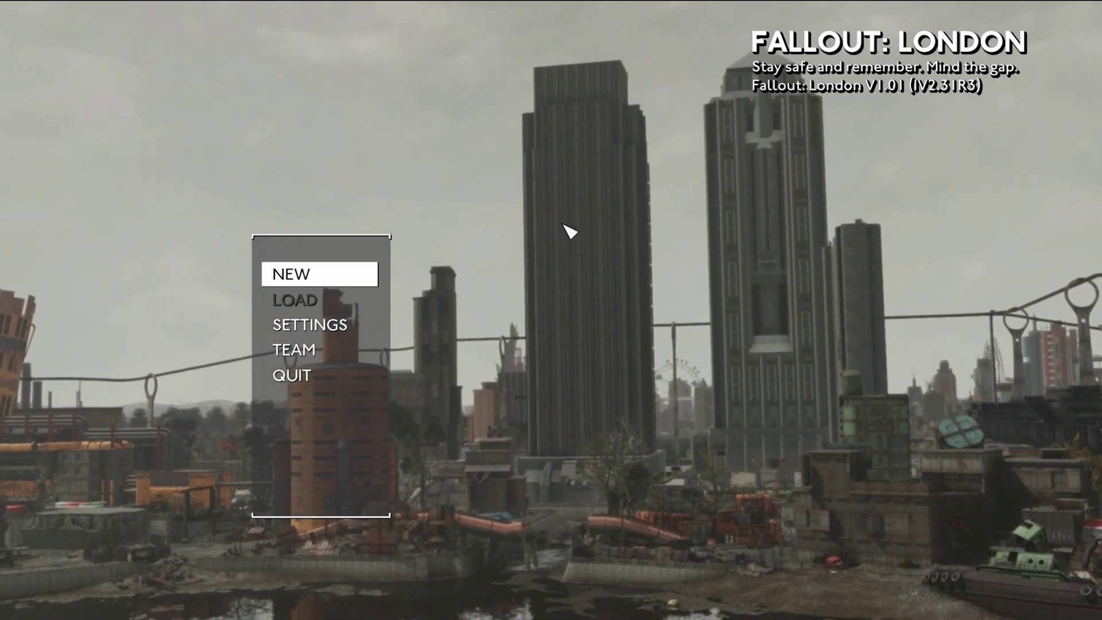
click(348, 326)
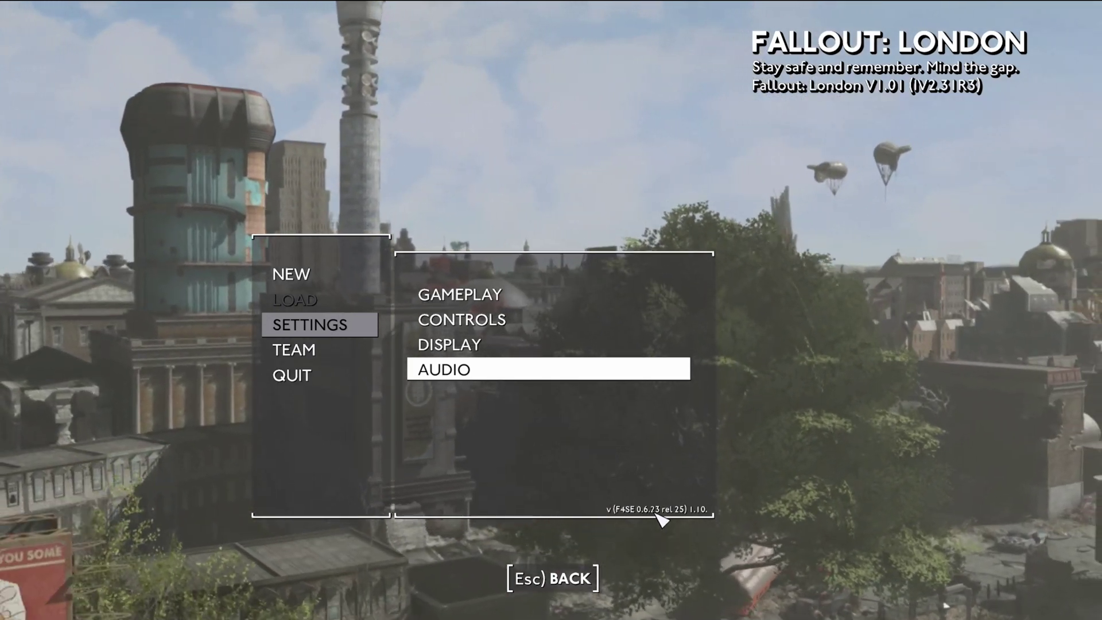
click(514, 370)
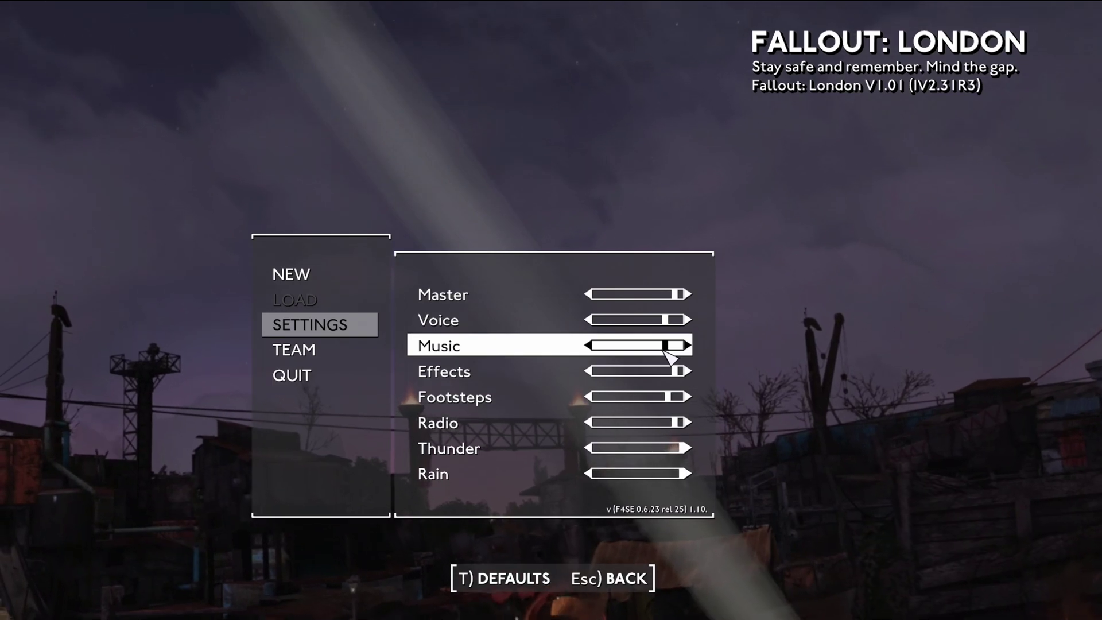
drag(662, 347, 626, 348)
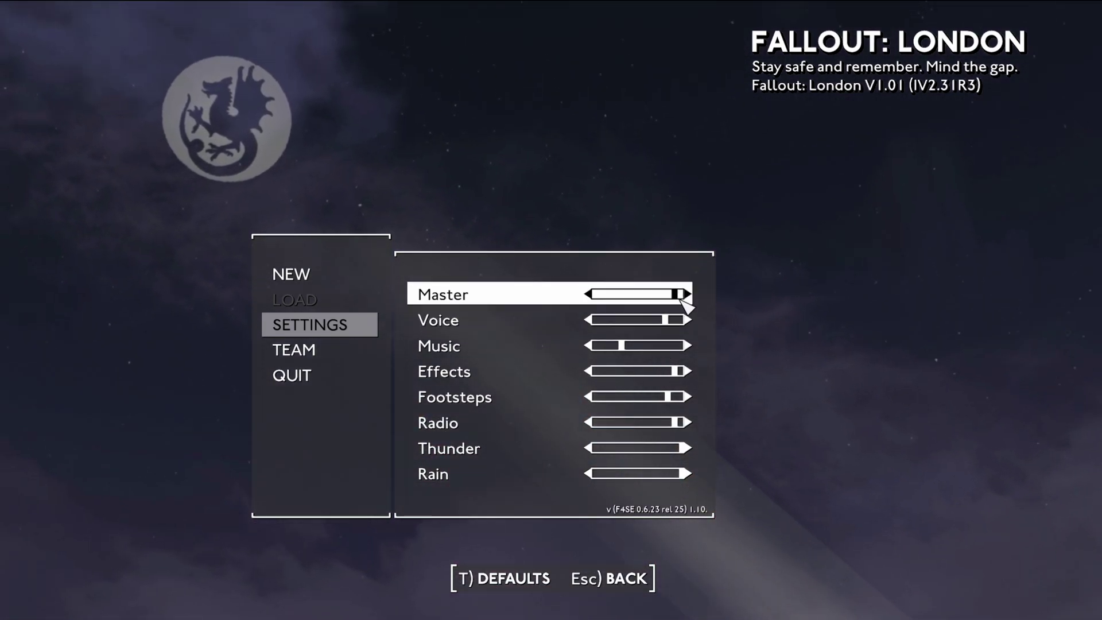
drag(659, 294, 626, 296)
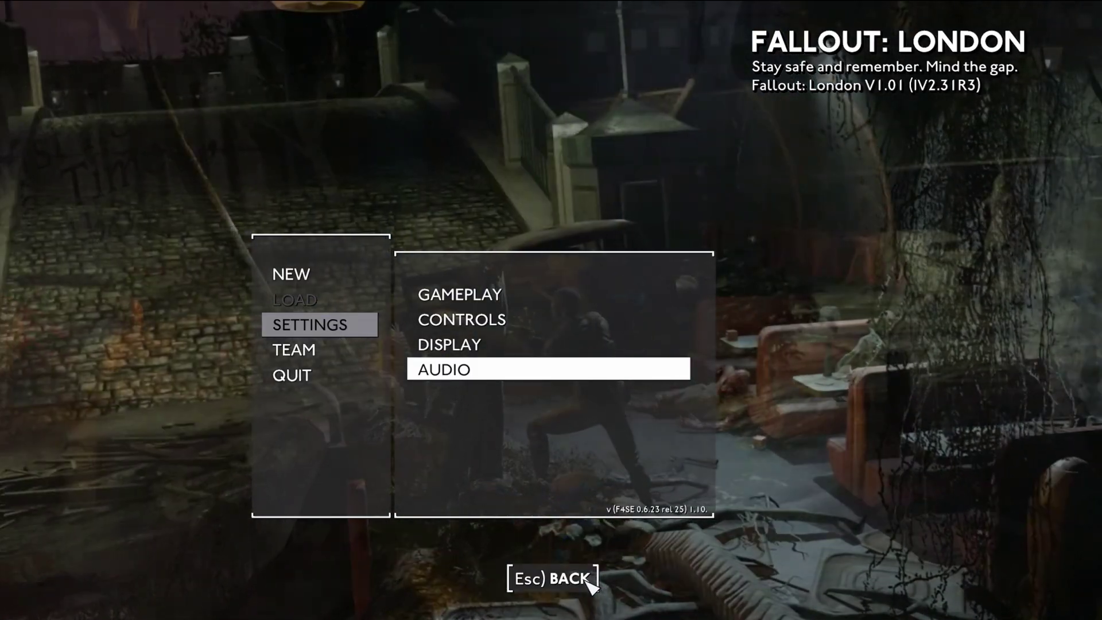
key(Escape)
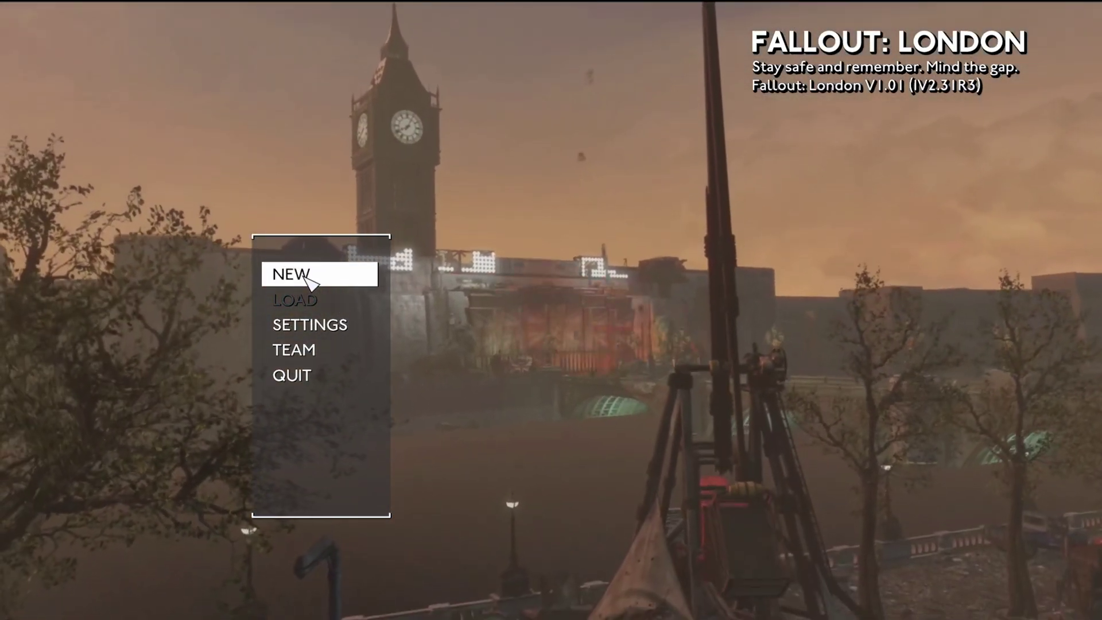
- Start a new Fallout: London game and proceed to the body type selection
click(308, 280)
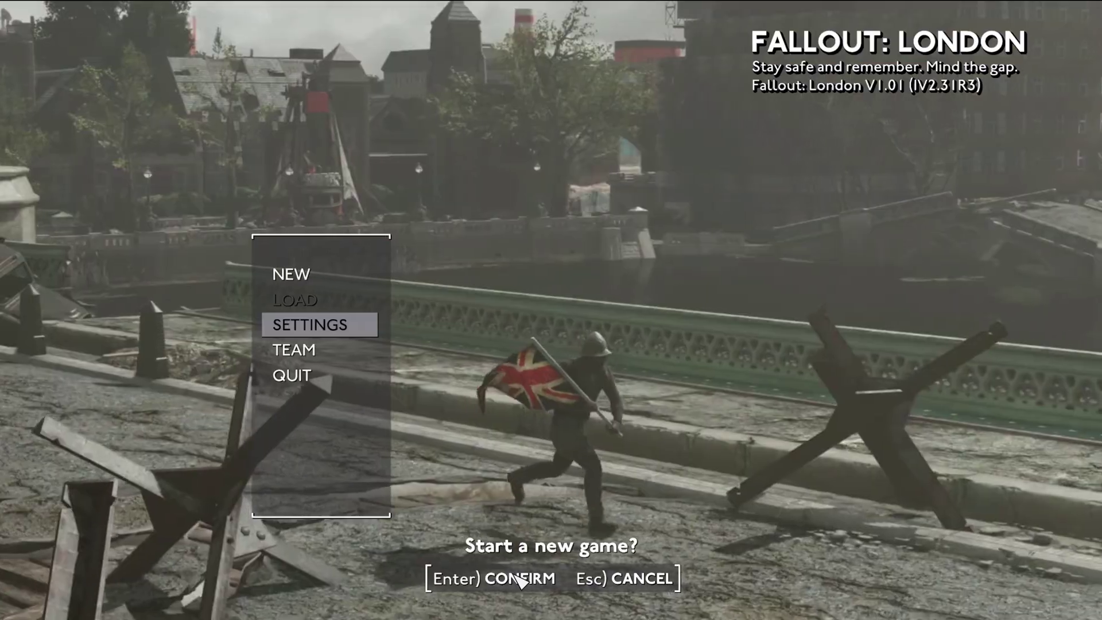
click(520, 578)
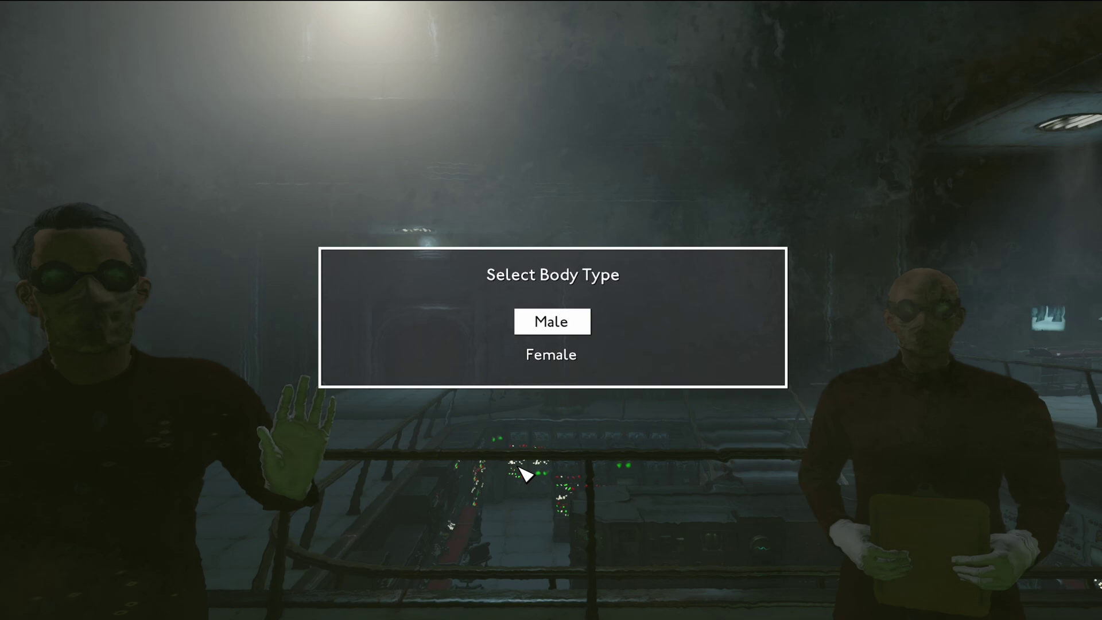
key(grave)
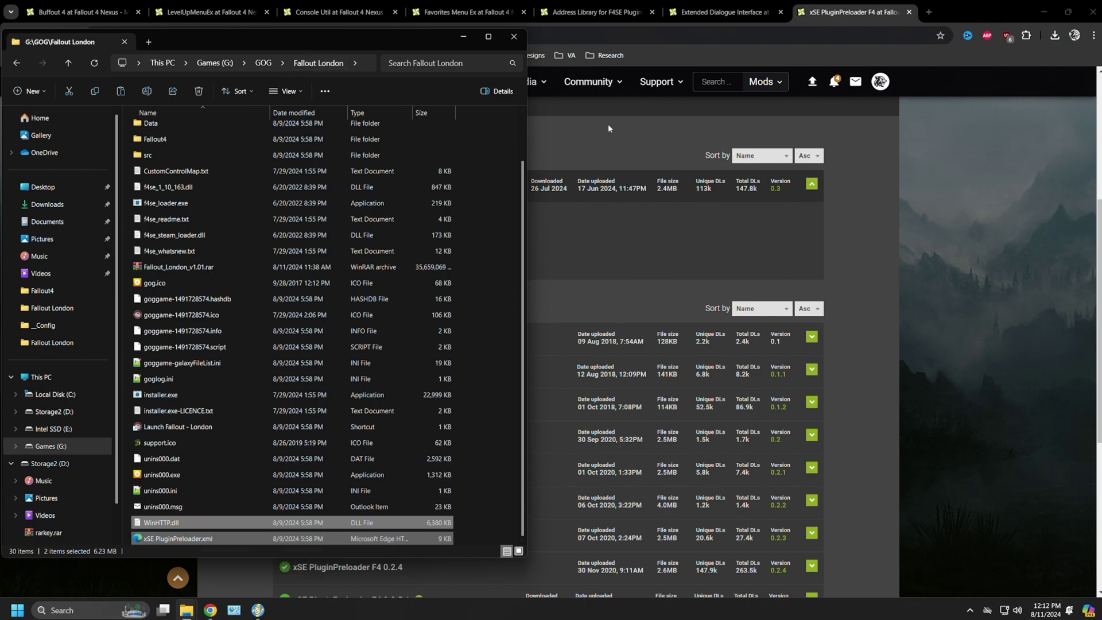
- Return to the xSE PluginPreloader F4 files page in Chrome and review the 0.2.5.1 old file and the 0.3 main file
click(555, 218)
scroll(524, 294, down, 5)
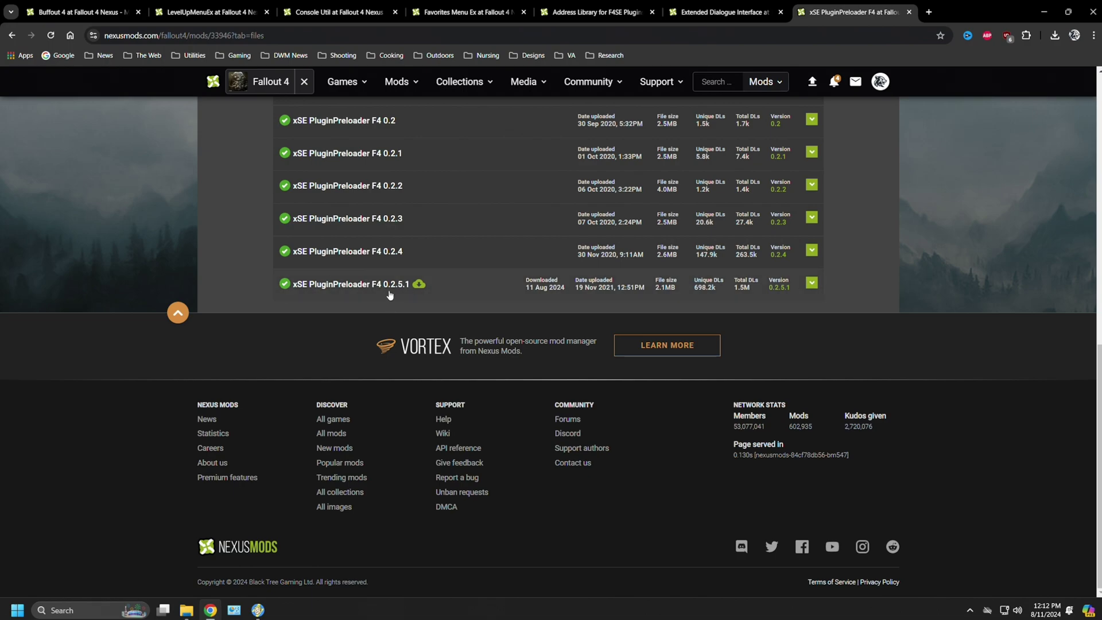
scroll(528, 253, up, 7)
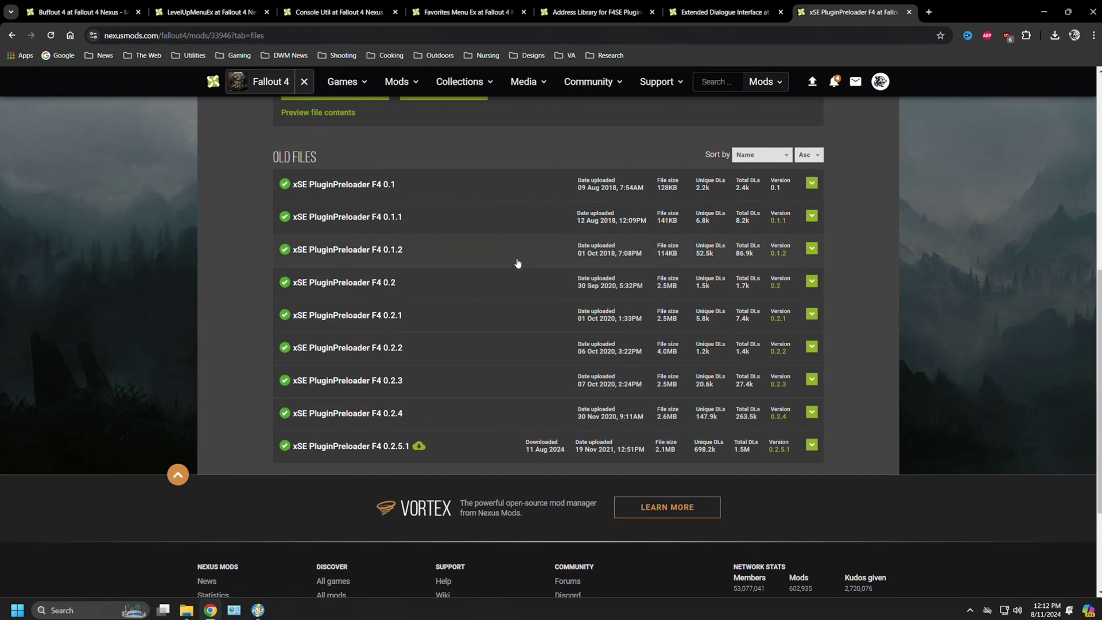
scroll(490, 287, up, 3)
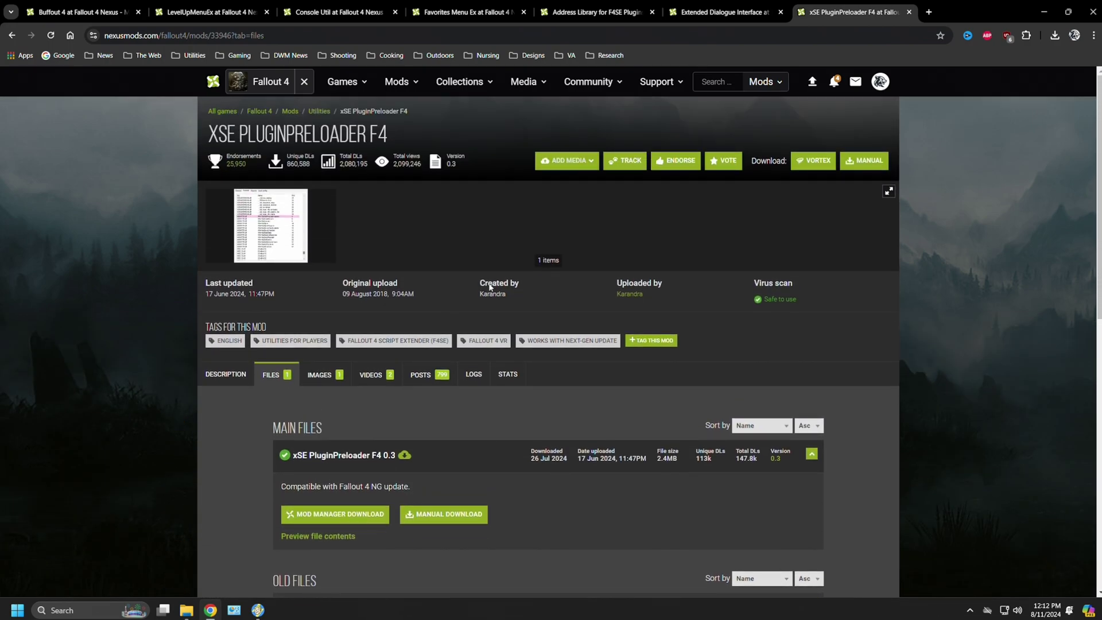